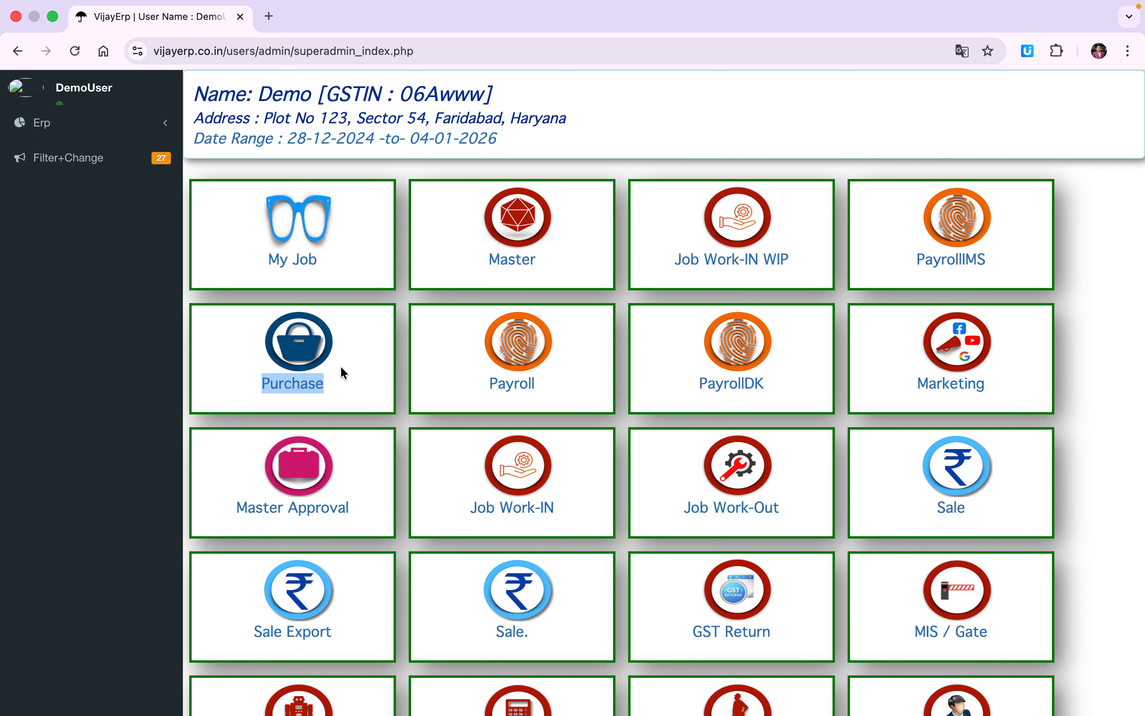
# Start a new purchase order in the Purchase module, look over its fields and set the PO type to JobWork
pyautogui.click(294, 365)
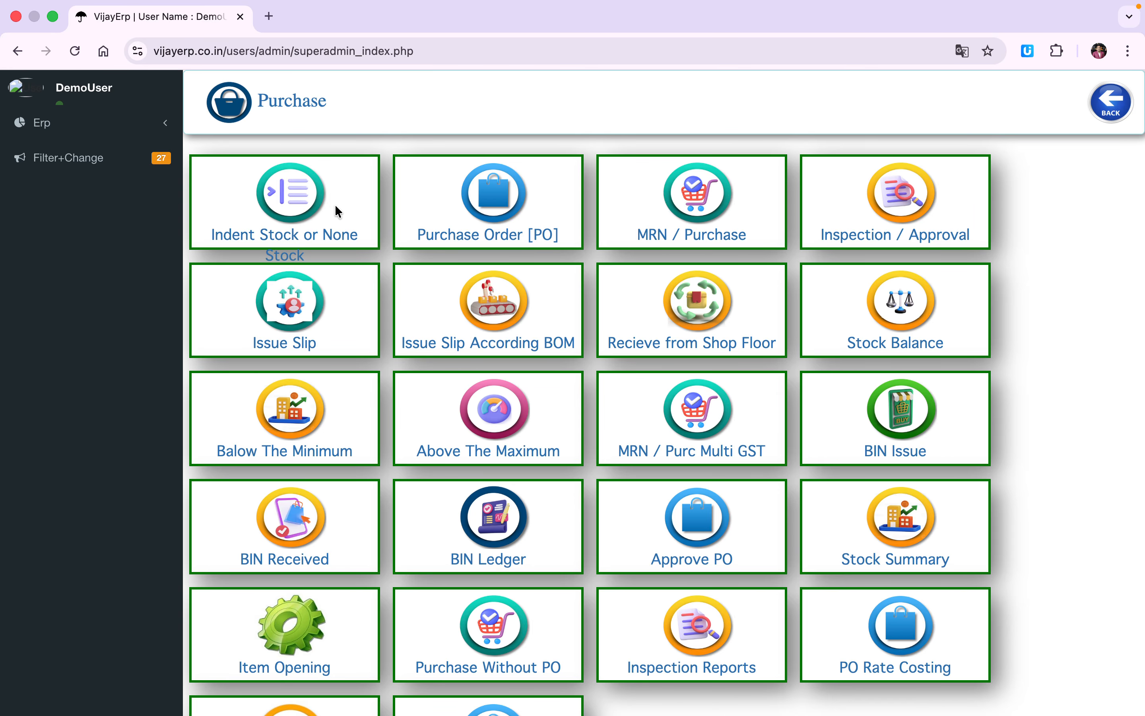
pyautogui.click(483, 209)
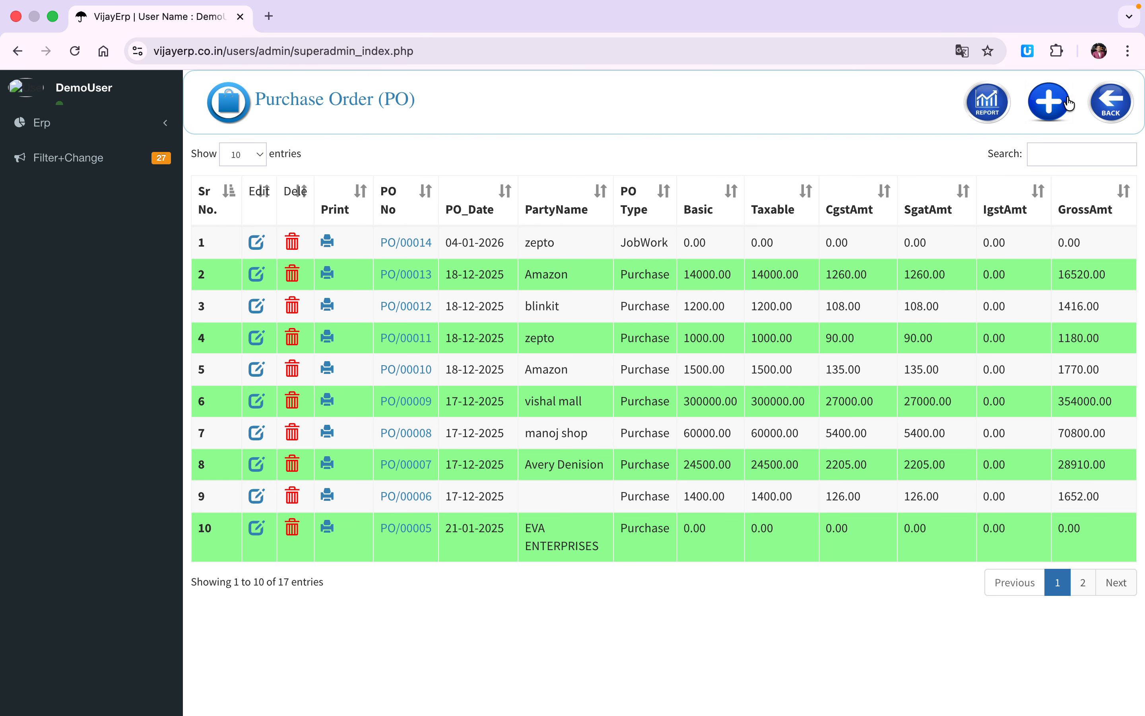
pyautogui.click(1047, 102)
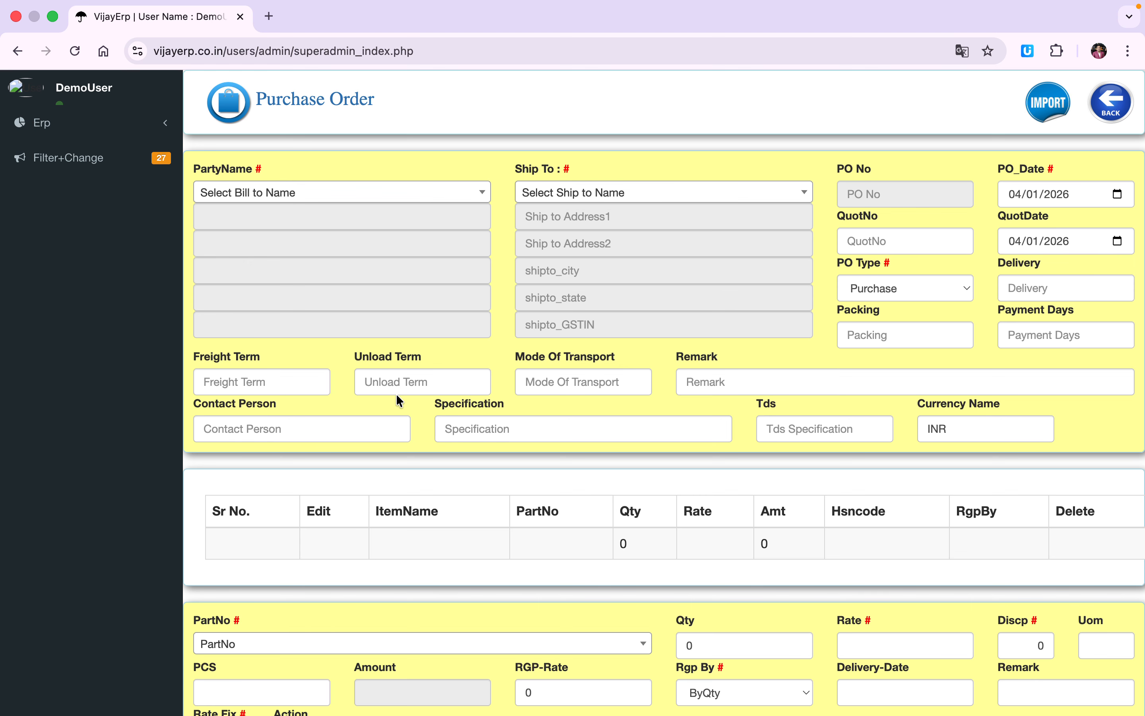
pyautogui.scroll(-4, 396, 395)
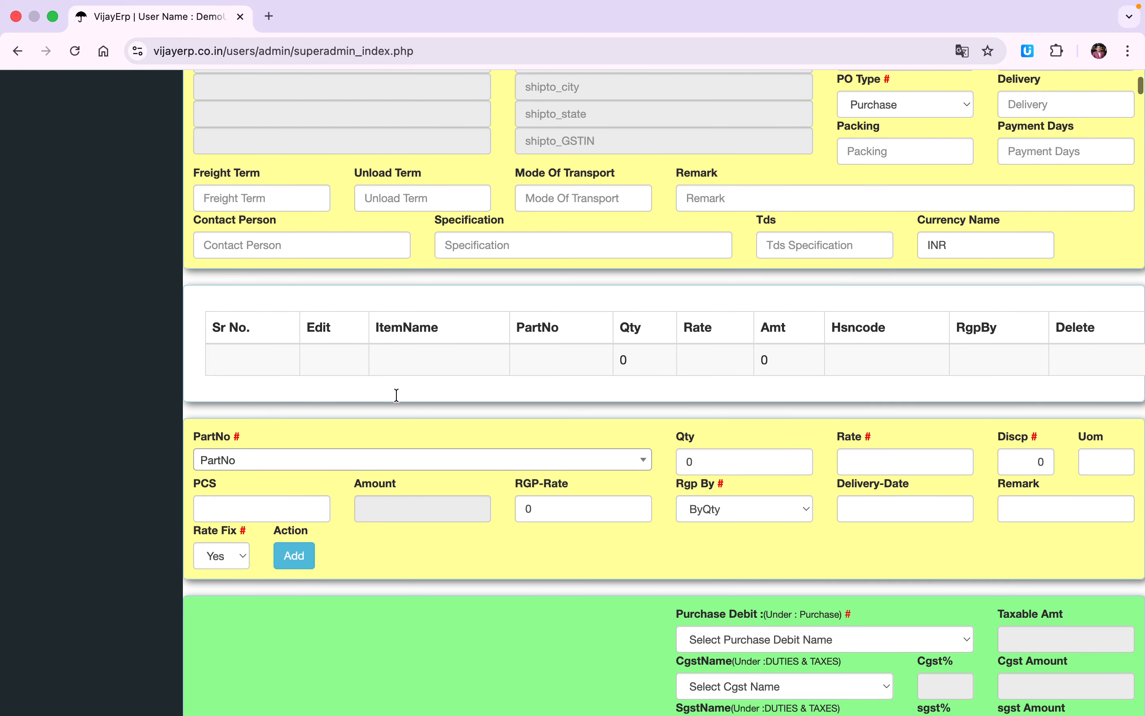
pyautogui.scroll(-3, 396, 396)
pyautogui.scroll(7, 396, 396)
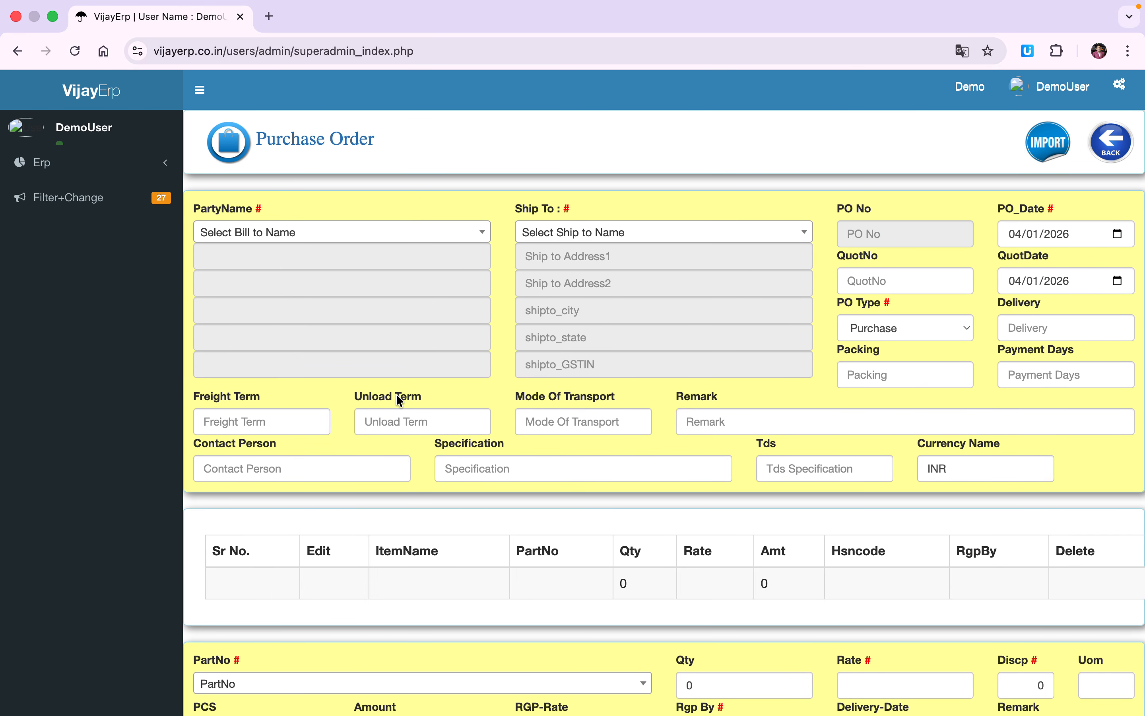
pyautogui.click(904, 327)
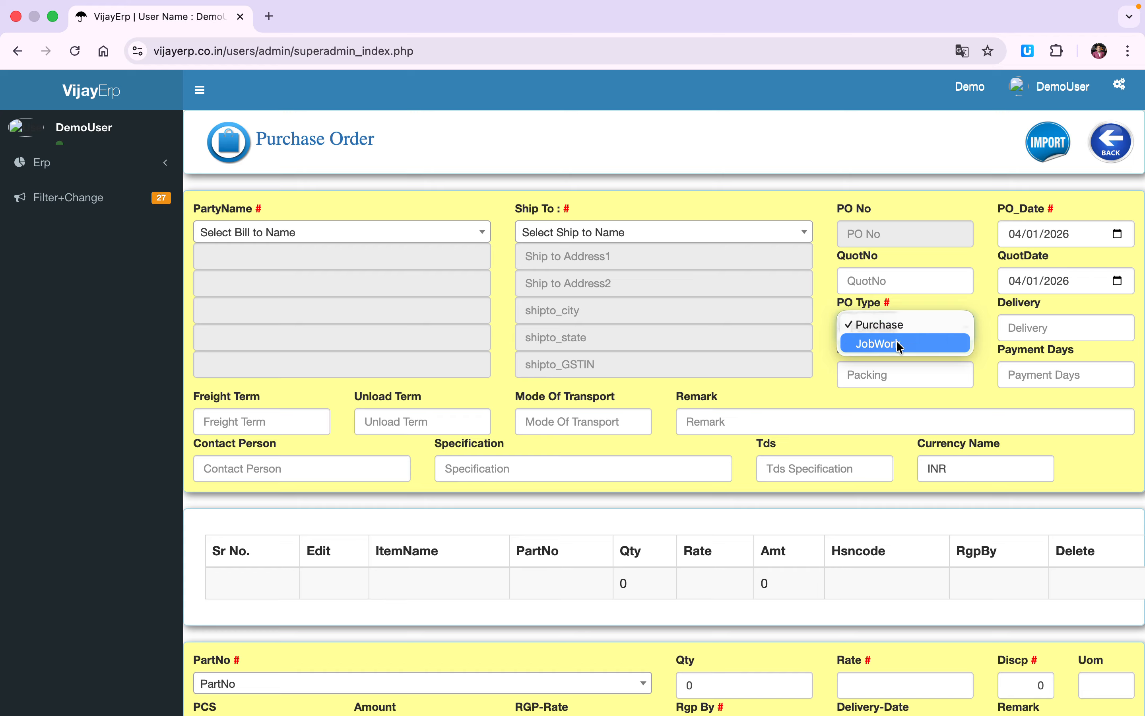
pyautogui.click(895, 342)
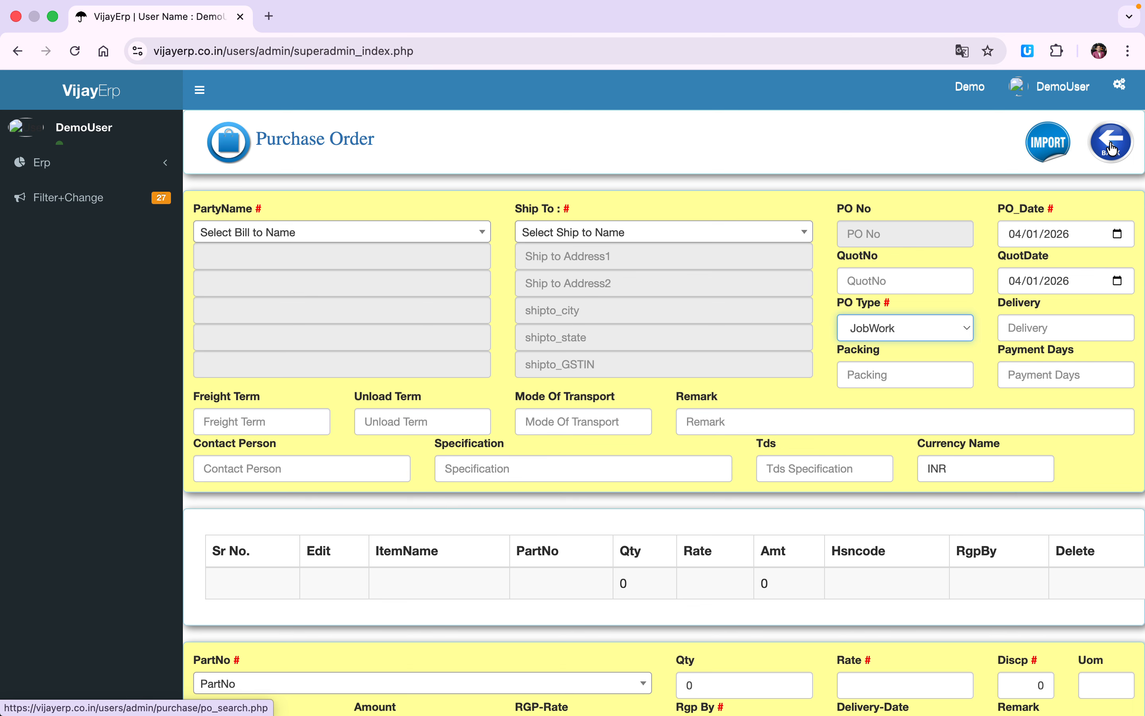
# Leave the purchase order form unsaved and check the list of purchase orders awaiting approval
pyautogui.click(1112, 149)
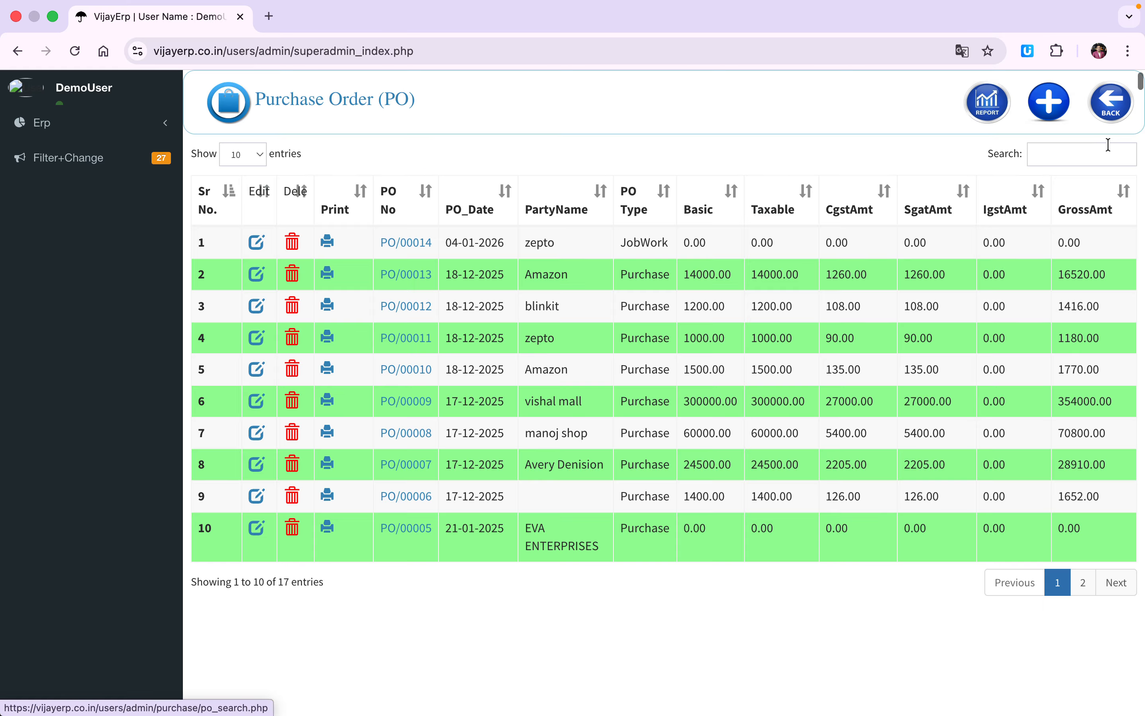
pyautogui.click(1111, 102)
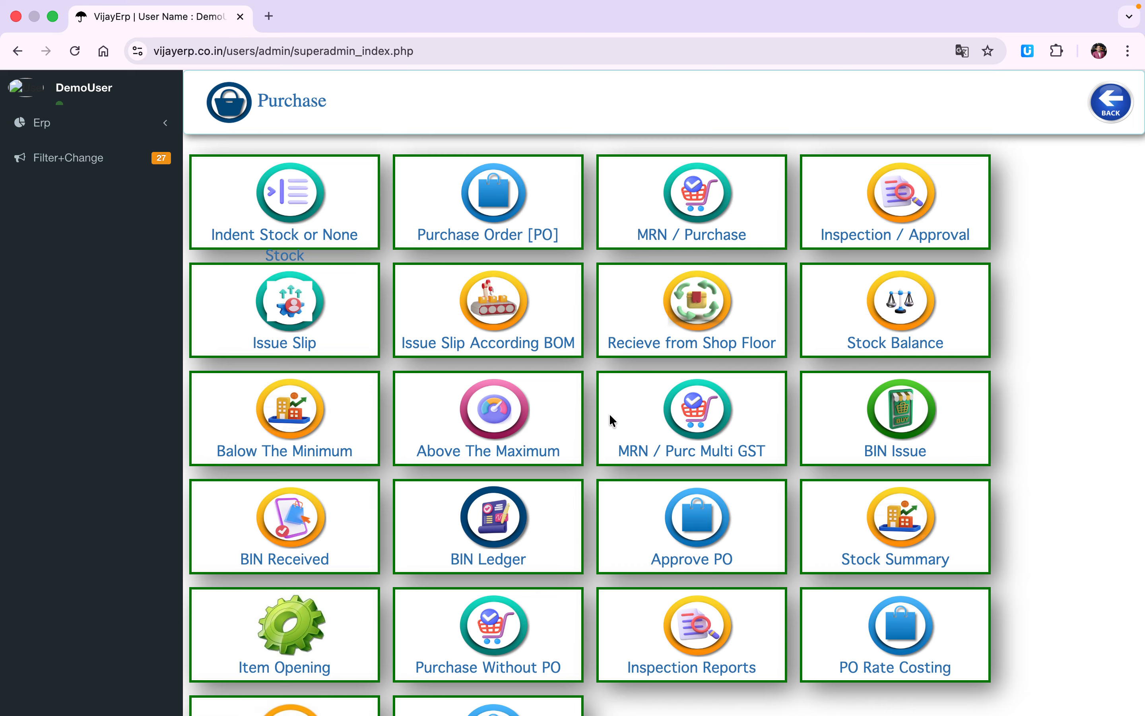
pyautogui.click(660, 529)
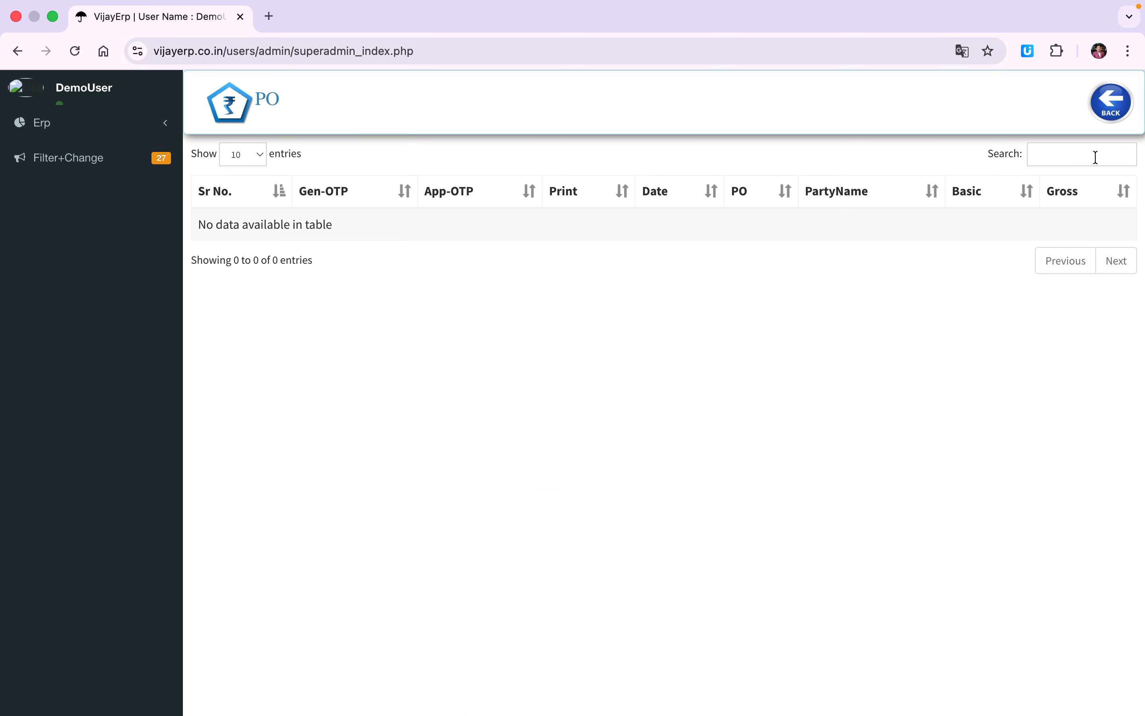
pyautogui.click(1112, 104)
# In the zepto JobWork purchase order, update the Honda tikki line's rate to 15.00
pyautogui.click(511, 168)
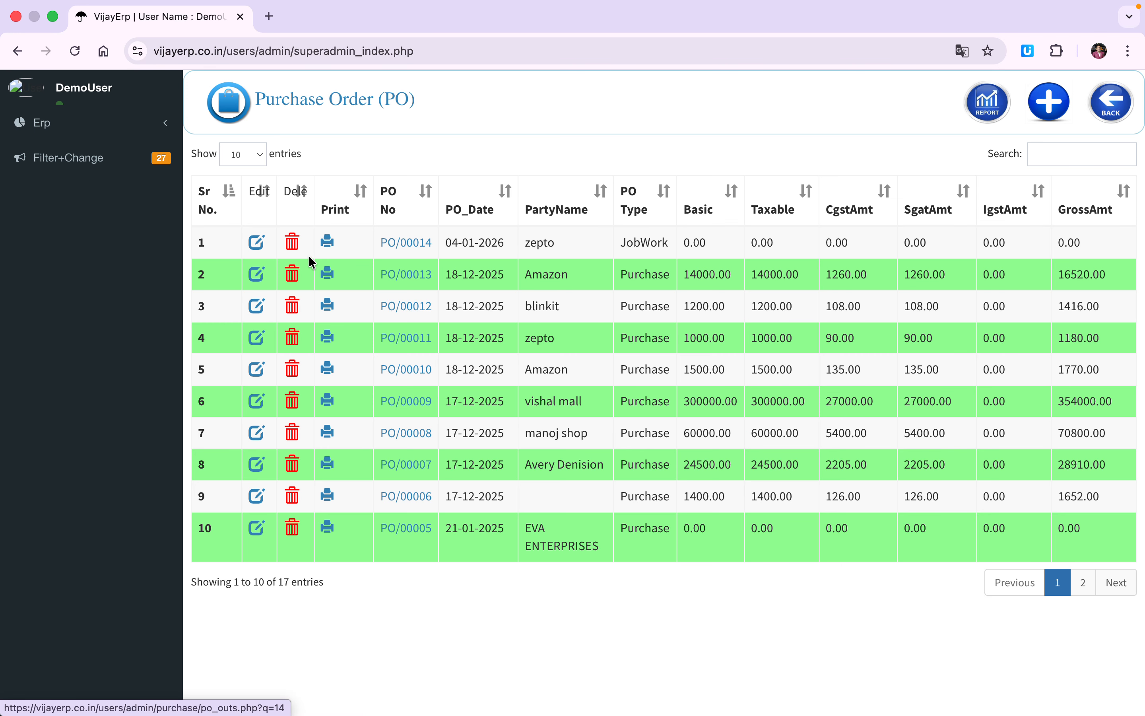
pyautogui.click(250, 245)
pyautogui.scroll(-4, 416, 464)
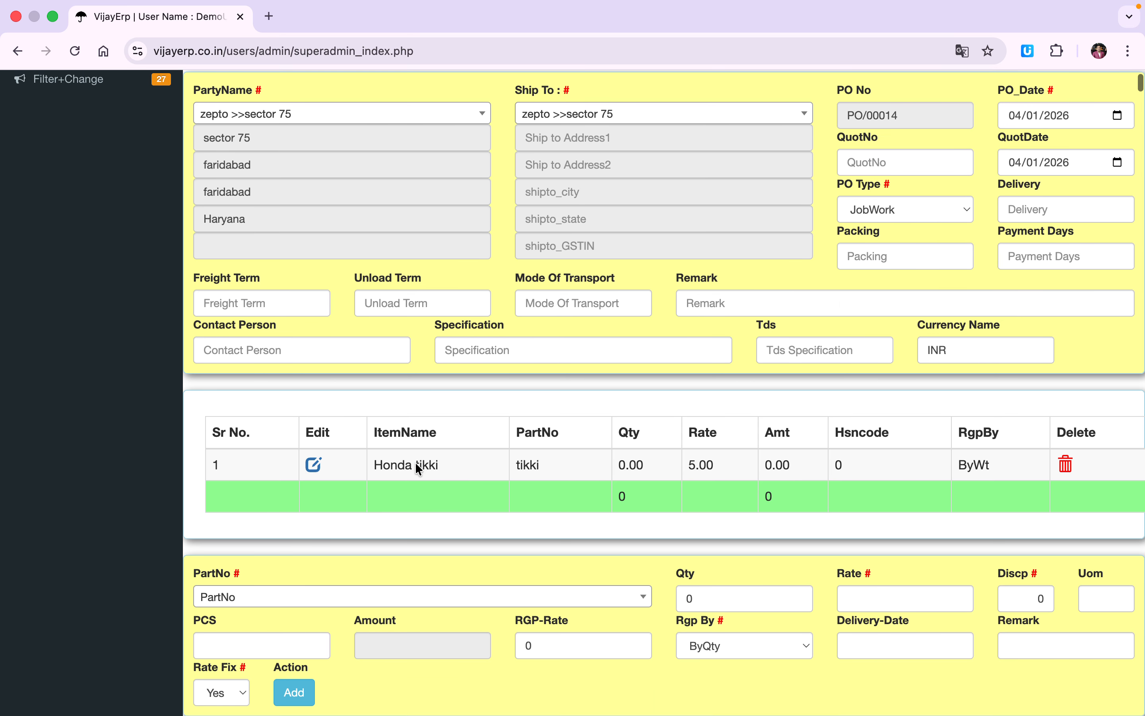
pyautogui.click(312, 371)
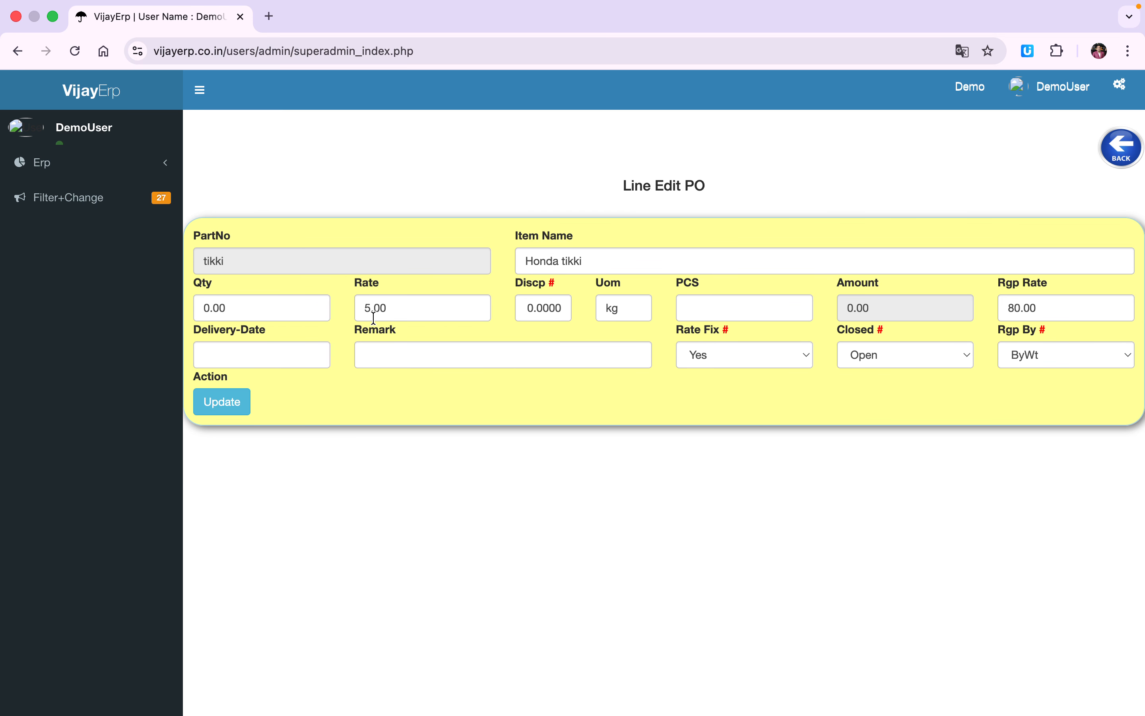
pyautogui.click(366, 307)
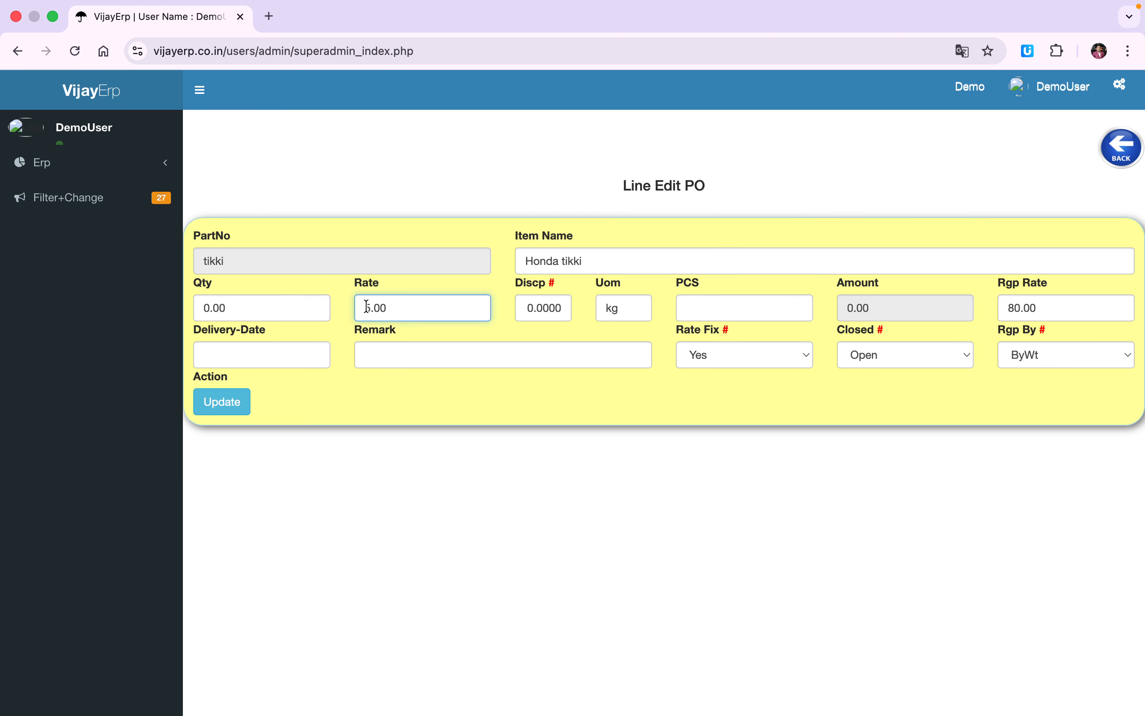
pyautogui.write('1')
pyautogui.click(217, 403)
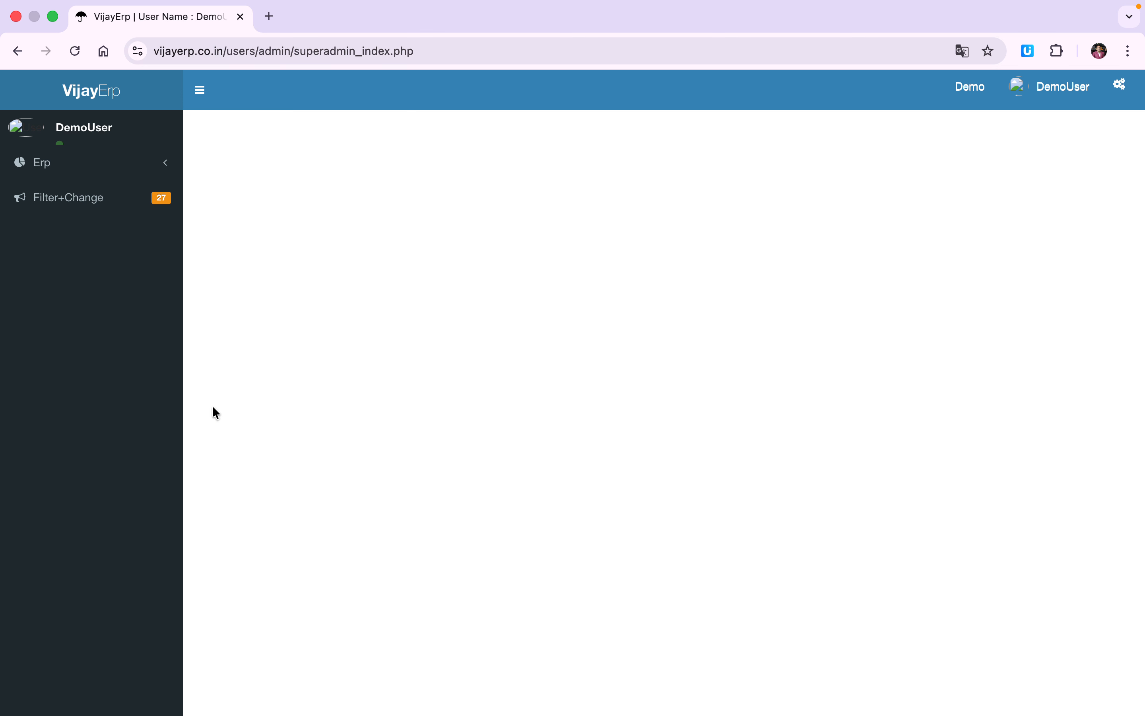
# Save the edited zepto purchase order with its existing purchase debit and tax accounts
pyautogui.scroll(-10, 497, 471)
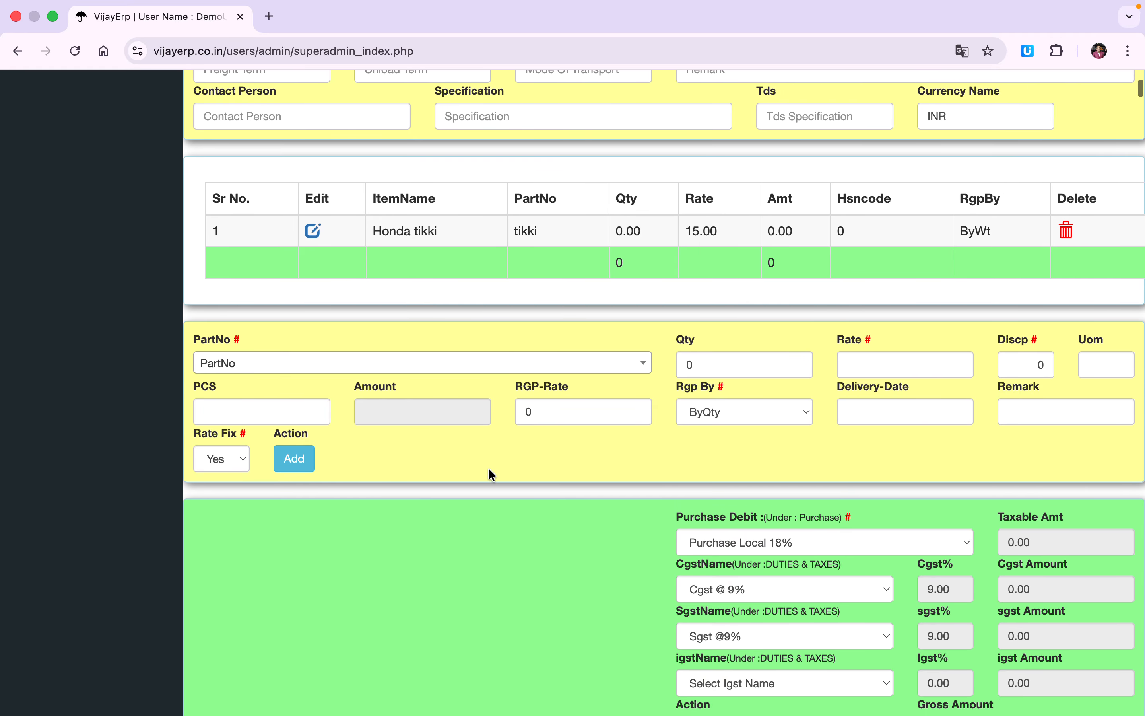
pyautogui.scroll(-10, 488, 467)
pyautogui.click(693, 364)
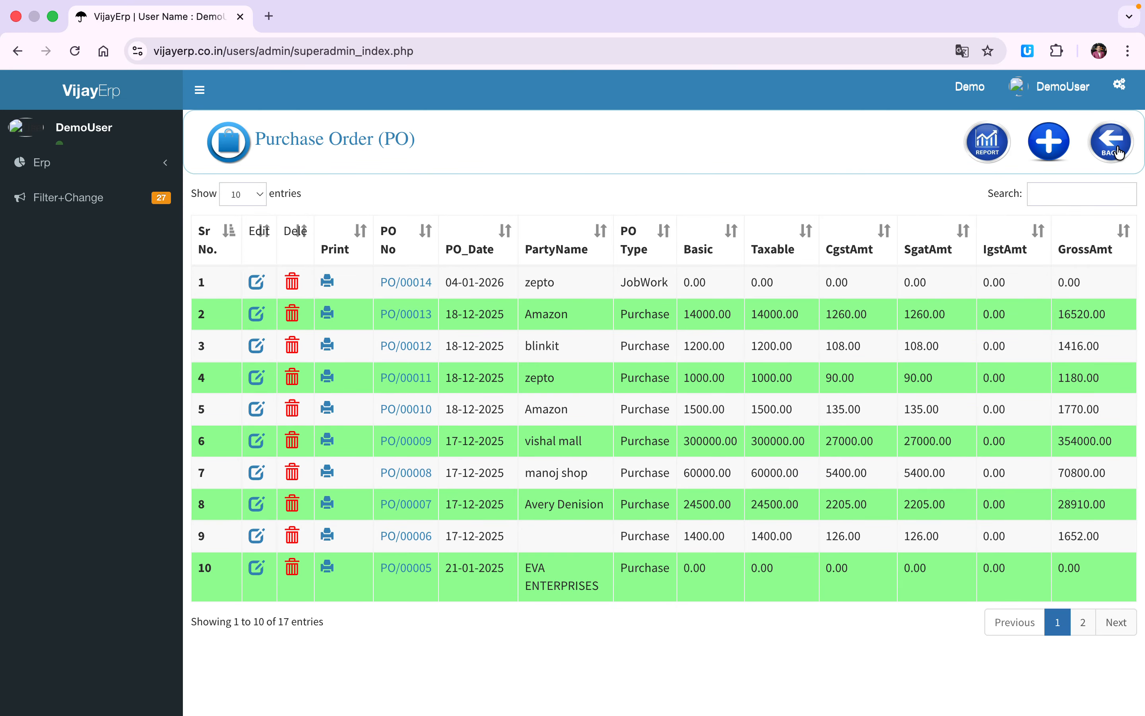
# Check the Approve PO list for the edited zepto order and its OTP approval options
pyautogui.click(1110, 142)
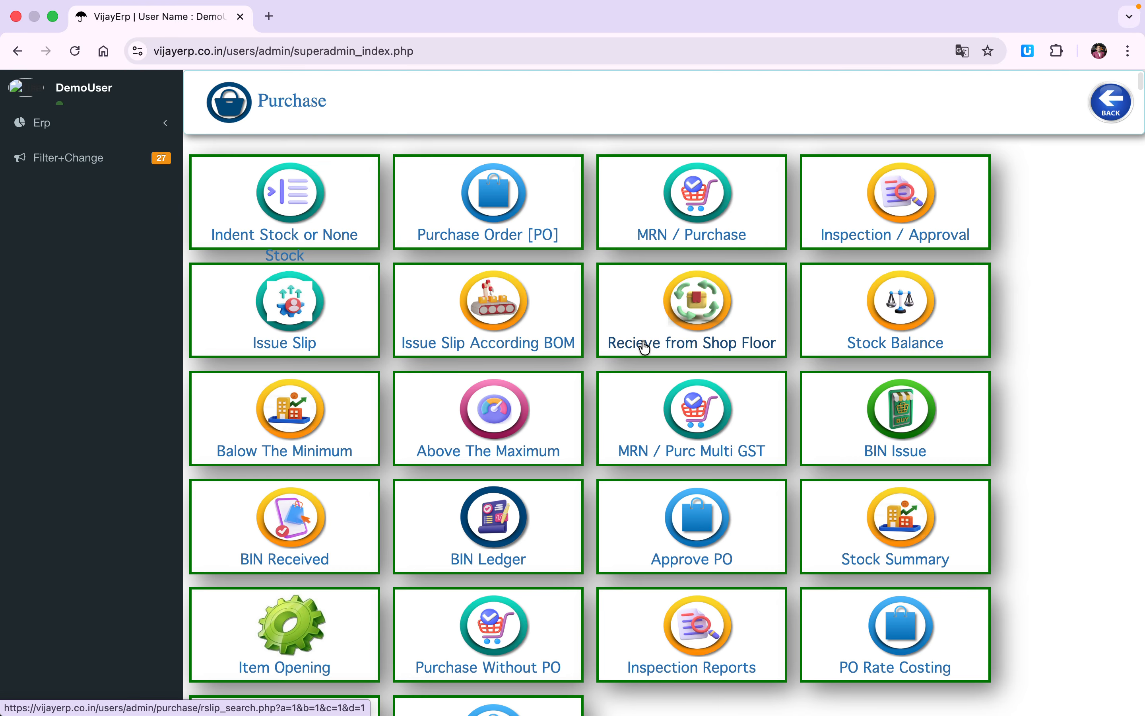
pyautogui.click(685, 521)
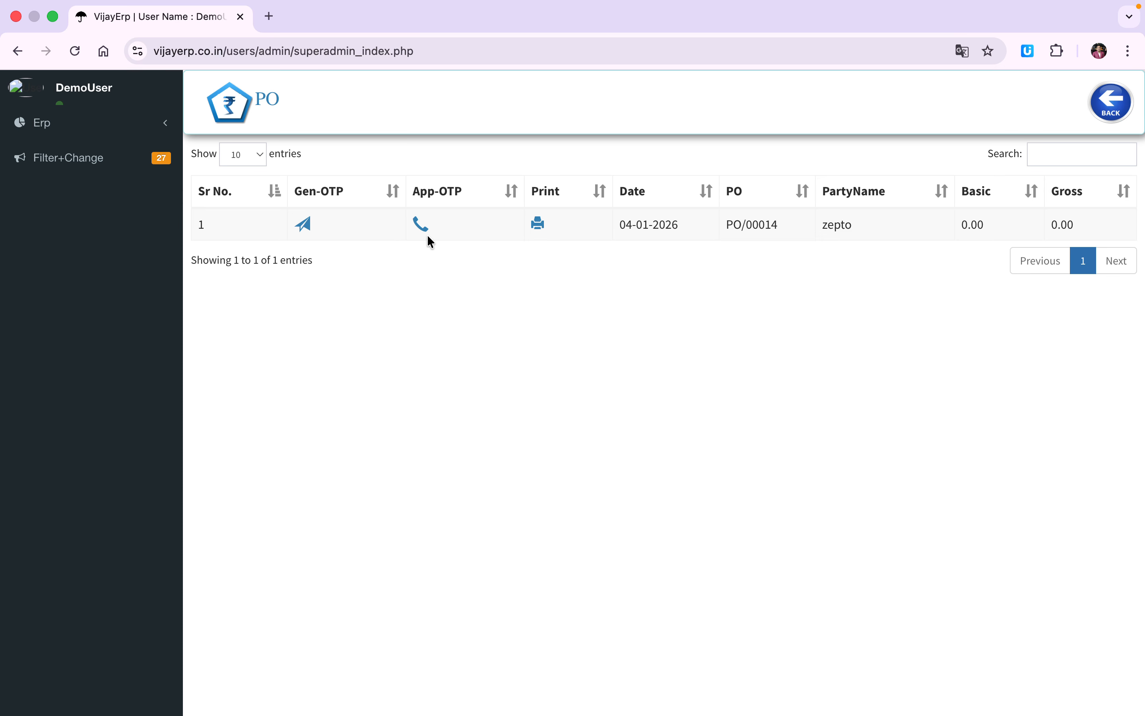
pyautogui.click(1107, 107)
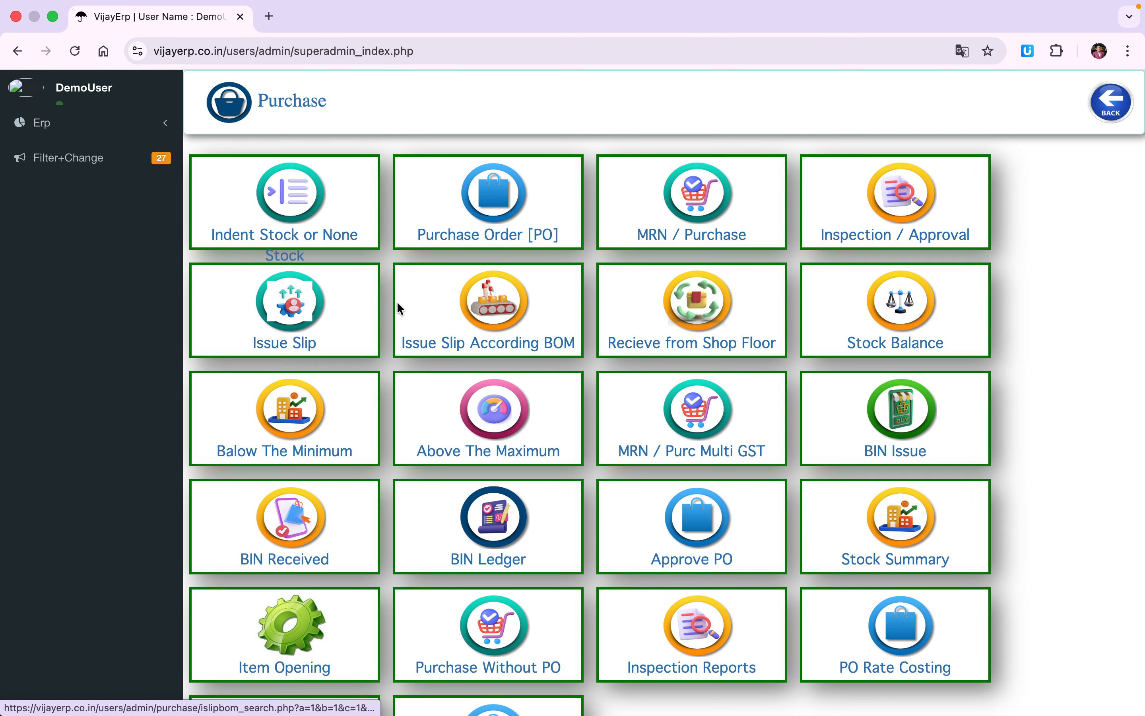
# Review the print view of the zepto JobWork purchase order, including its WhatsApp option and approval status
pyautogui.click(539, 232)
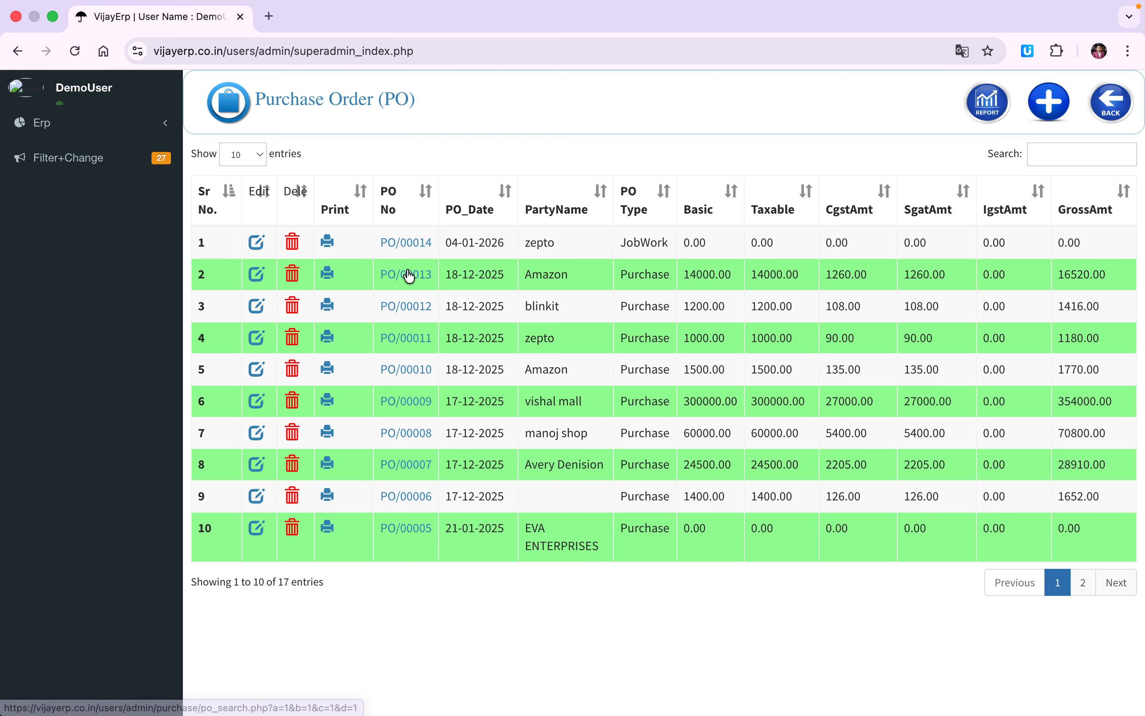
pyautogui.click(326, 236)
pyautogui.scroll(-10, 336, 301)
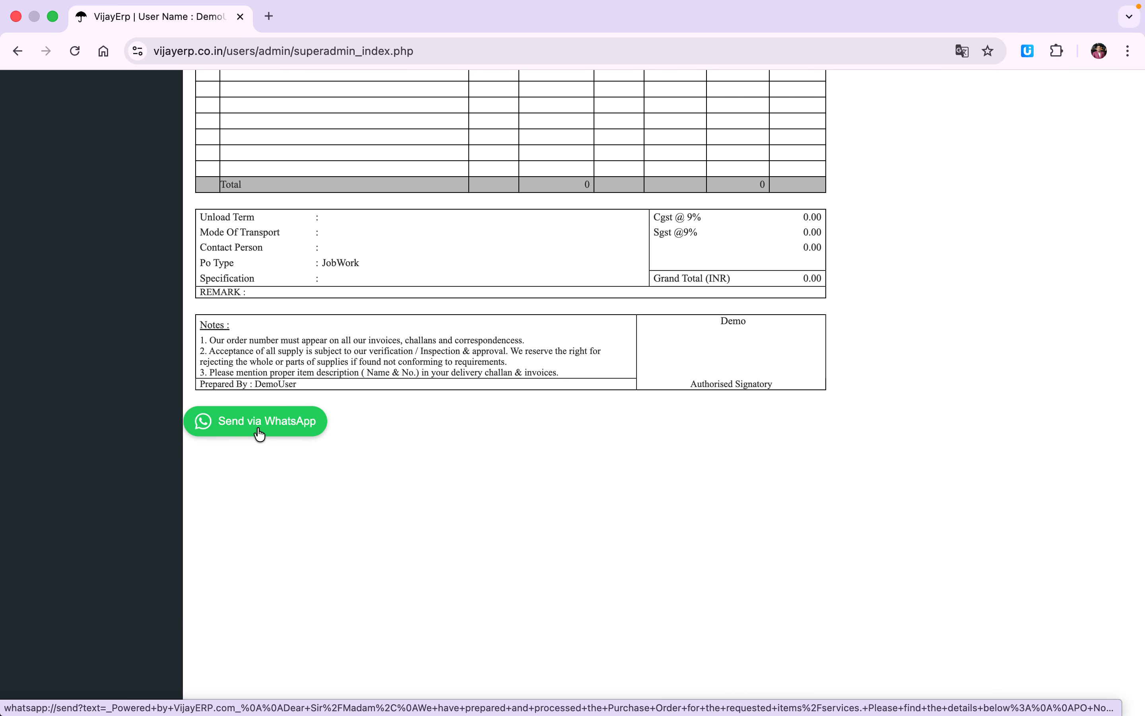
pyautogui.scroll(3, 260, 433)
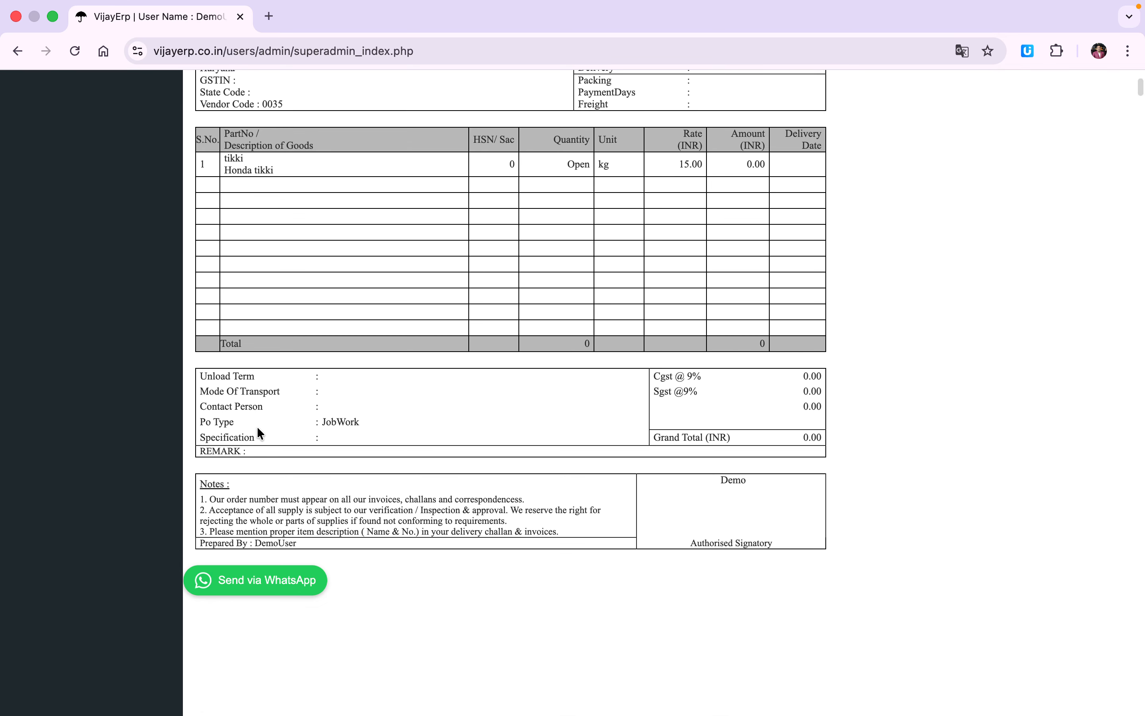
pyautogui.scroll(4, 260, 433)
pyautogui.scroll(2, 259, 433)
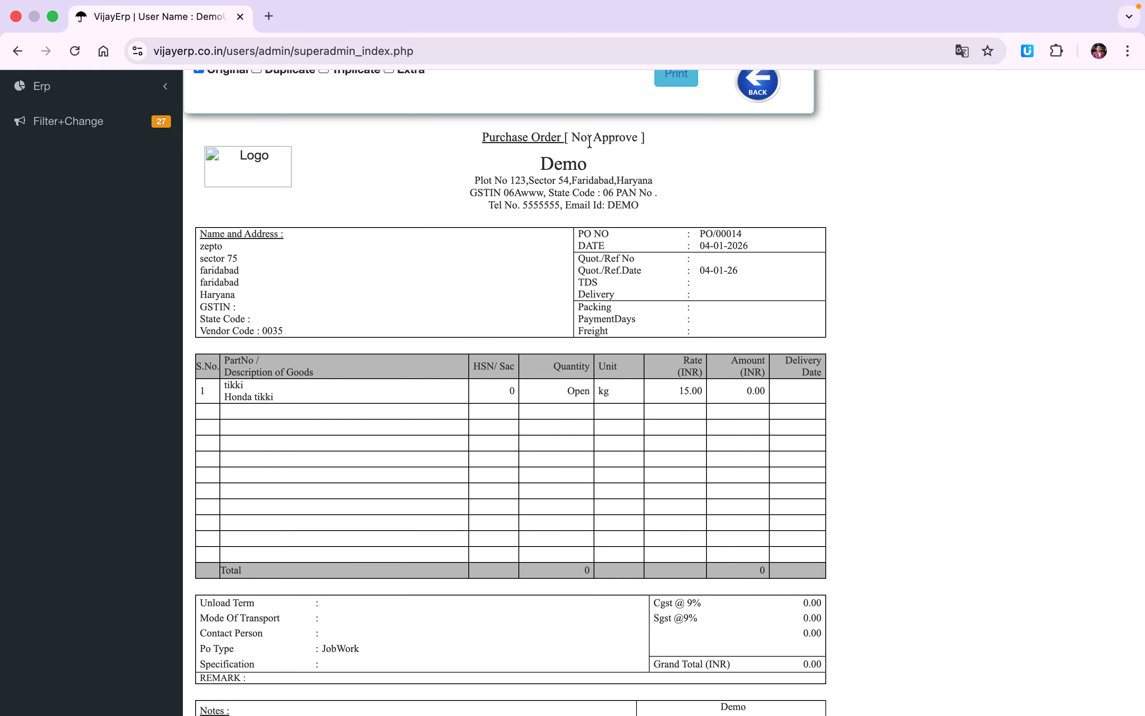
pyautogui.scroll(1, 590, 141)
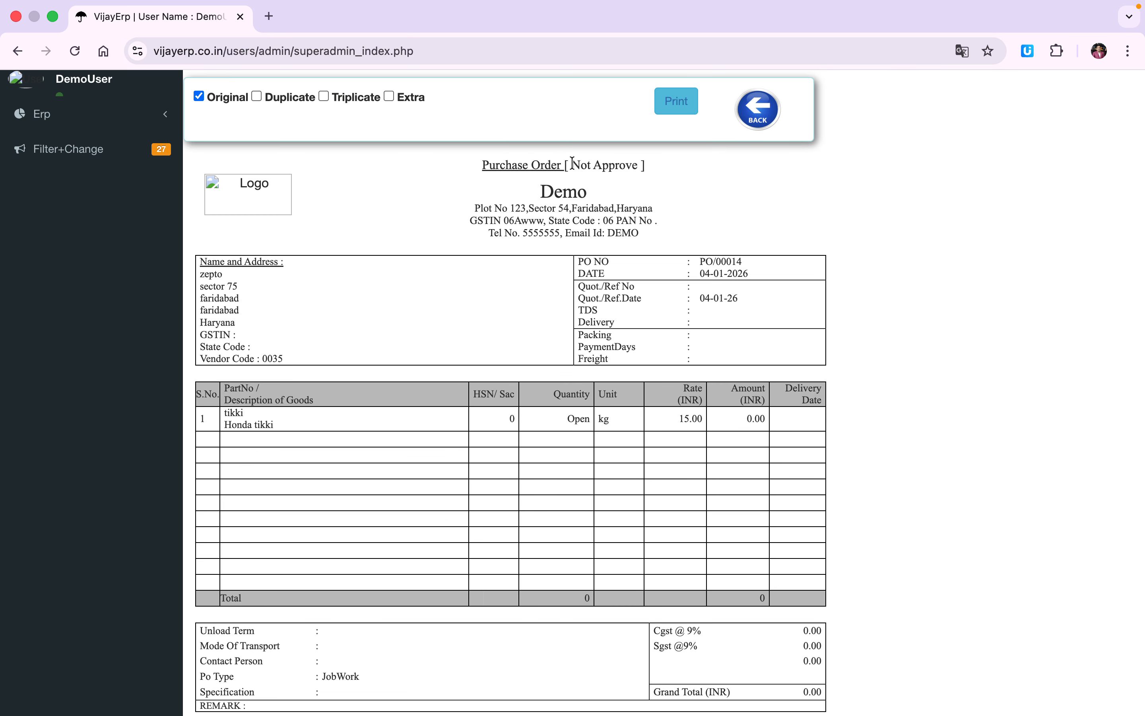
pyautogui.moveTo(572, 163); pyautogui.dragTo(640, 164)
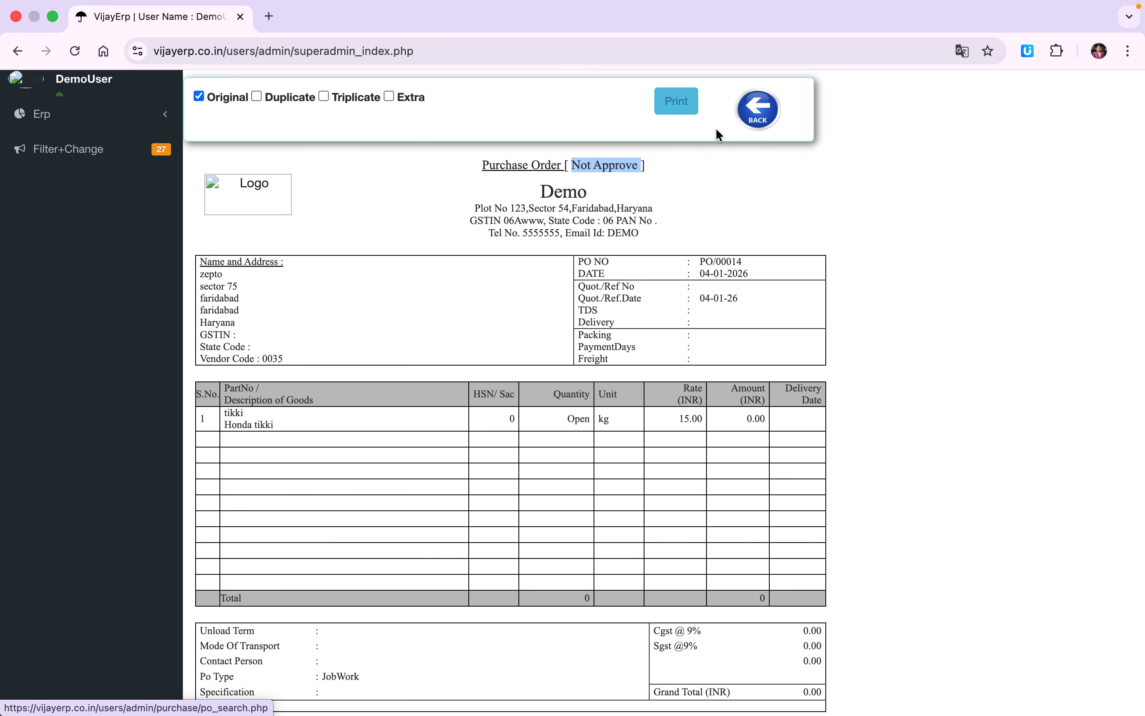
pyautogui.click(747, 116)
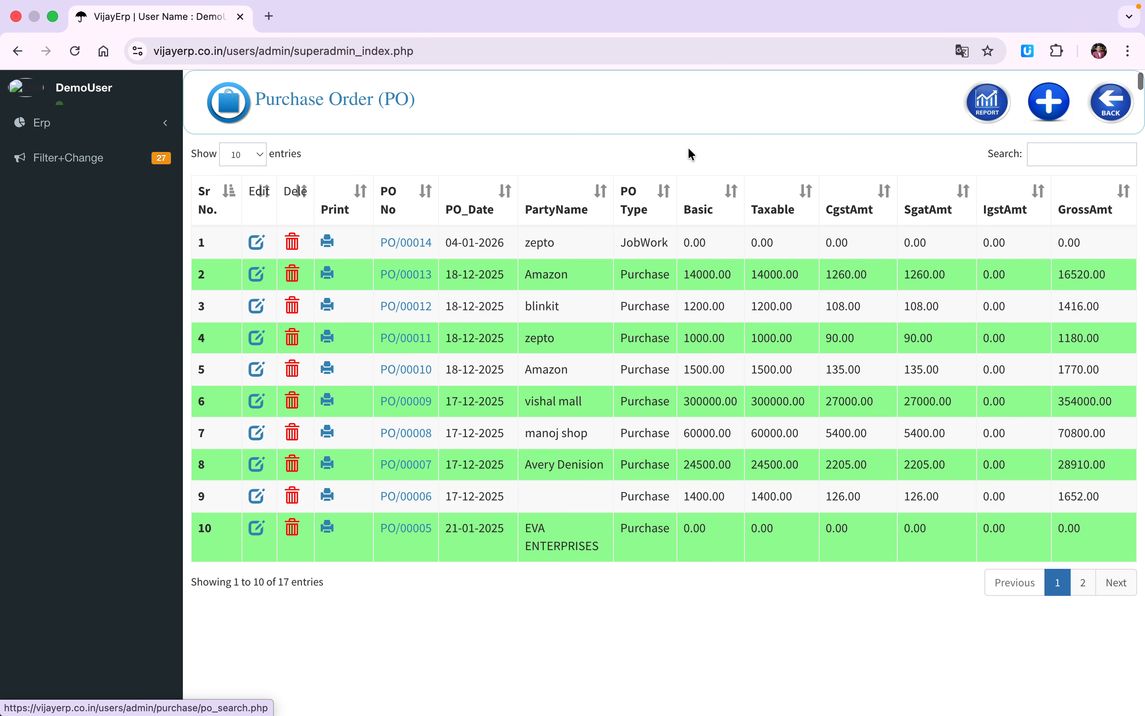
# Check the approval status in the print view of the Amazon purchase order with the 14000.00 basic amount
pyautogui.click(328, 274)
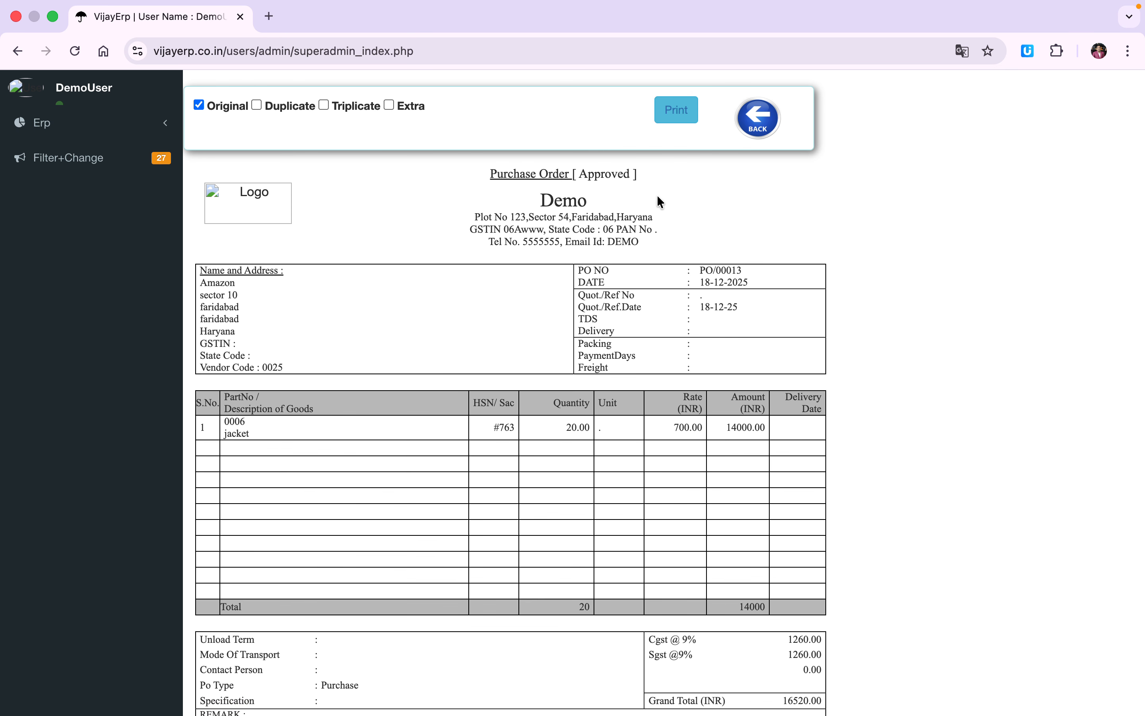
pyautogui.doubleClick(580, 176)
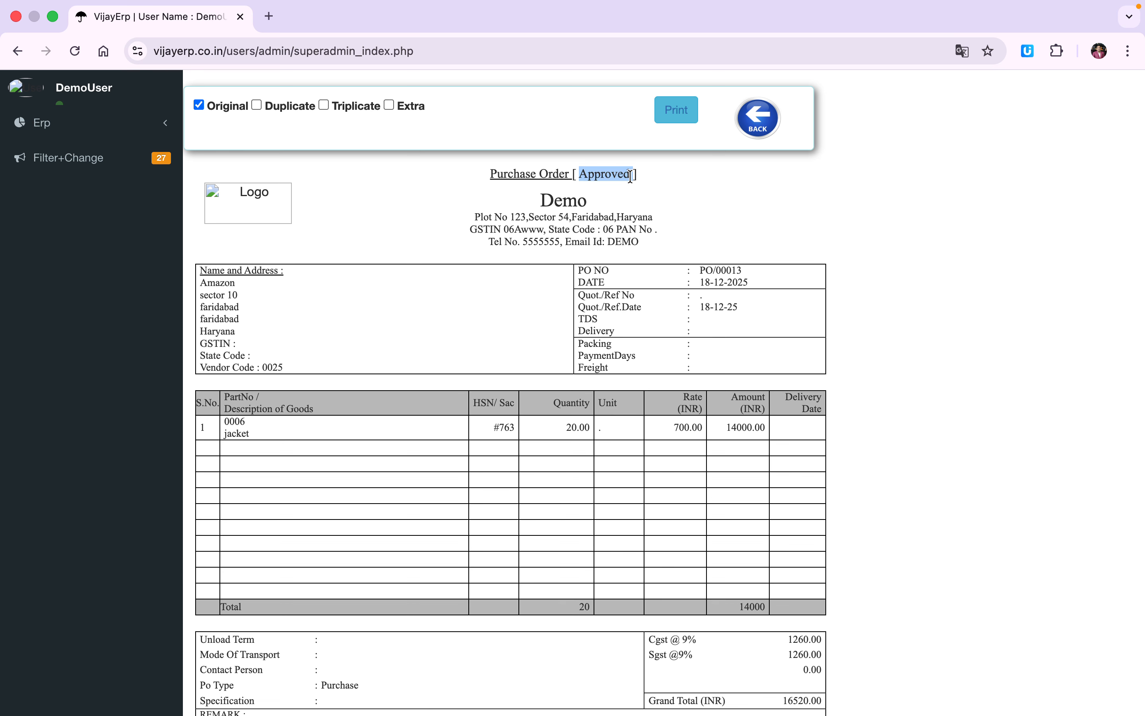
pyautogui.click(766, 115)
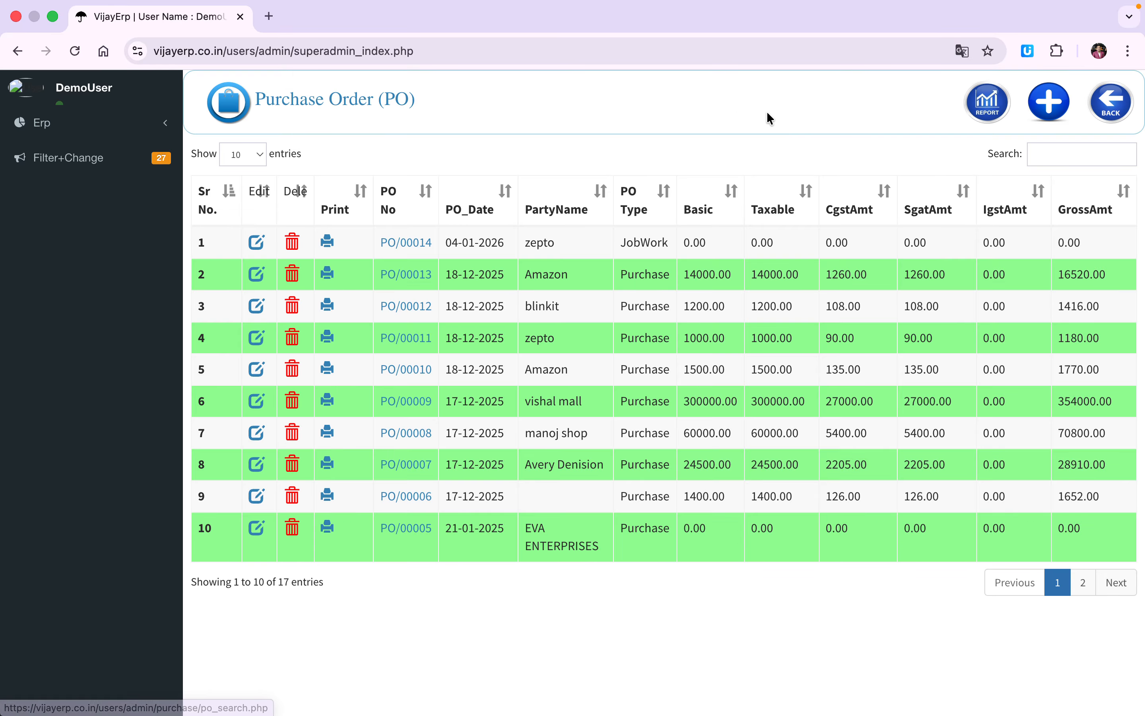
pyautogui.click(1105, 102)
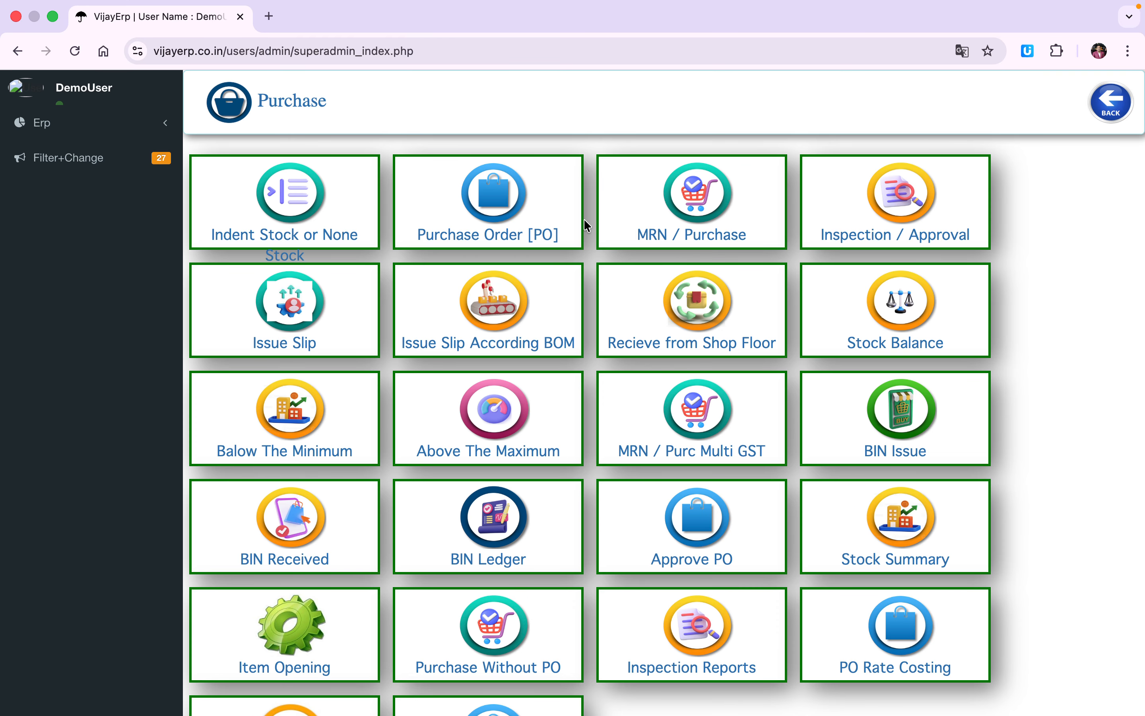
# View the MRN / Purchase list and its blank entry form, and return to the Purchase module overview
pyautogui.click(696, 209)
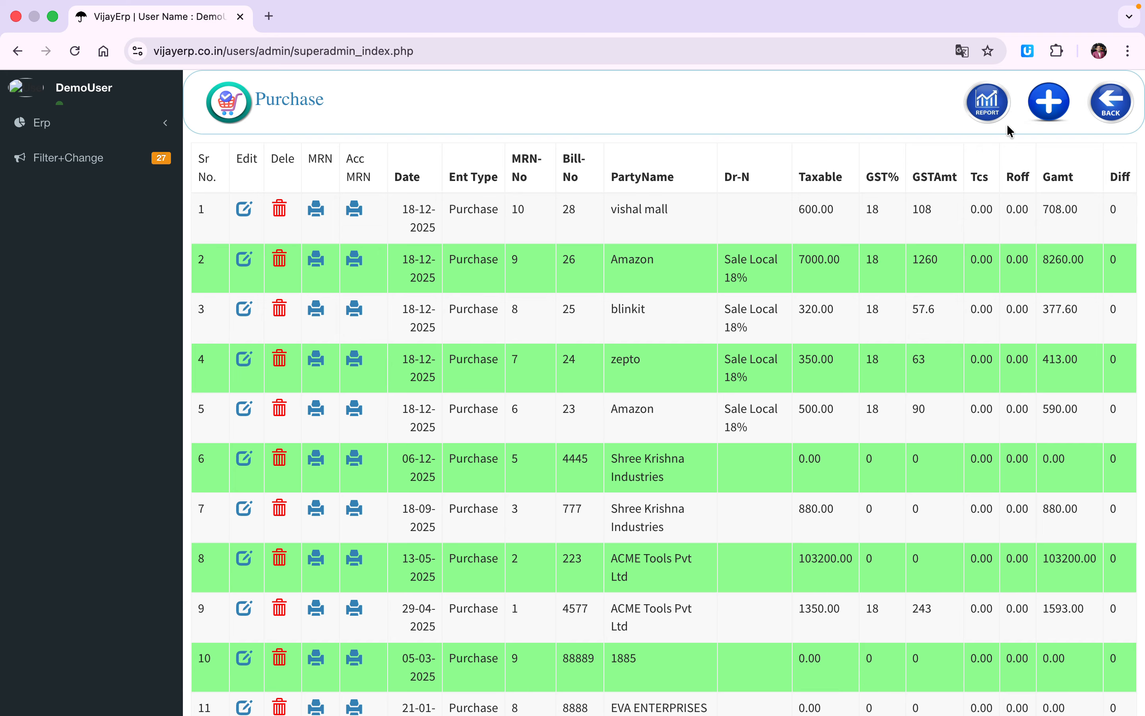
pyautogui.click(1044, 104)
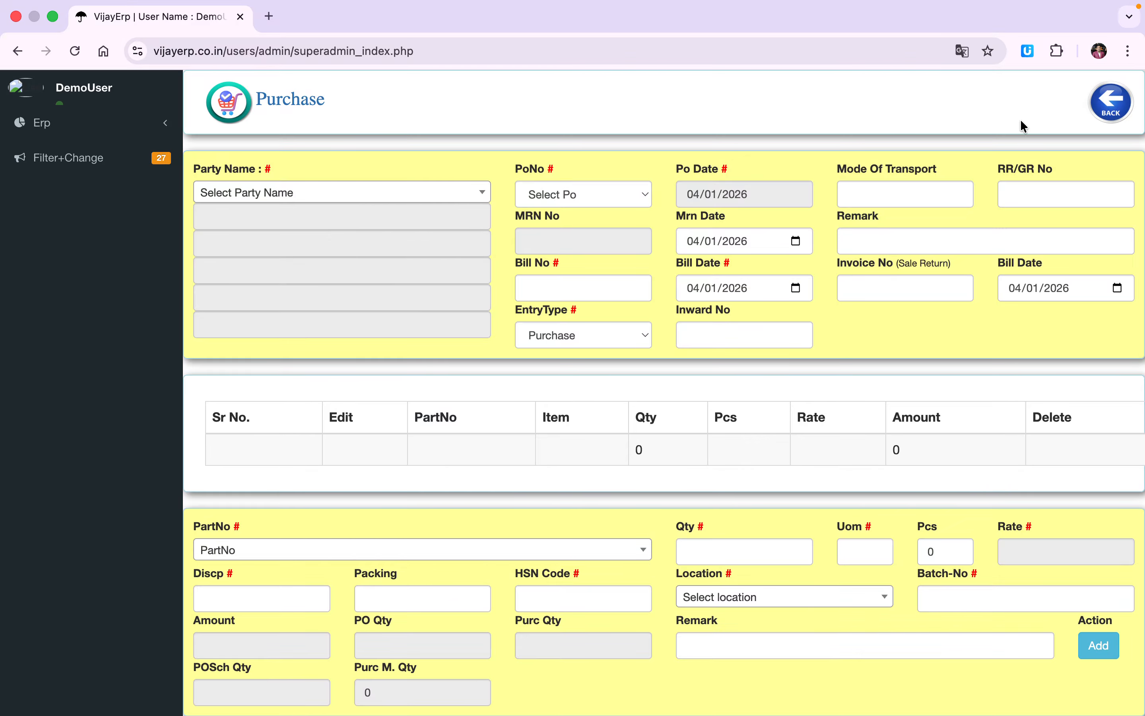
pyautogui.click(1111, 108)
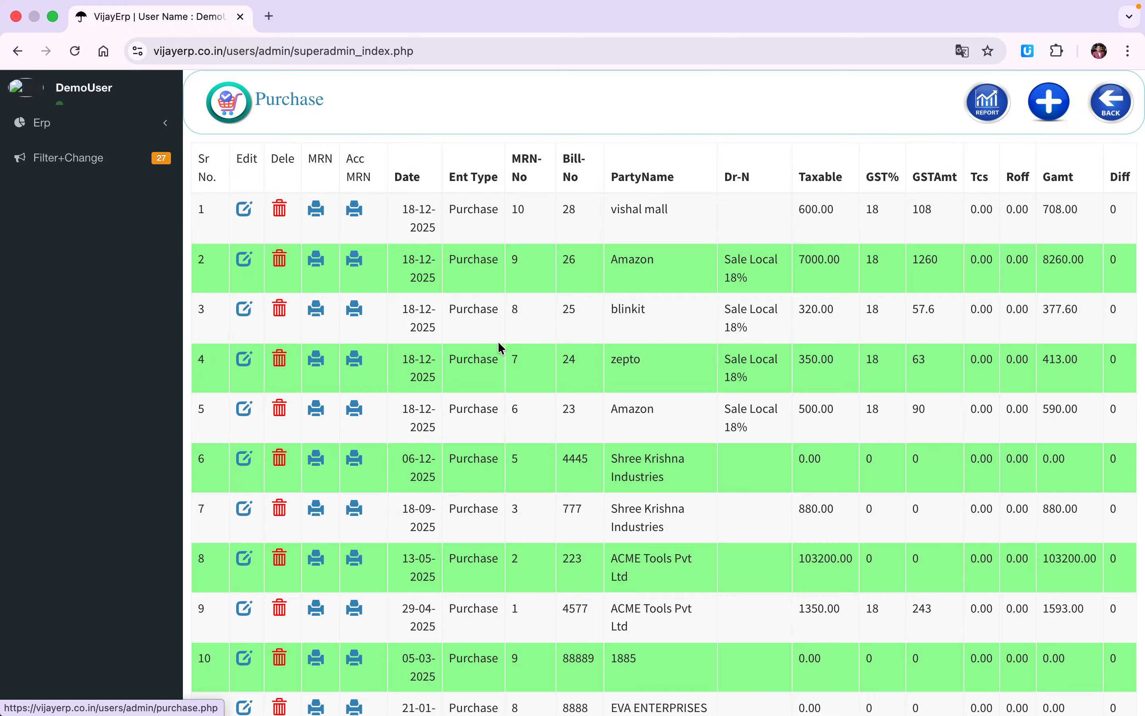
pyautogui.click(1110, 96)
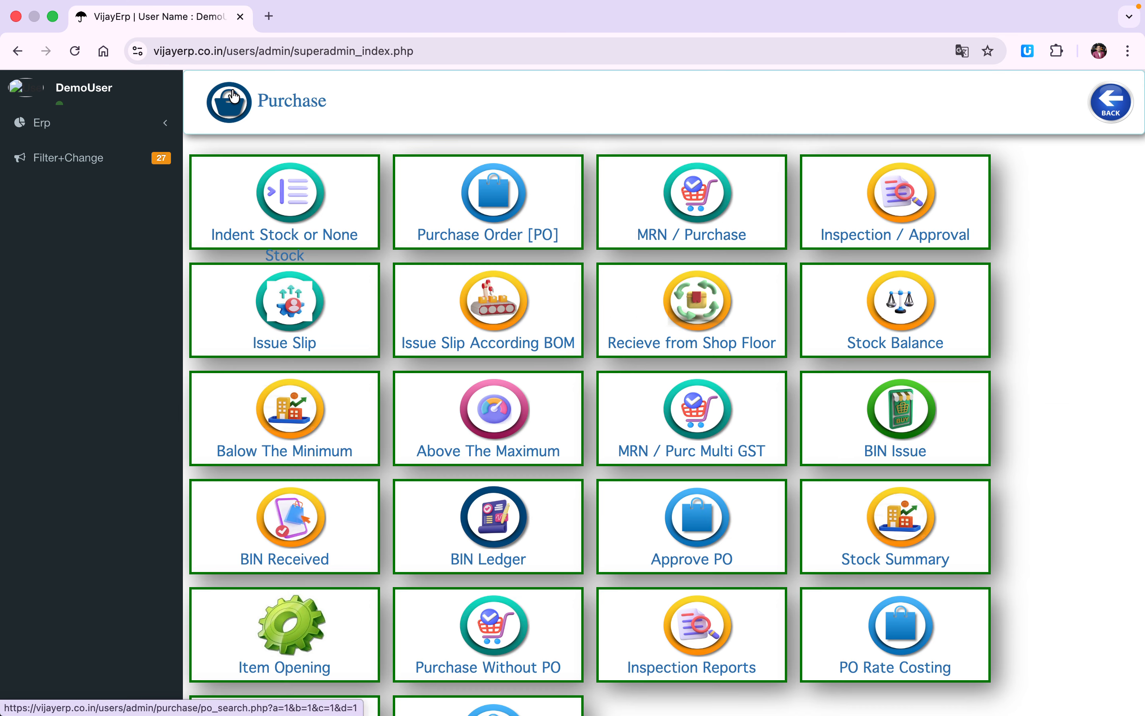
# Start a new MRN / Purchase entry for the party Amazon against the second of its listed purchase orders
pyautogui.click(700, 210)
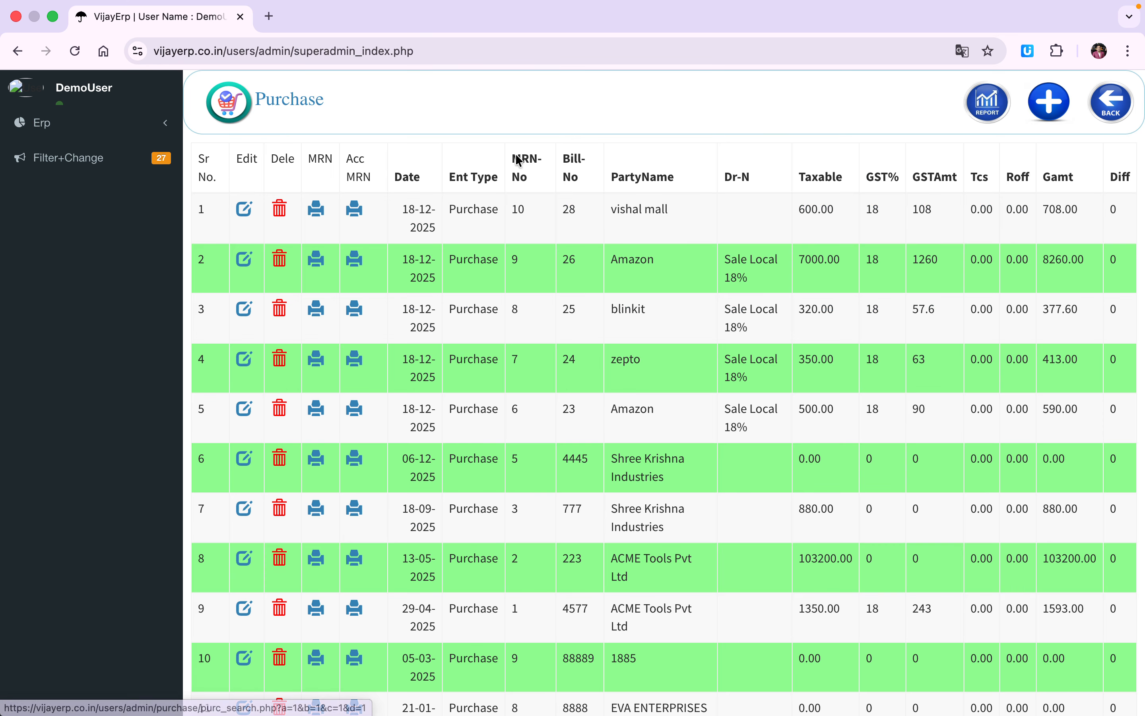
pyautogui.click(1054, 110)
pyautogui.click(384, 192)
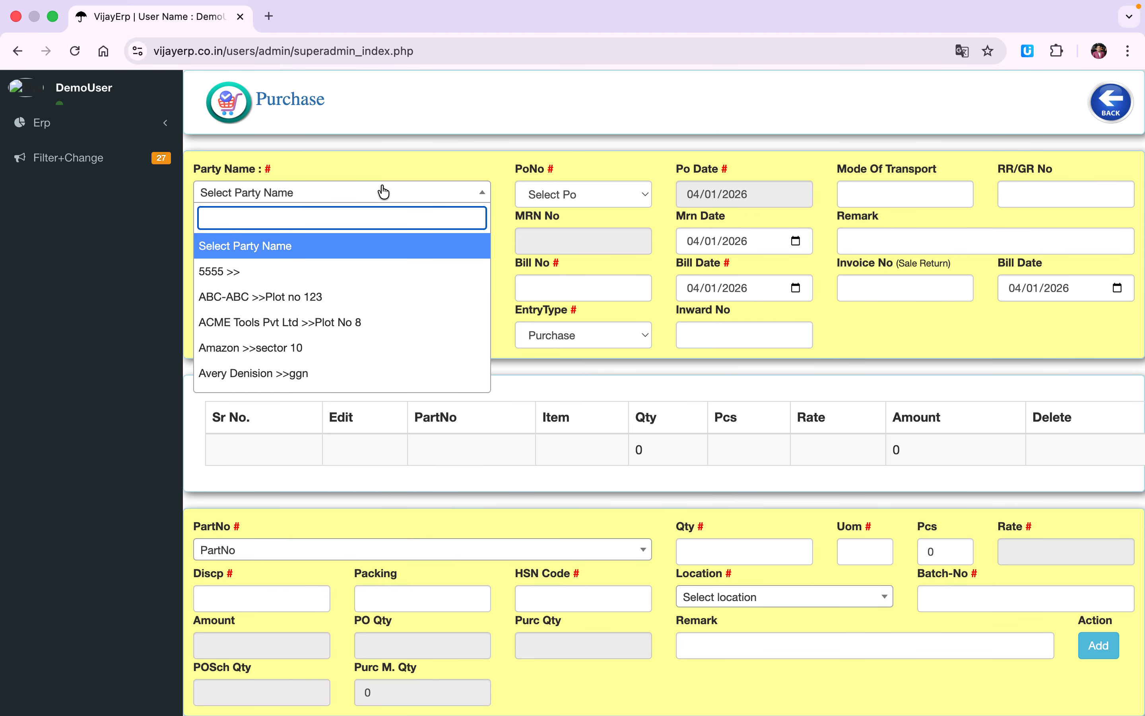
pyautogui.write('ama')
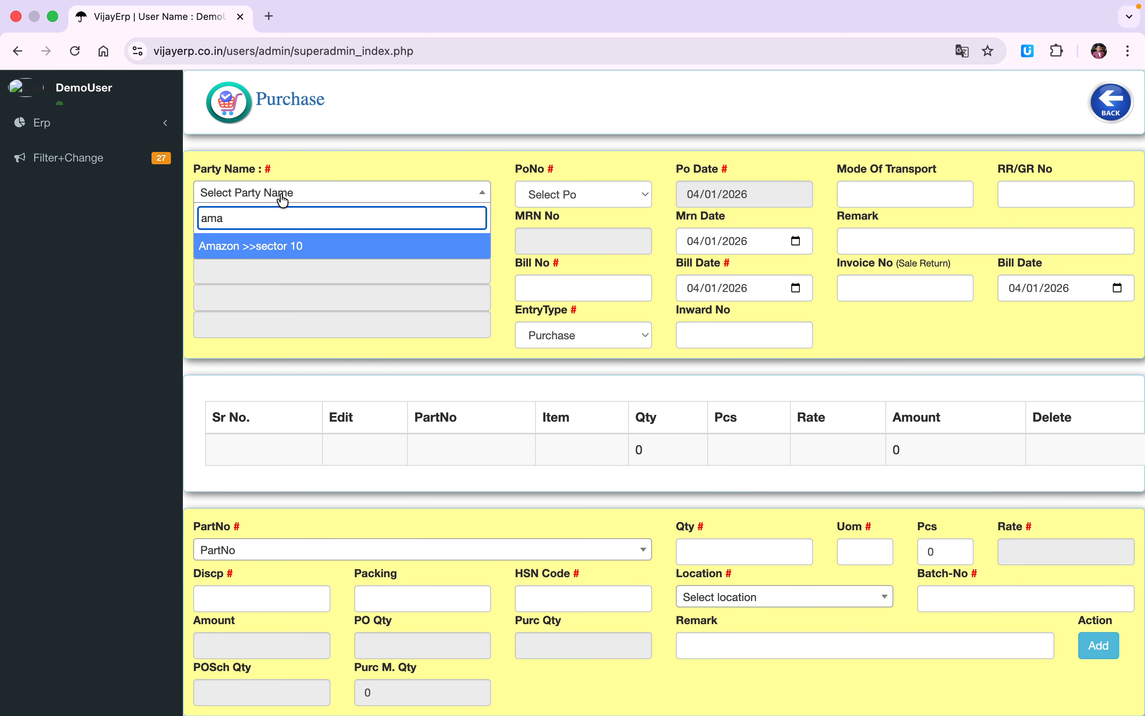
pyautogui.click(301, 246)
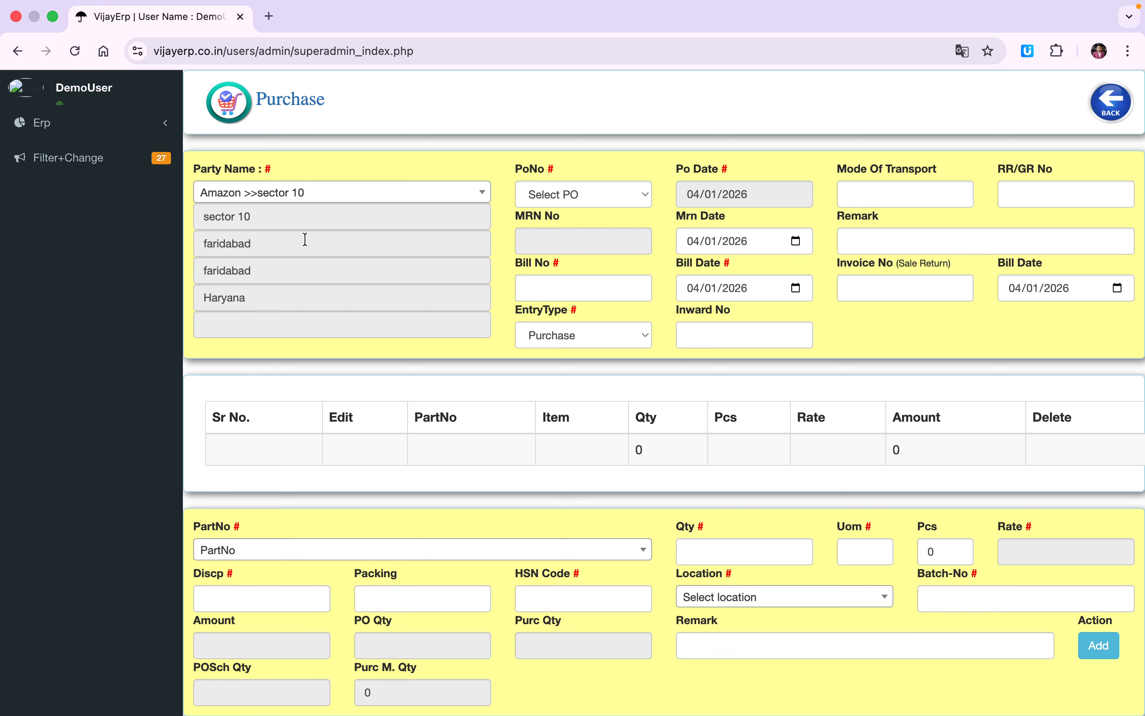
pyautogui.click(603, 191)
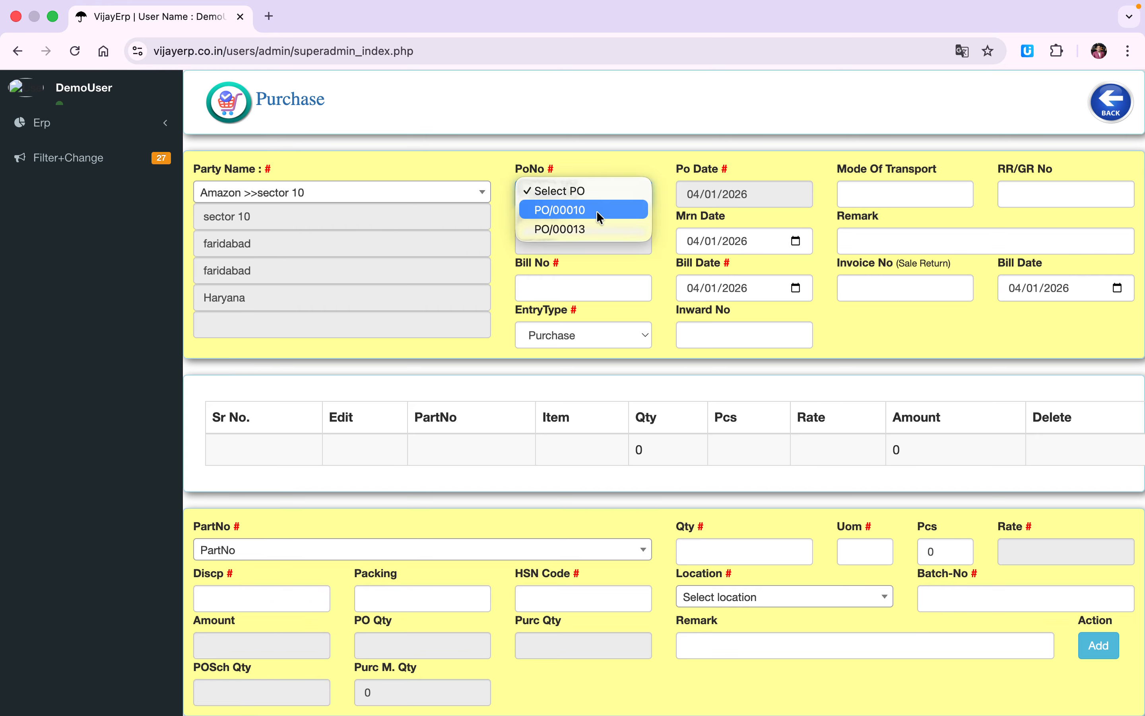
pyautogui.click(587, 228)
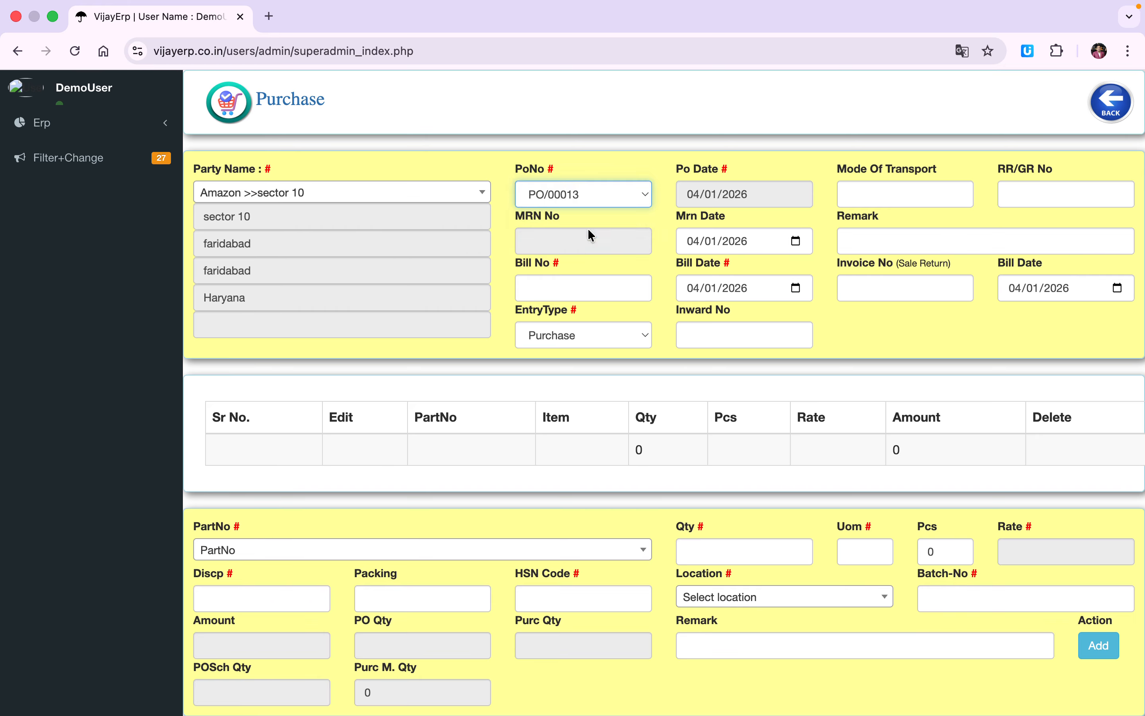
# Enter 2345 as the bill number of the Amazon purchase entry, leaving the transport and RR/GR fields blank
pyautogui.click(866, 186)
pyautogui.click(1016, 194)
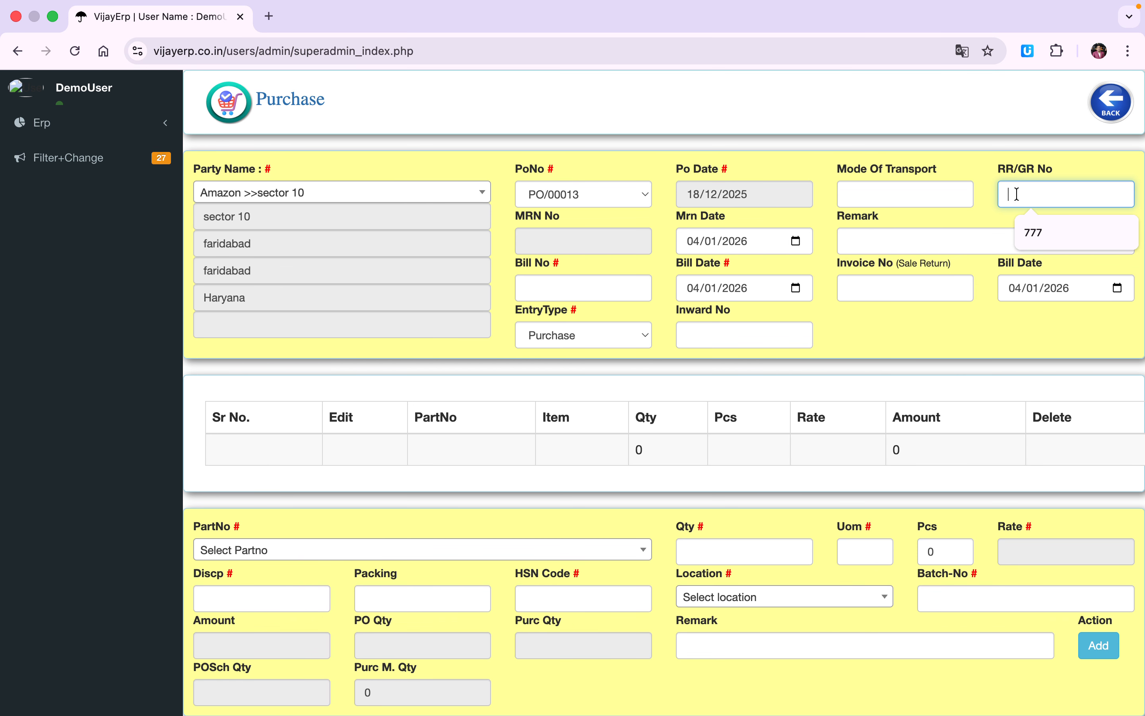
pyautogui.scroll(-2, 1016, 194)
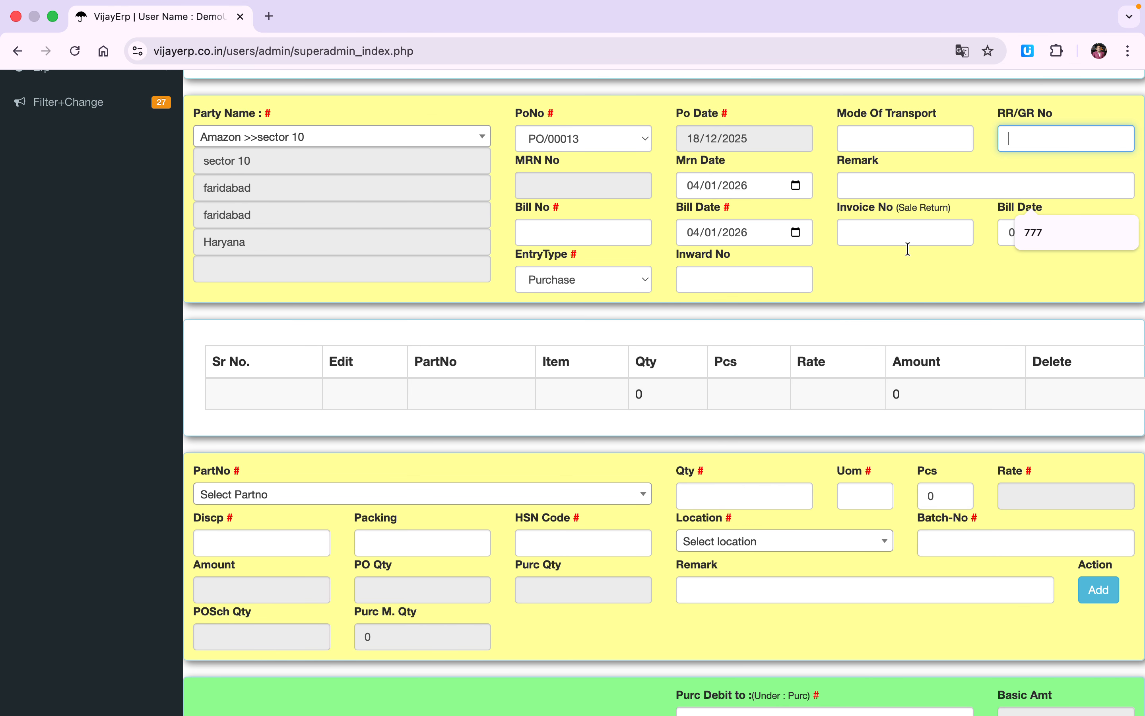
pyautogui.click(768, 274)
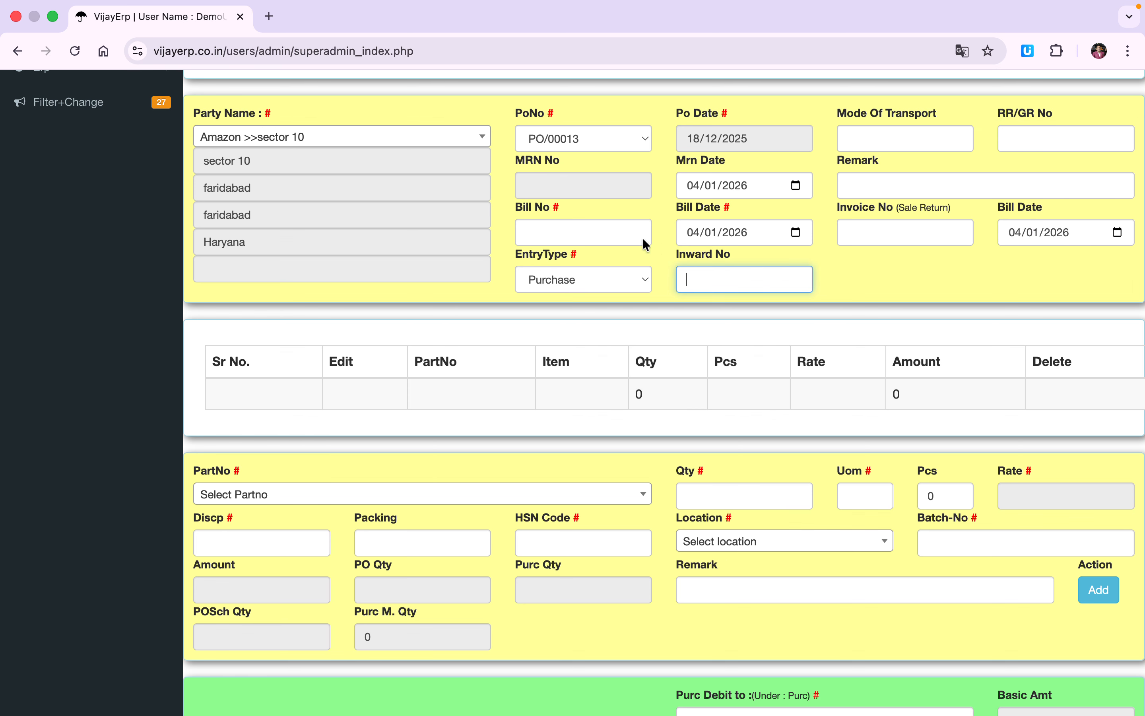
pyautogui.click(597, 222)
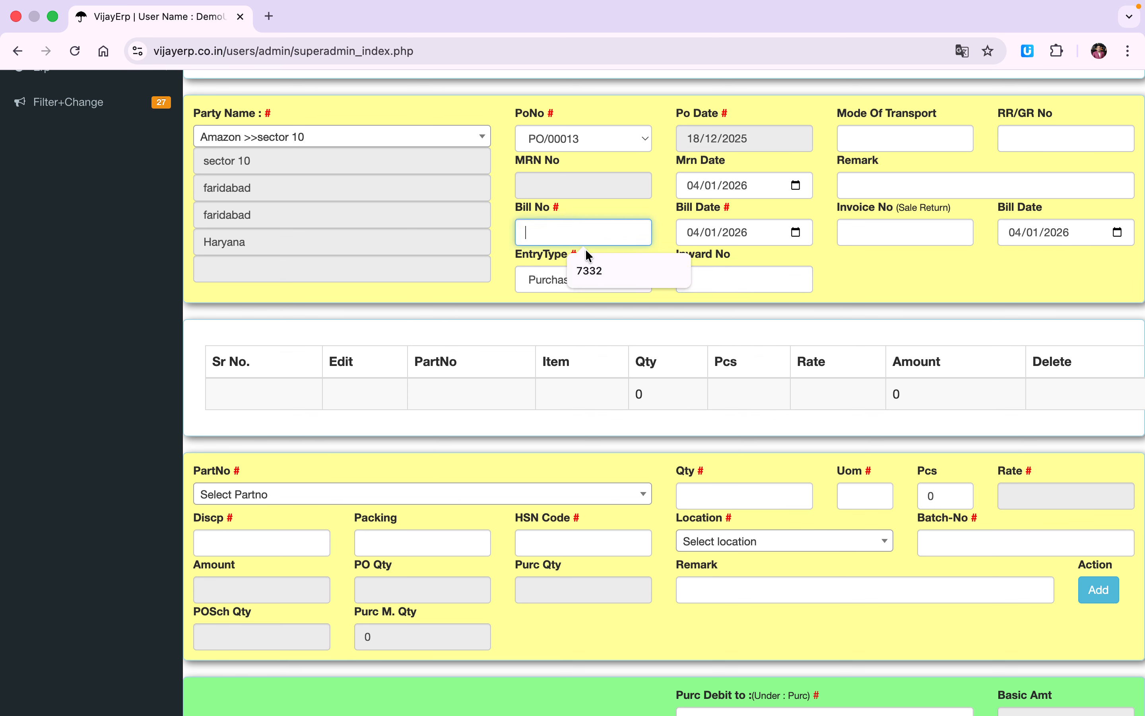
pyautogui.write('2345')
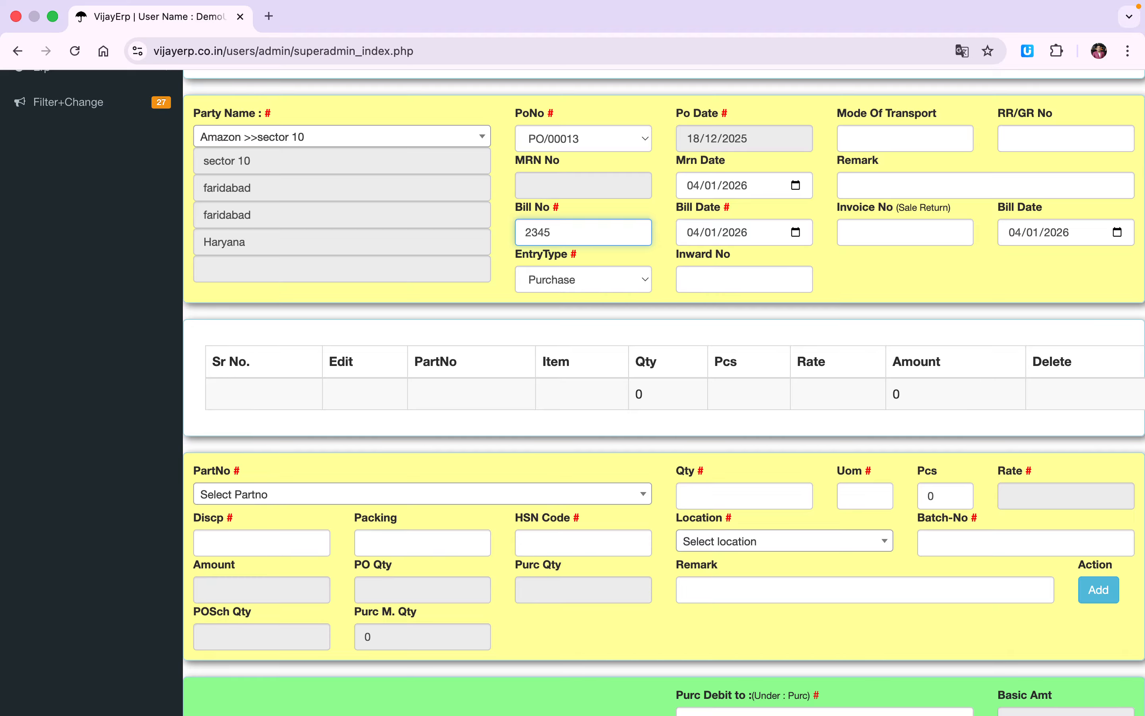
pyautogui.press('Tab')
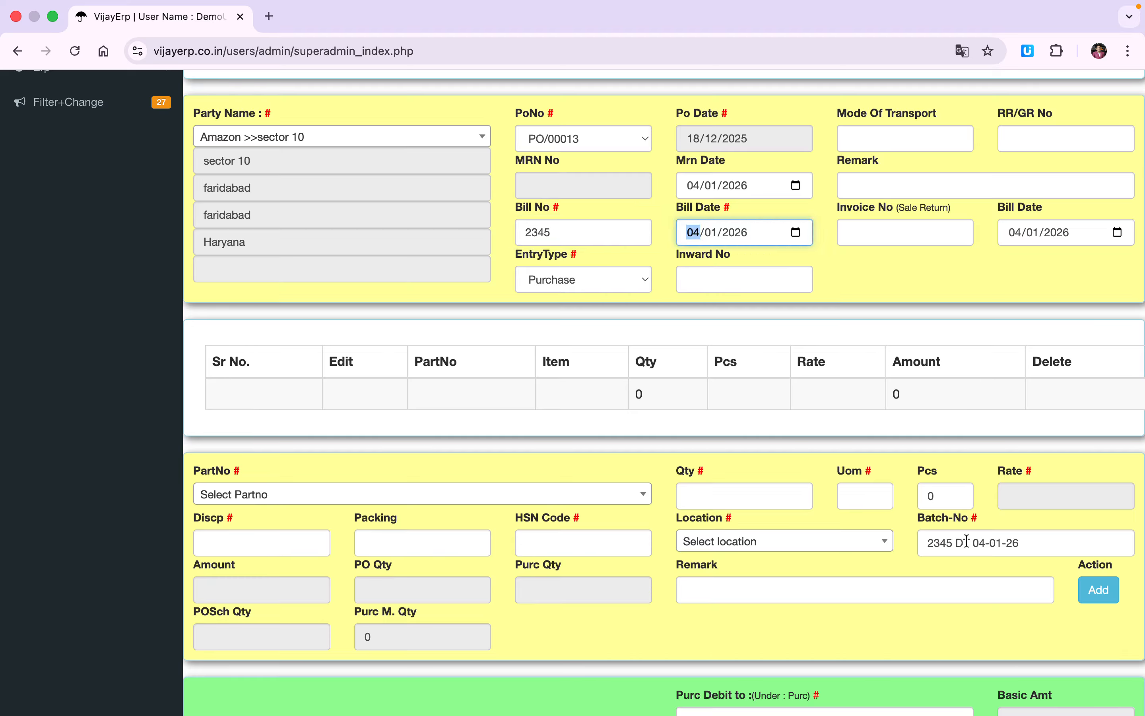
pyautogui.click(1022, 541)
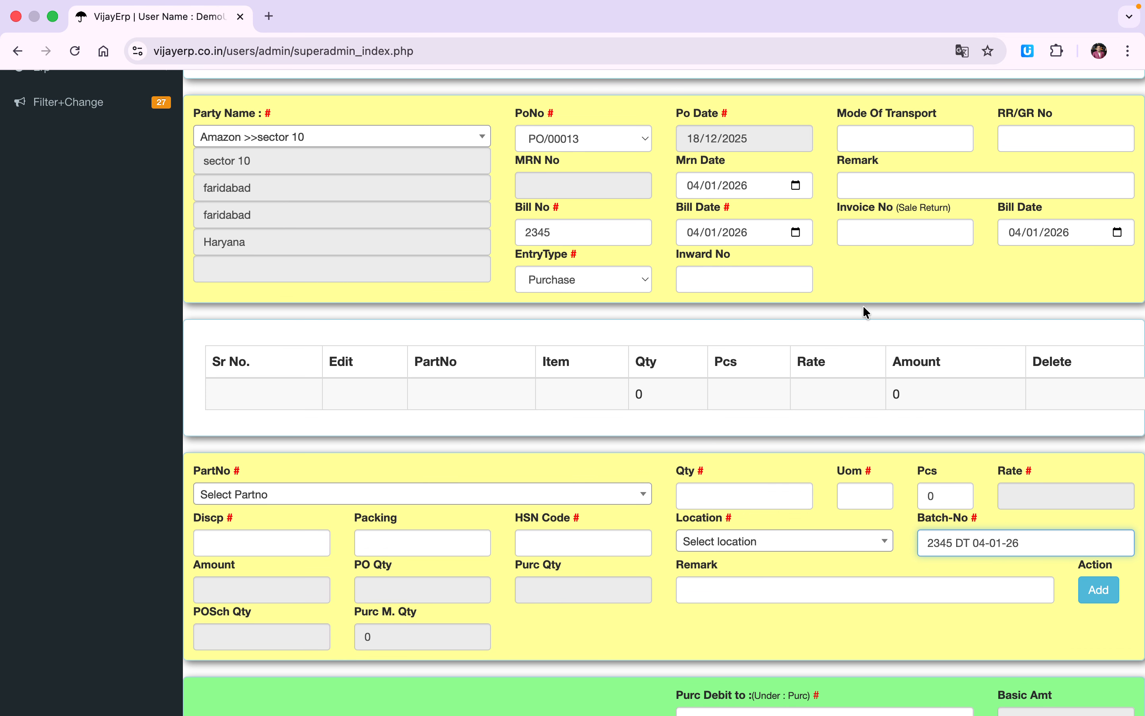
# Choose Purchase as the entry type and enter 133 as the inward number
pyautogui.scroll(-2, 863, 306)
pyautogui.click(532, 226)
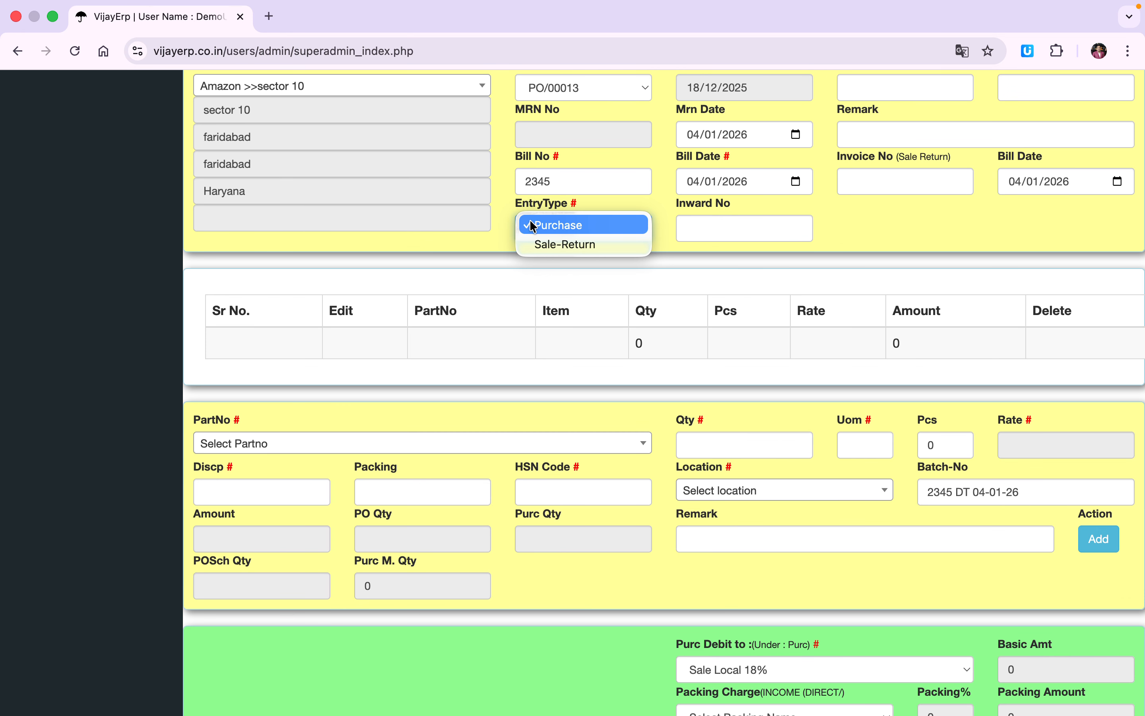
pyautogui.click(543, 226)
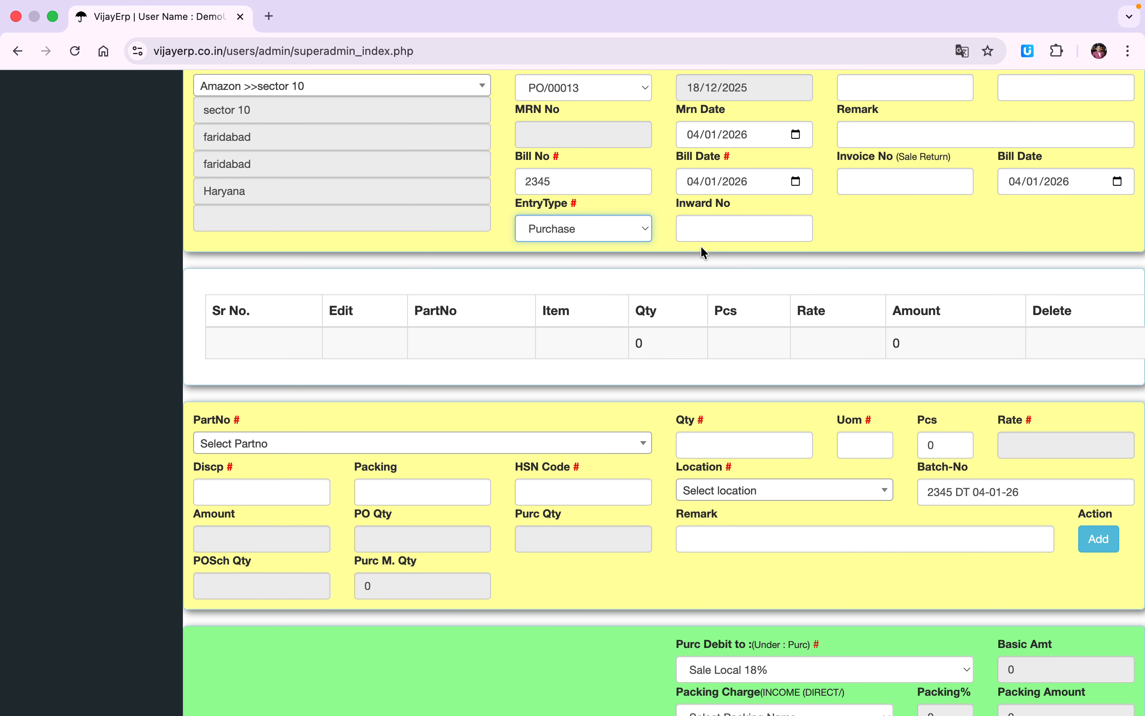
pyautogui.click(704, 236)
pyautogui.write('133')
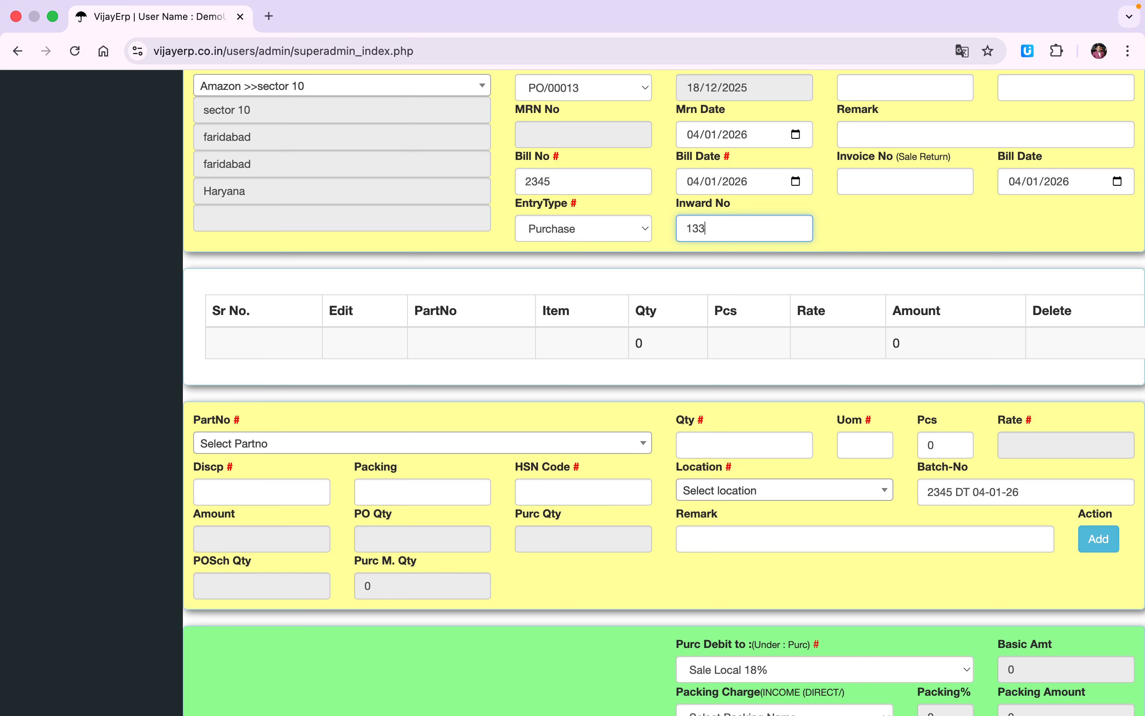
# Select part 0006~jacket for the item line and set its quantity to 10
pyautogui.scroll(-3, 703, 235)
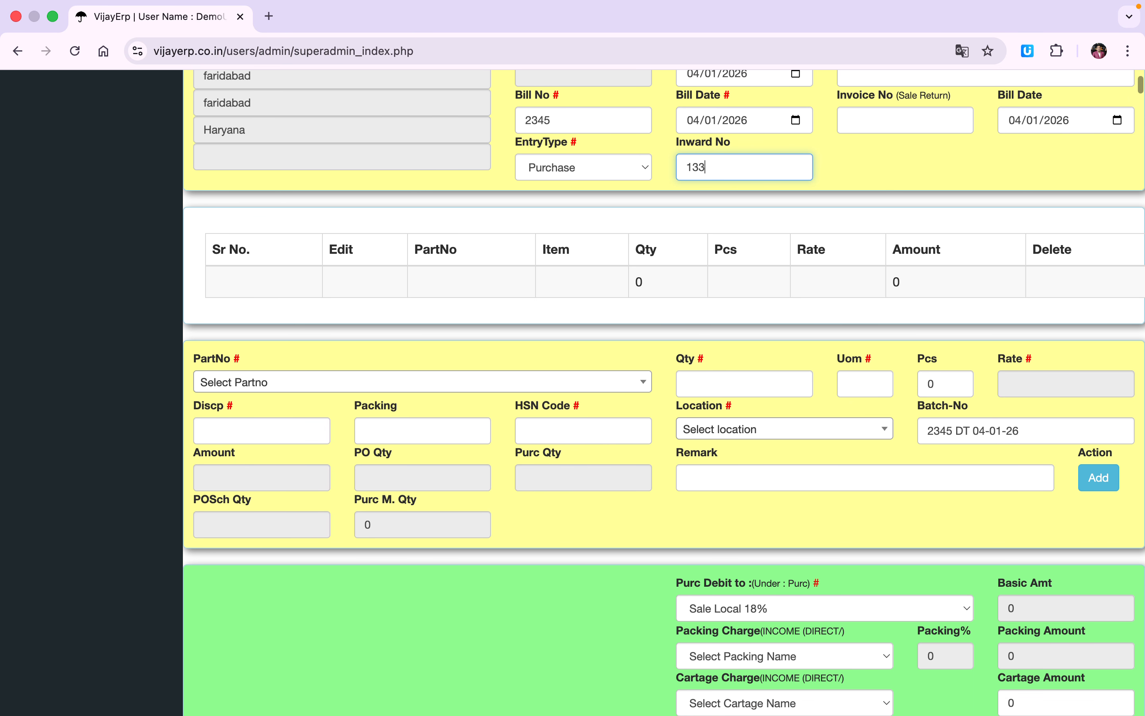
pyautogui.click(533, 383)
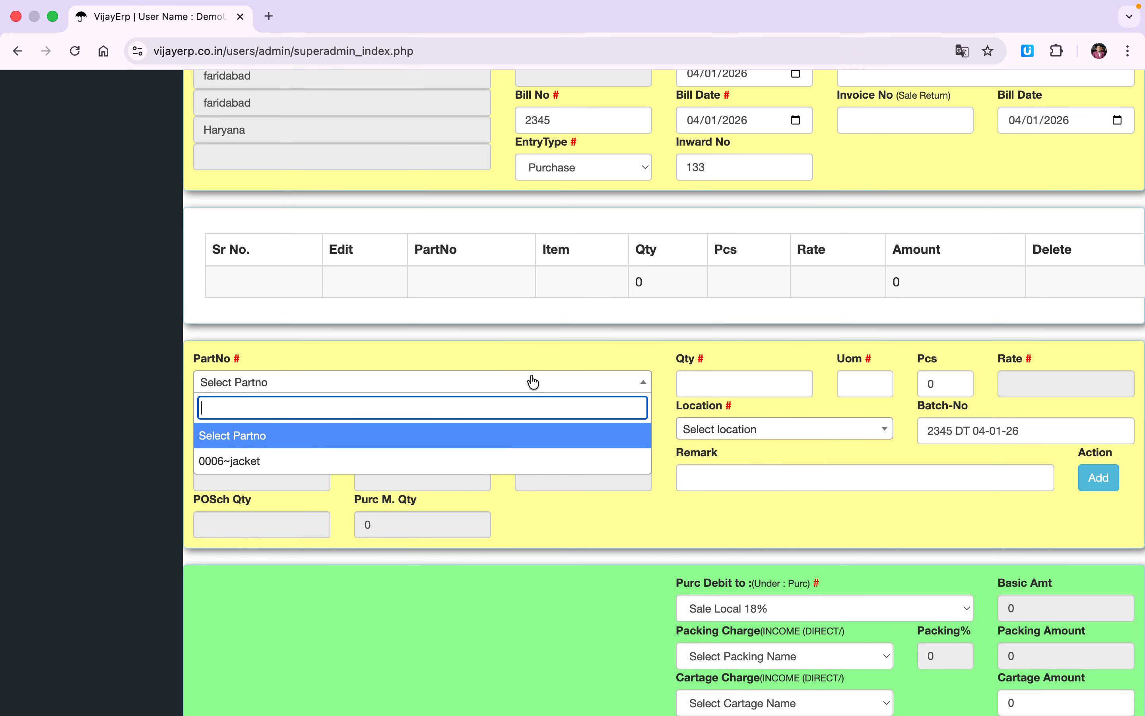
pyautogui.click(468, 462)
pyautogui.click(715, 389)
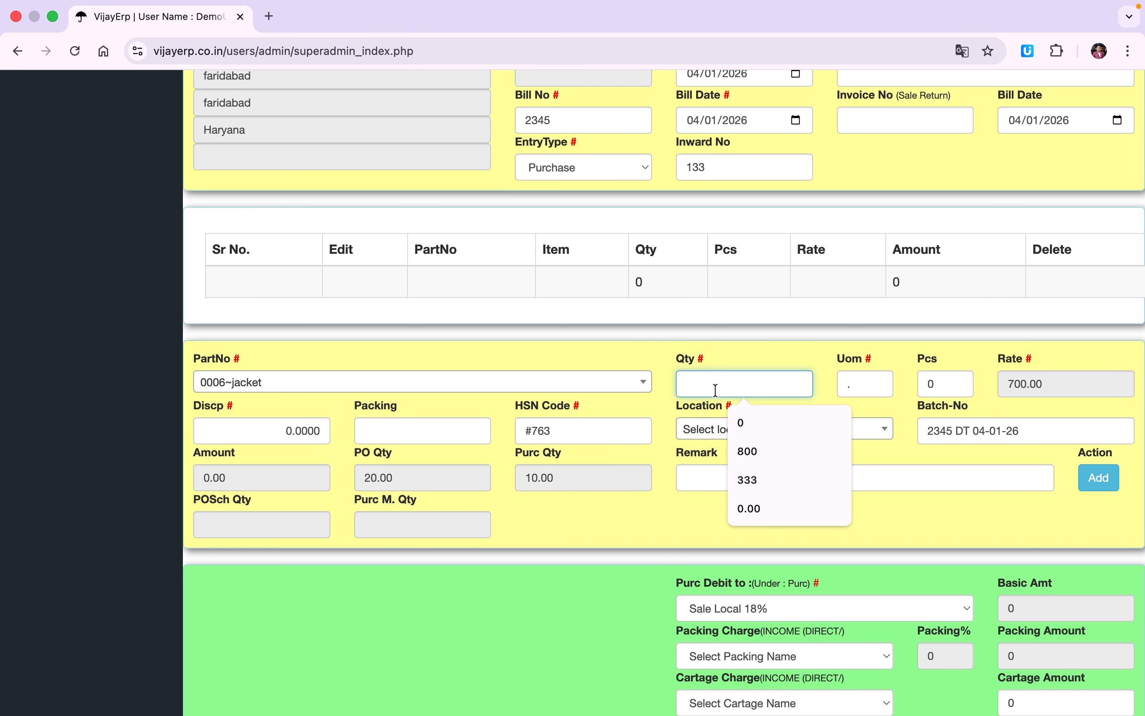
pyautogui.write('30')
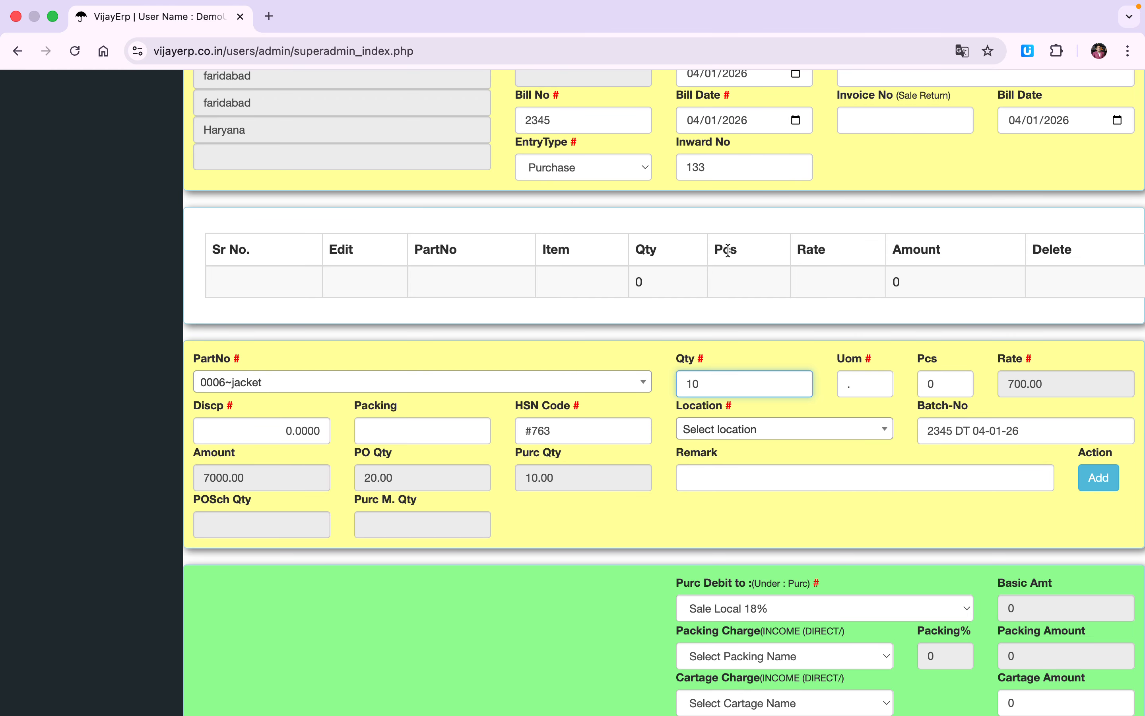
# Set the jacket line's location to 595B and add the line to the purchase entry
pyautogui.press('Tab')
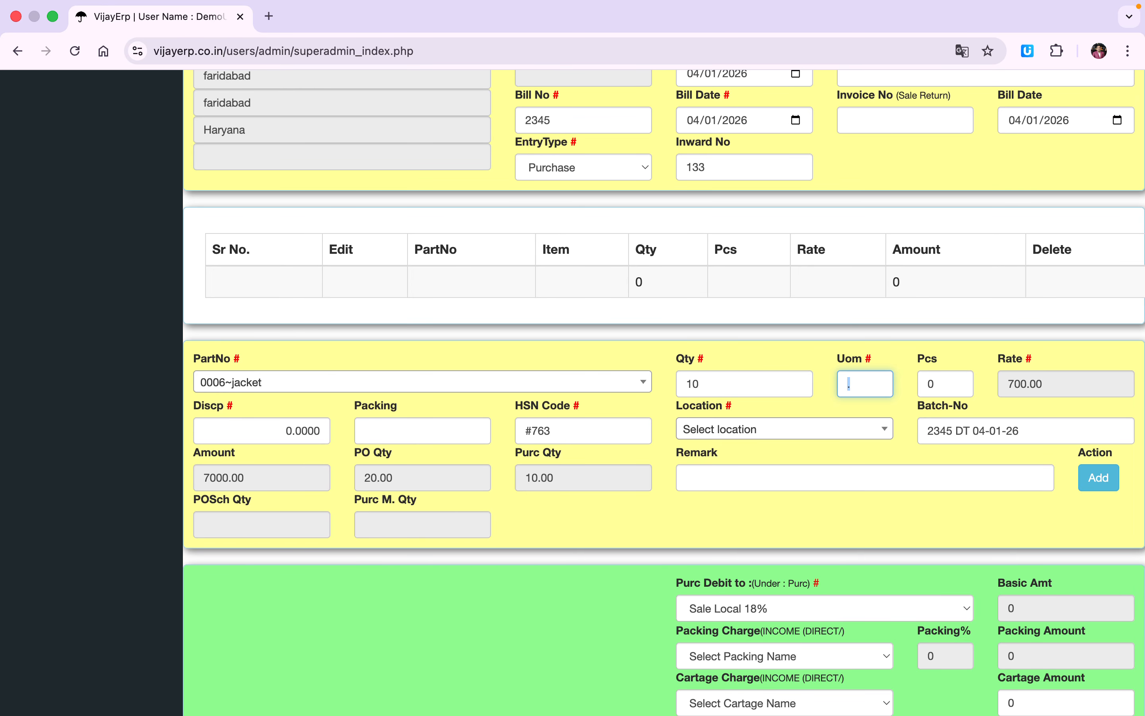
pyautogui.press('Tab')
pyautogui.press('Tab')
pyautogui.press('Tab')
pyautogui.press('Tab')
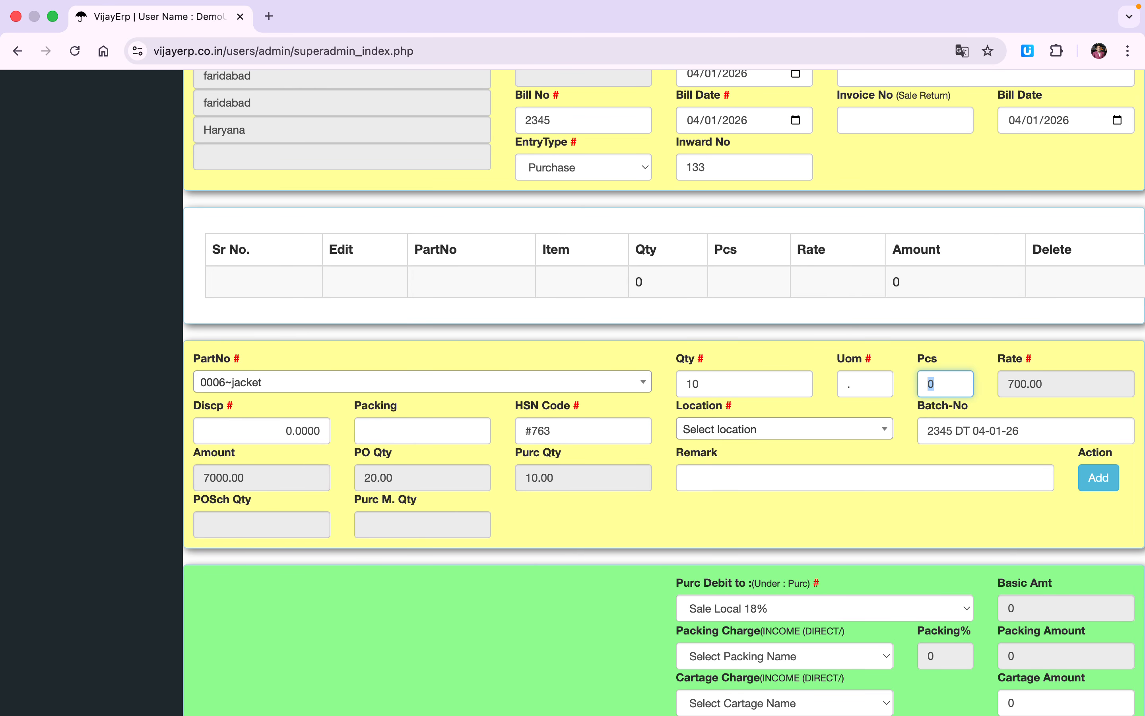
pyautogui.press('Tab')
pyautogui.press('Tab')
pyautogui.press('Tab')
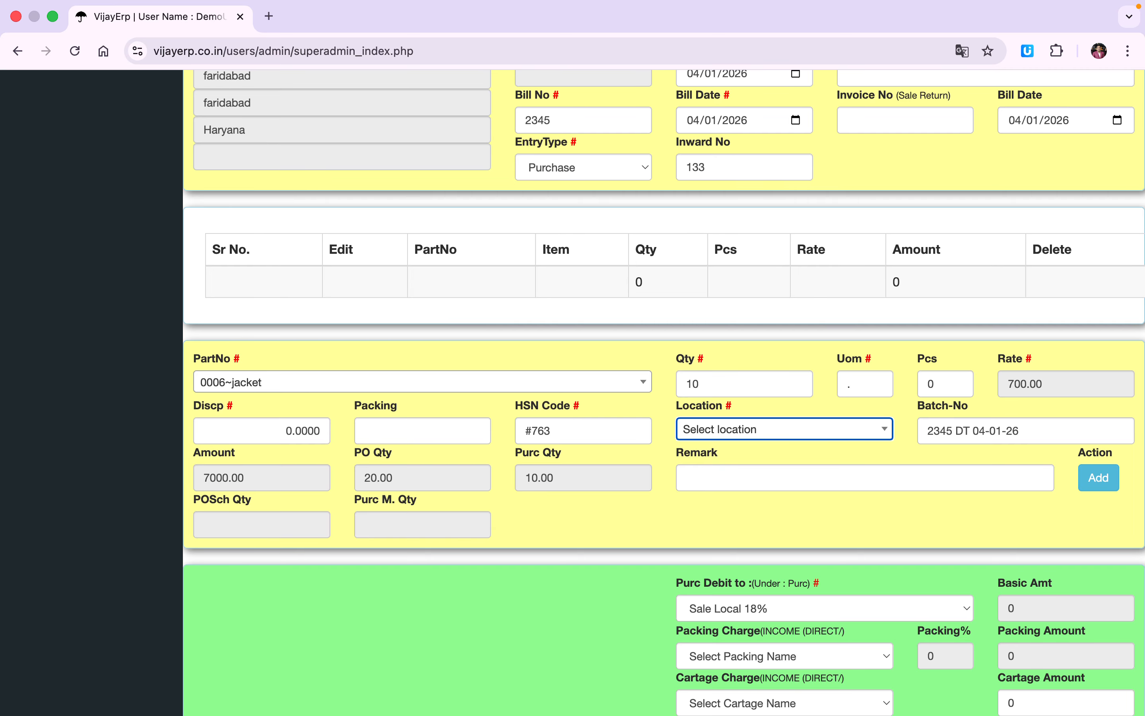
pyautogui.click(729, 429)
pyautogui.click(732, 534)
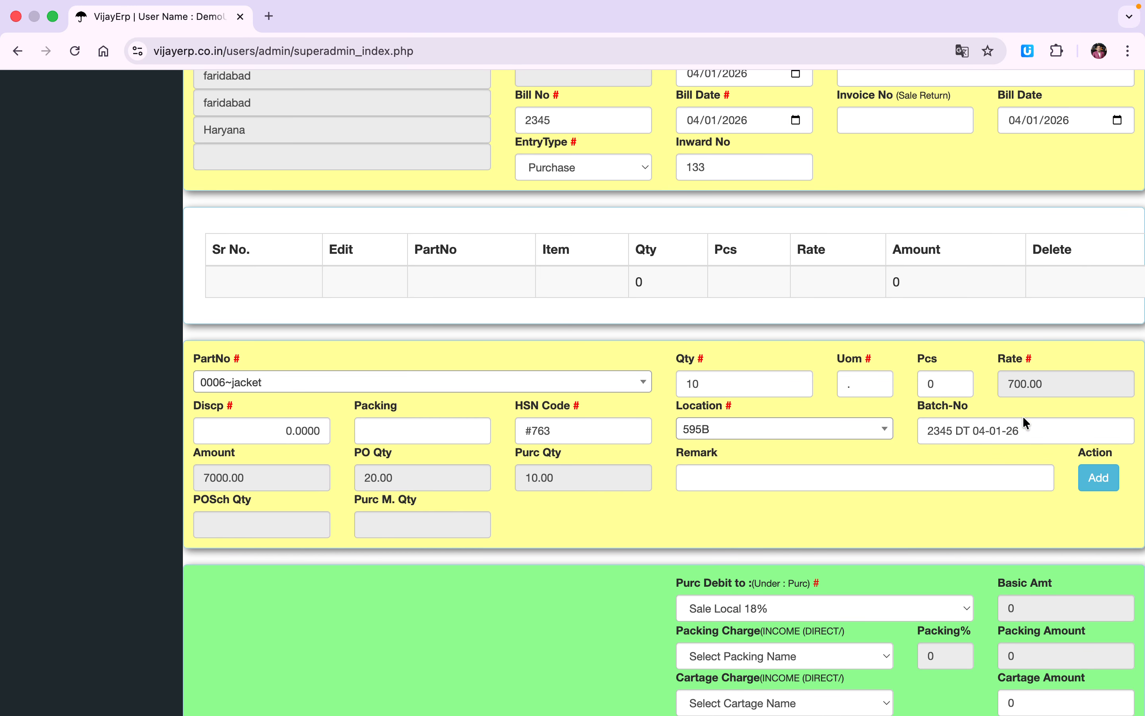
pyautogui.click(1095, 479)
# Apply Cgst @ 9% and Sgst @9% to the purchase entry, leaving the cartage charge unselected
pyautogui.scroll(-10, 1098, 491)
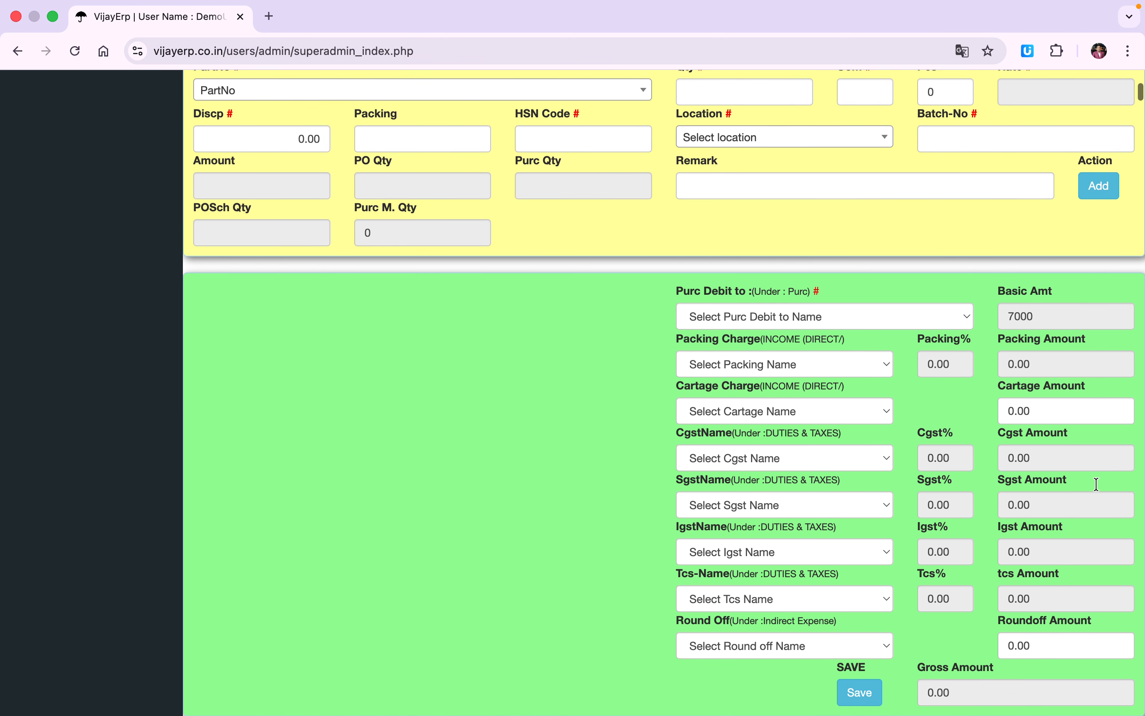
pyautogui.click(742, 225)
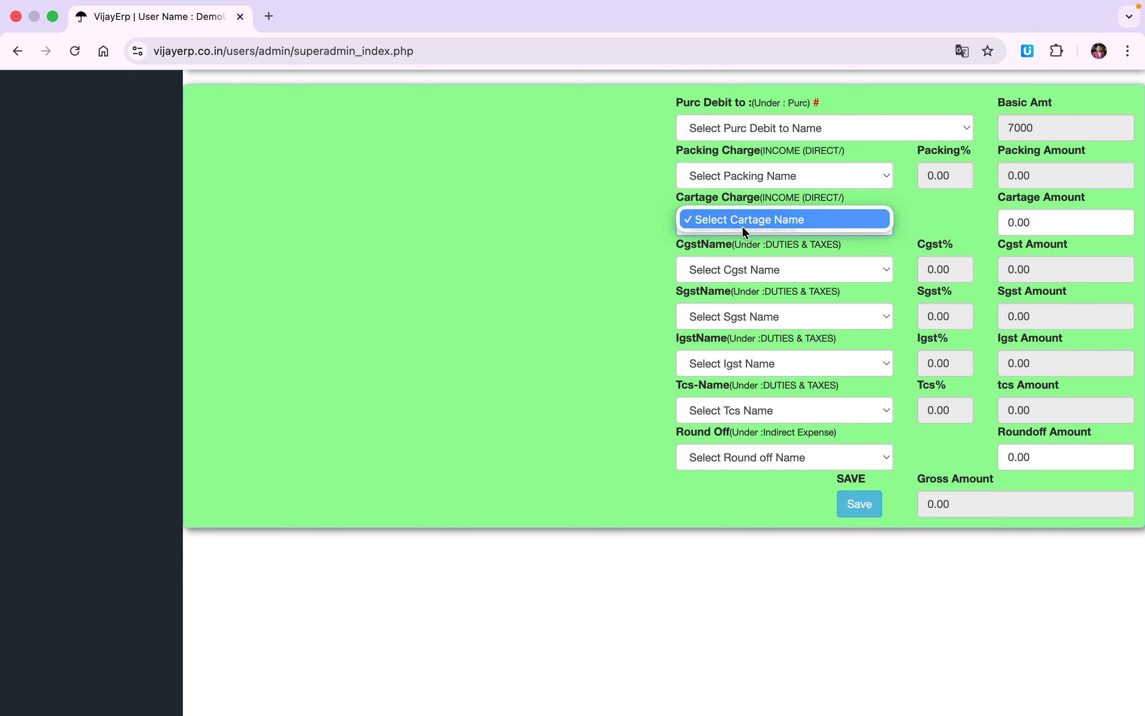
pyautogui.click(741, 225)
pyautogui.click(725, 261)
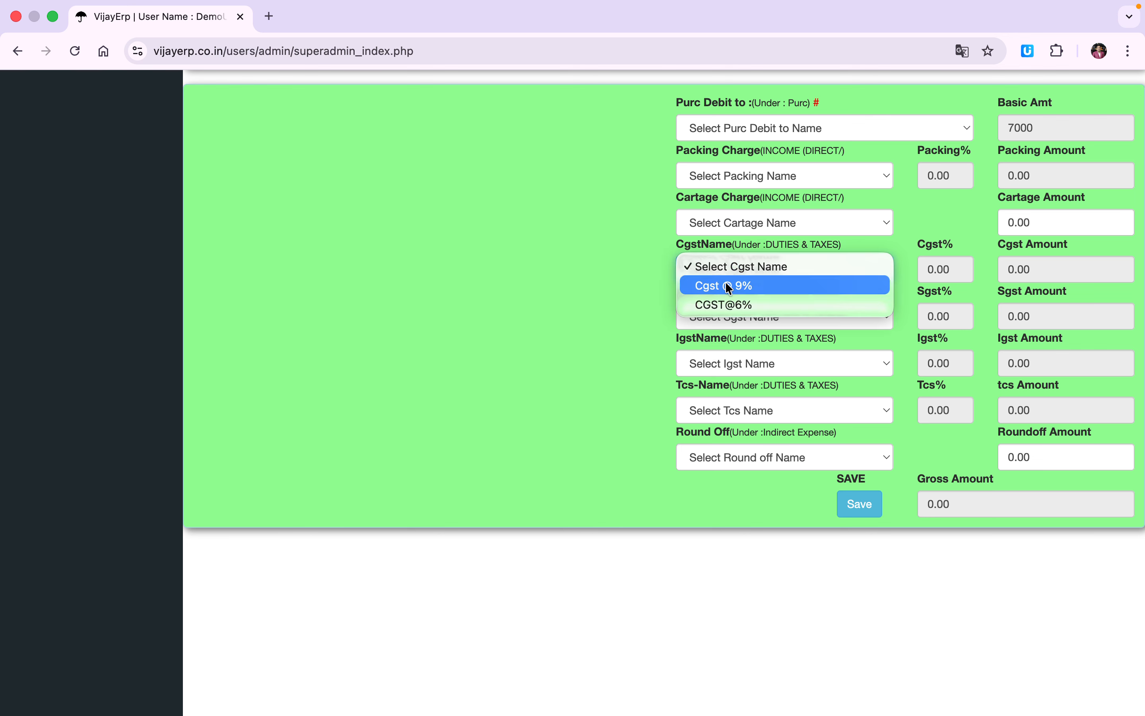
pyautogui.click(725, 287)
pyautogui.click(724, 317)
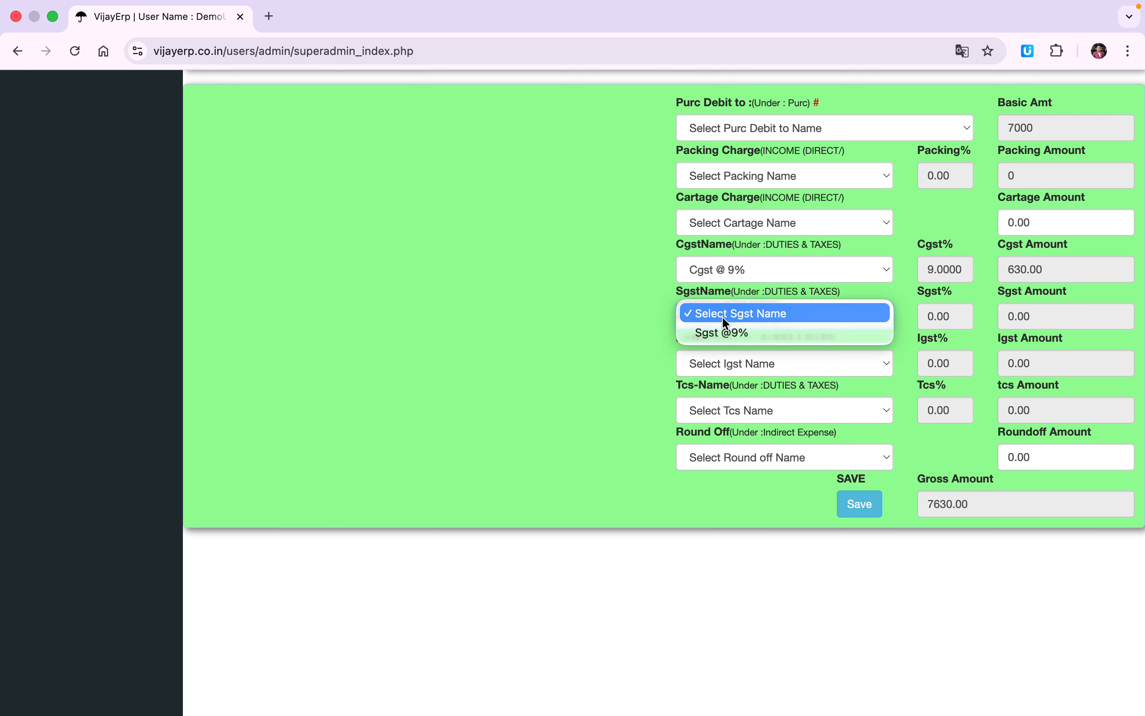
pyautogui.click(722, 335)
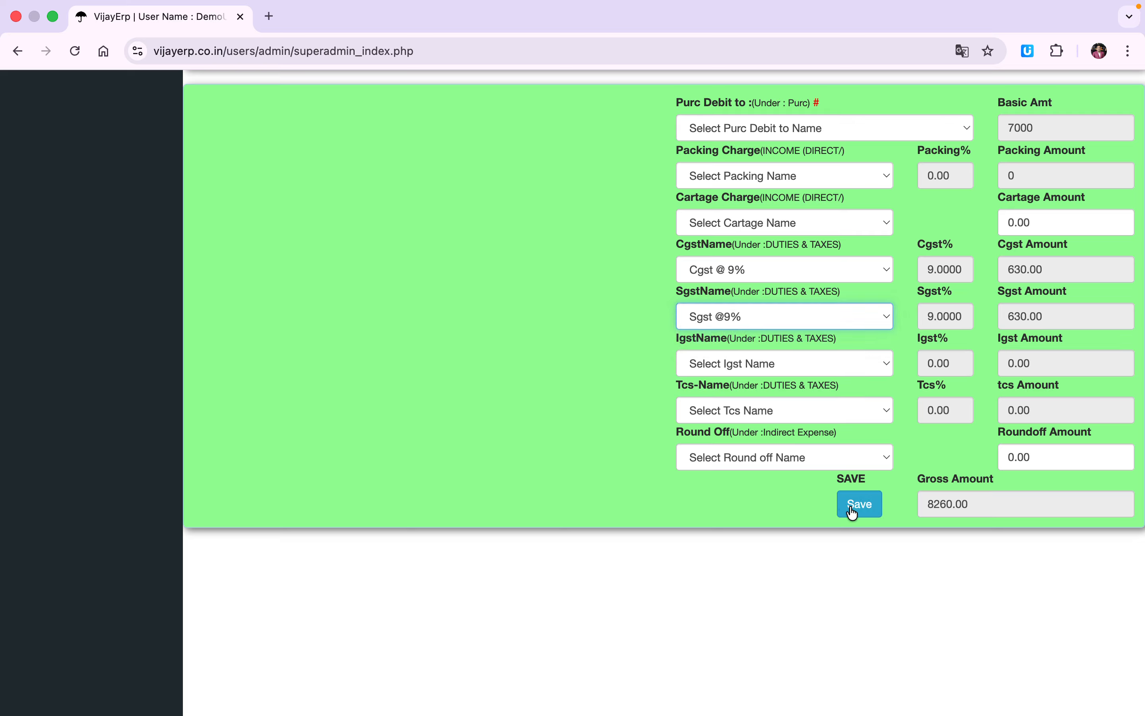
# Set the purchase debit account to Sale Local 18% and save the purchase entry
pyautogui.click(733, 124)
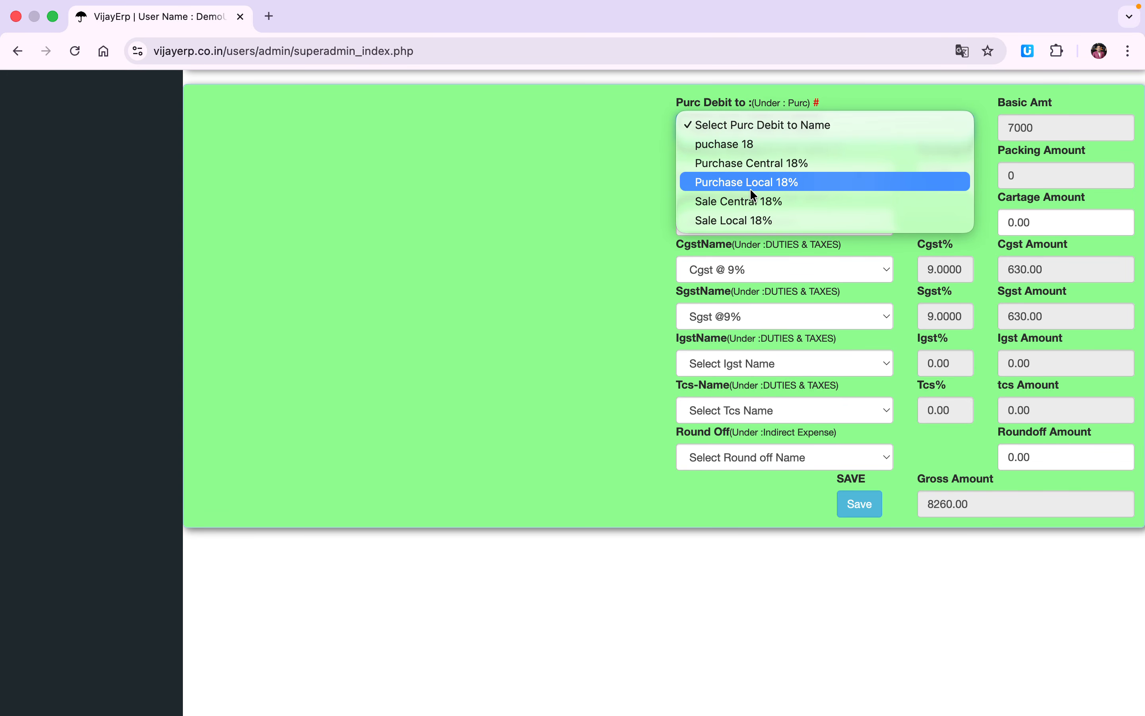
pyautogui.click(752, 221)
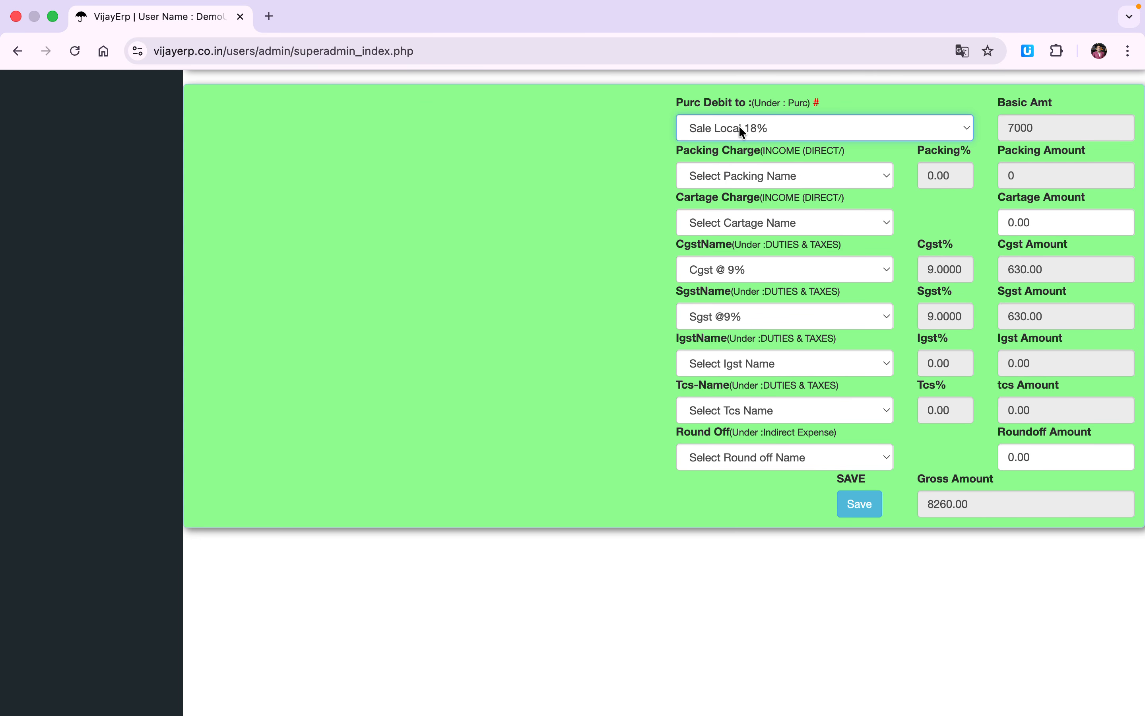
pyautogui.click(859, 510)
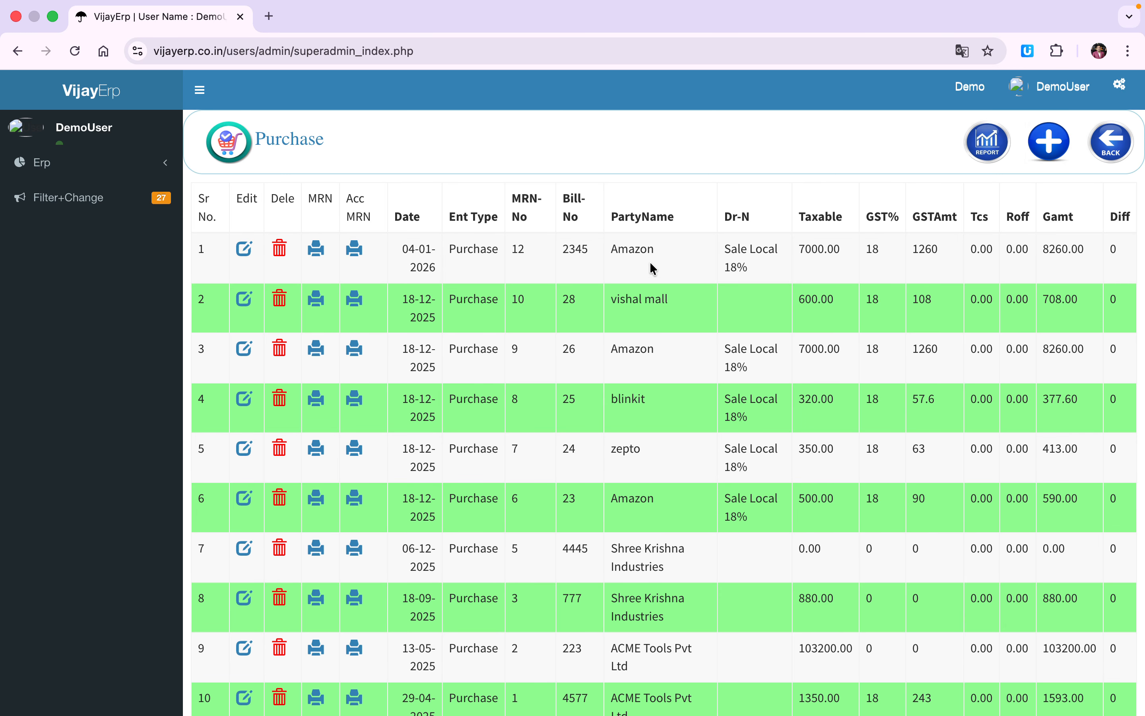
# Review the Material Receipt & Inspection Report print view of the newly saved Amazon purchase entry
pyautogui.click(316, 250)
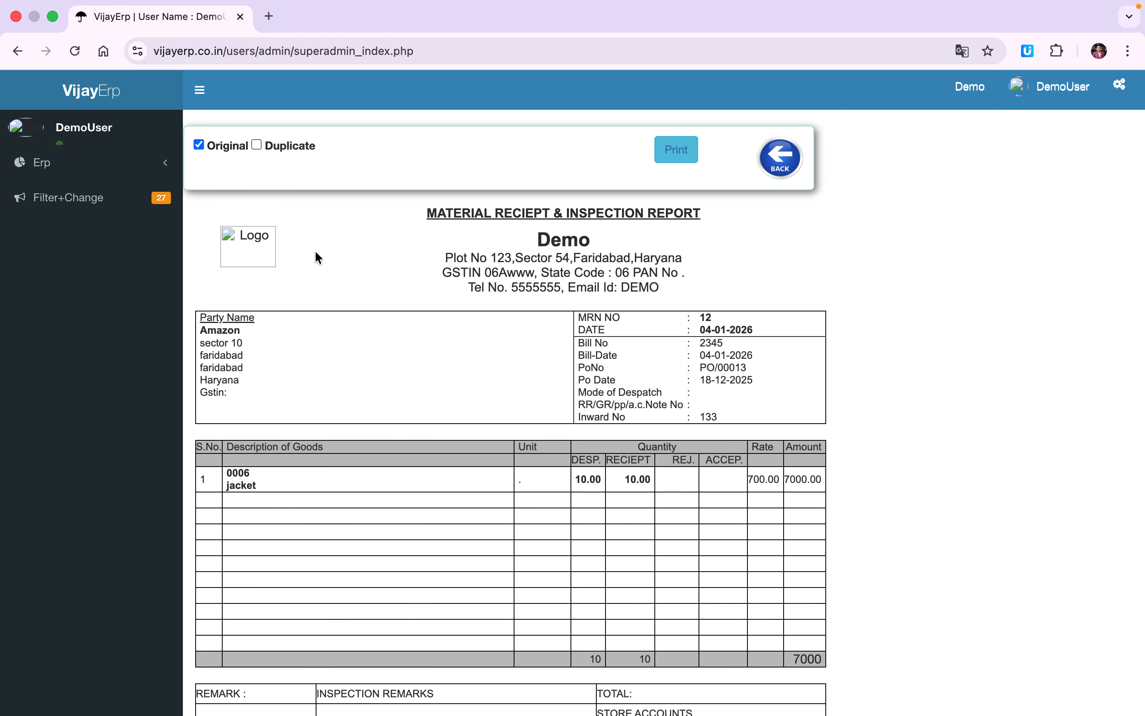
pyautogui.scroll(-5, 315, 252)
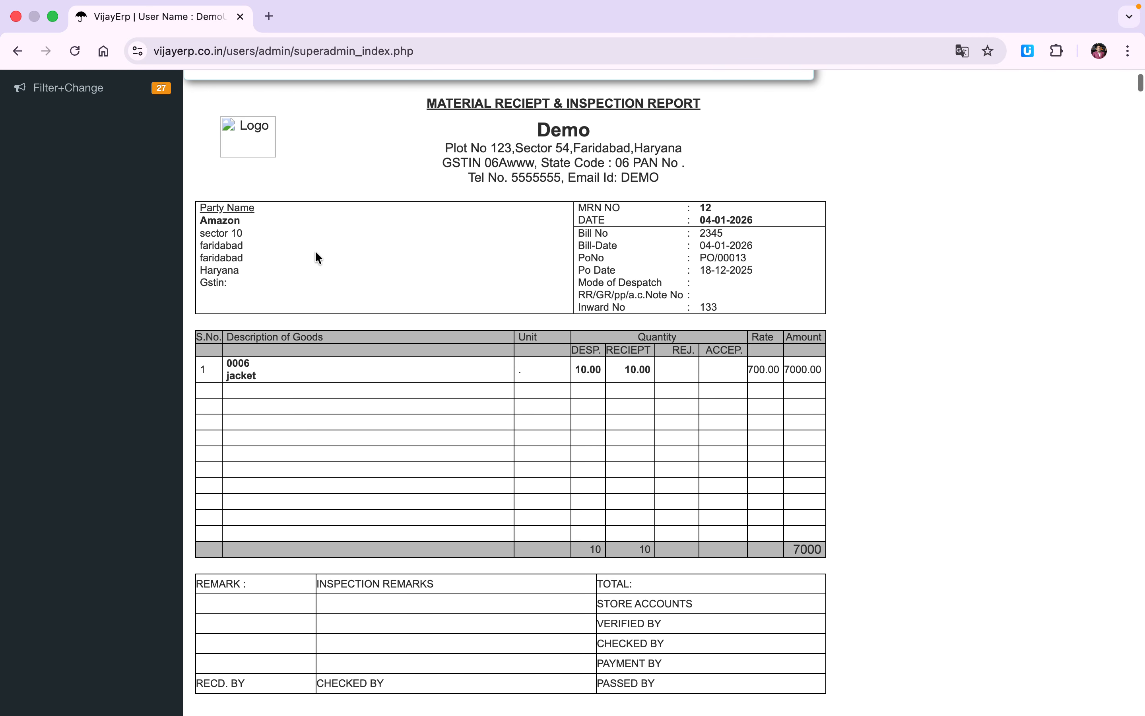
pyautogui.scroll(1, 315, 253)
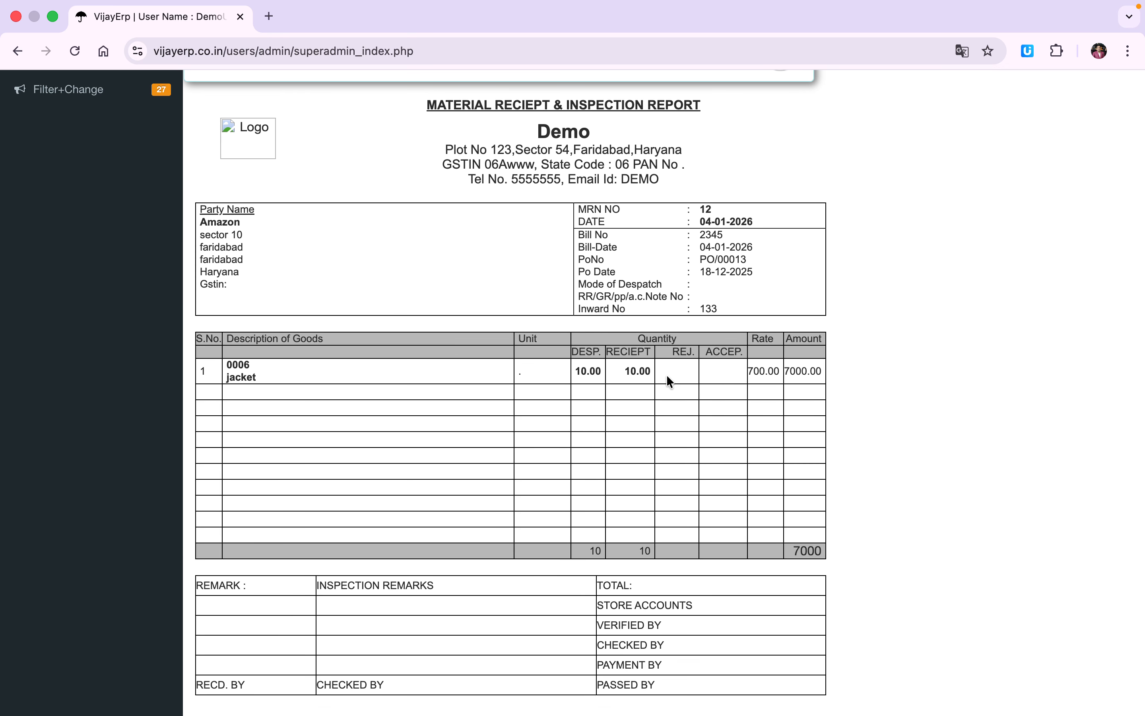
# Examine the quantity columns and the verification, checking, payment and approval fields of the Material Receipt & Inspection Report
pyautogui.scroll(-1, 667, 374)
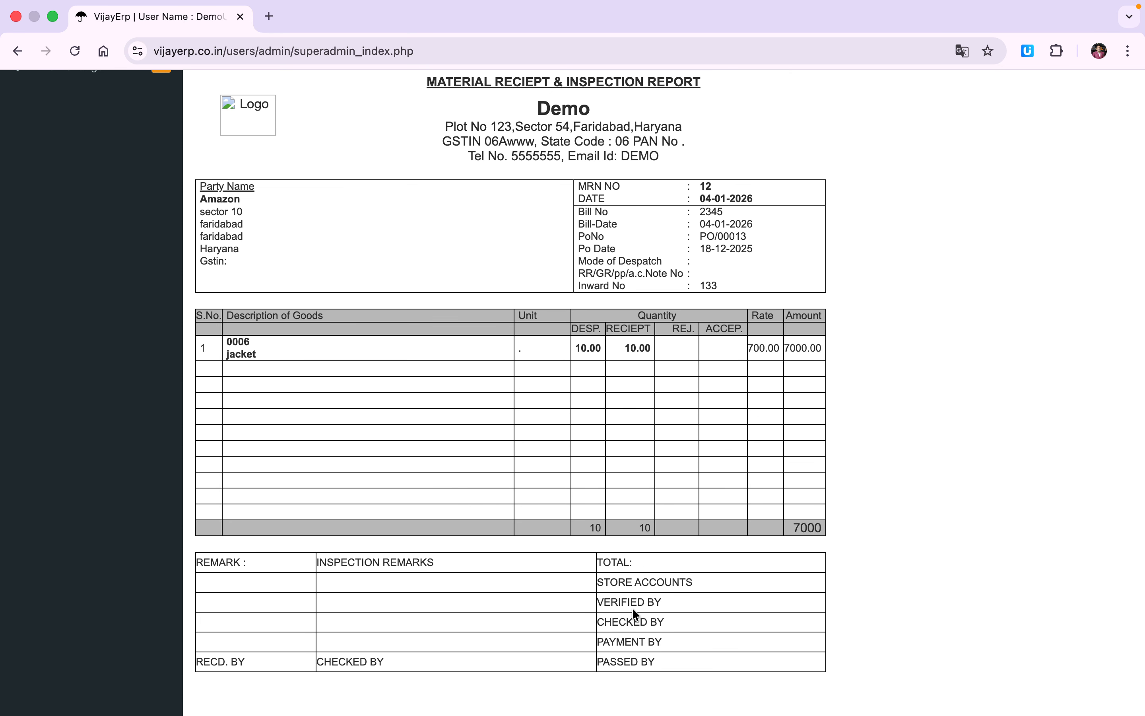
pyautogui.doubleClick(622, 603)
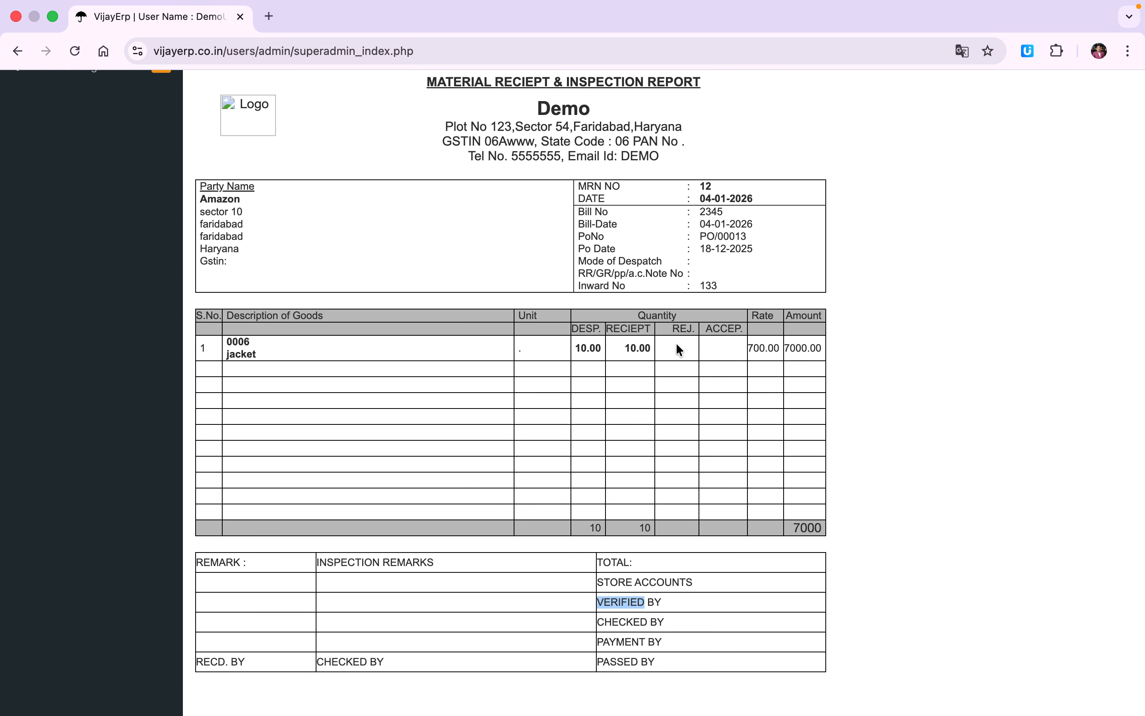
pyautogui.click(719, 353)
pyautogui.scroll(-2, 687, 457)
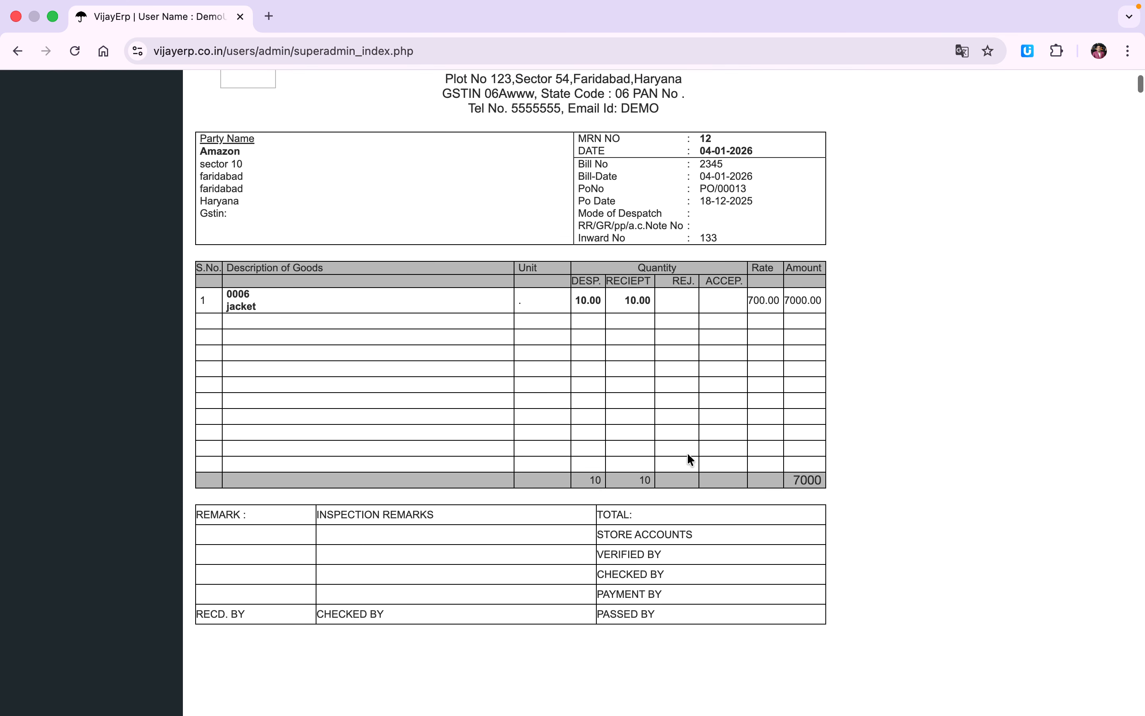
pyautogui.doubleClick(623, 534)
pyautogui.doubleClick(641, 534)
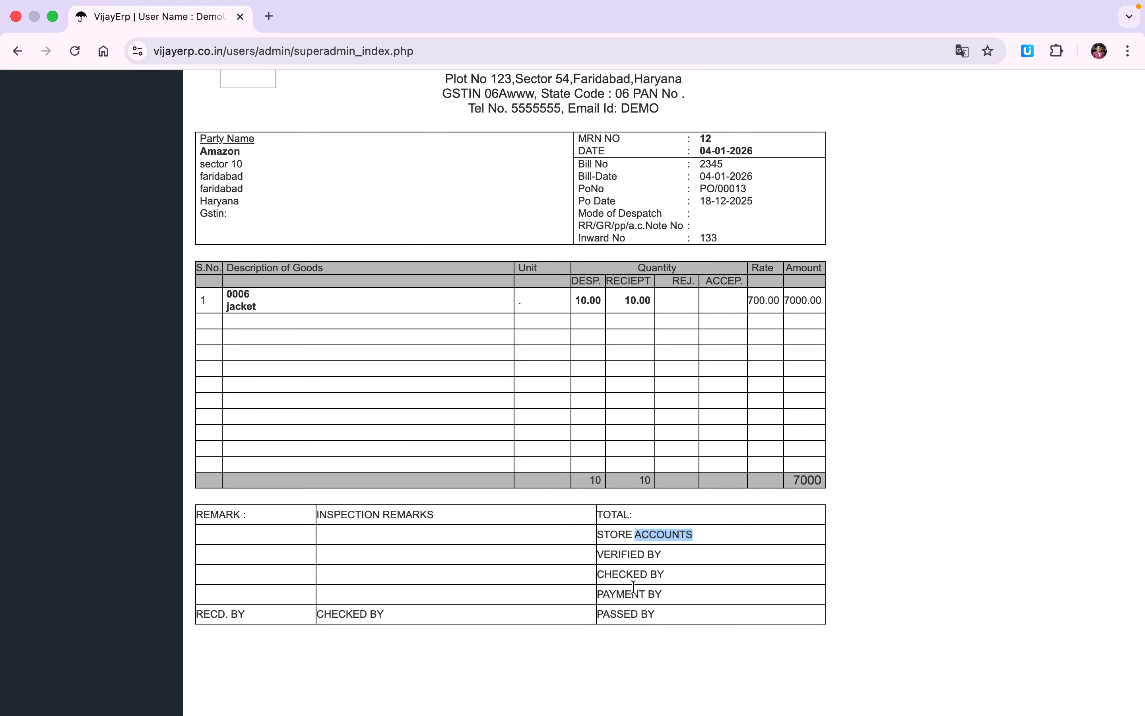
pyautogui.doubleClick(625, 577)
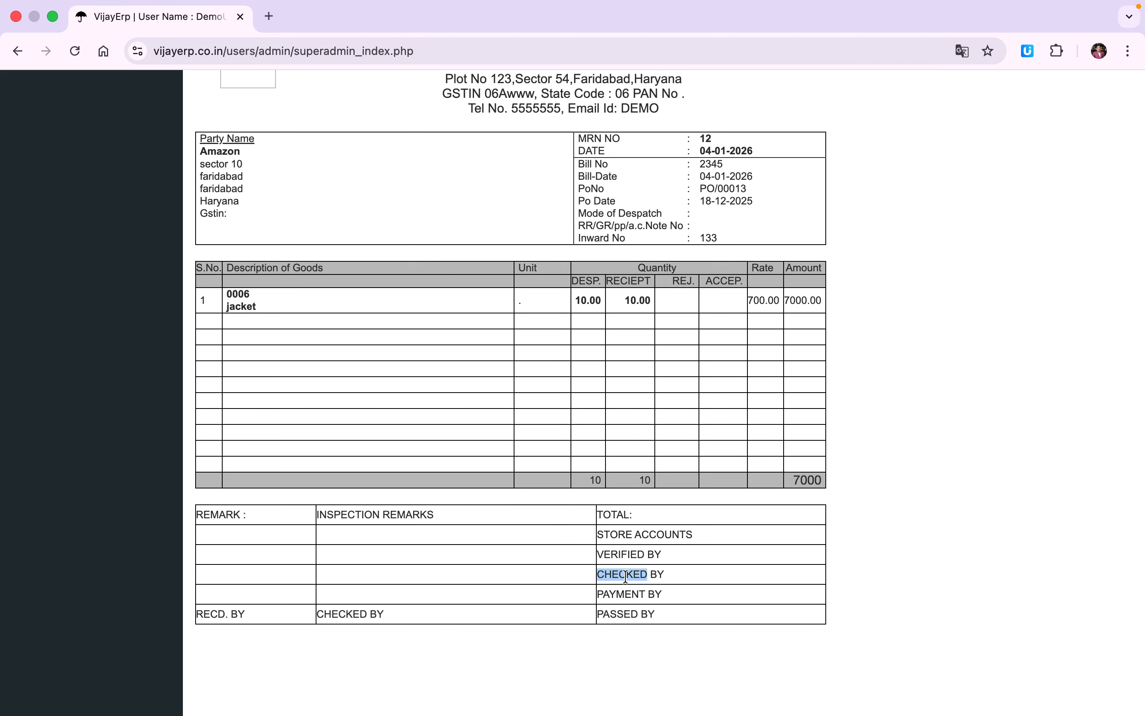
pyautogui.doubleClick(624, 614)
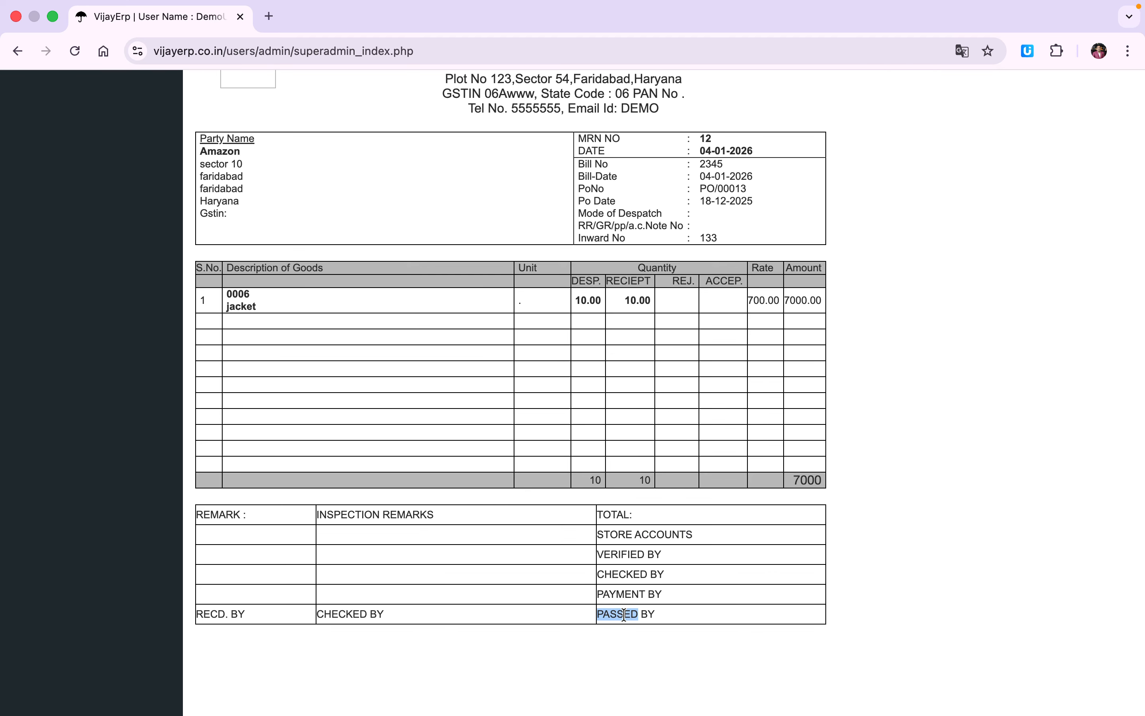
pyautogui.click(676, 595)
pyautogui.scroll(5, 676, 592)
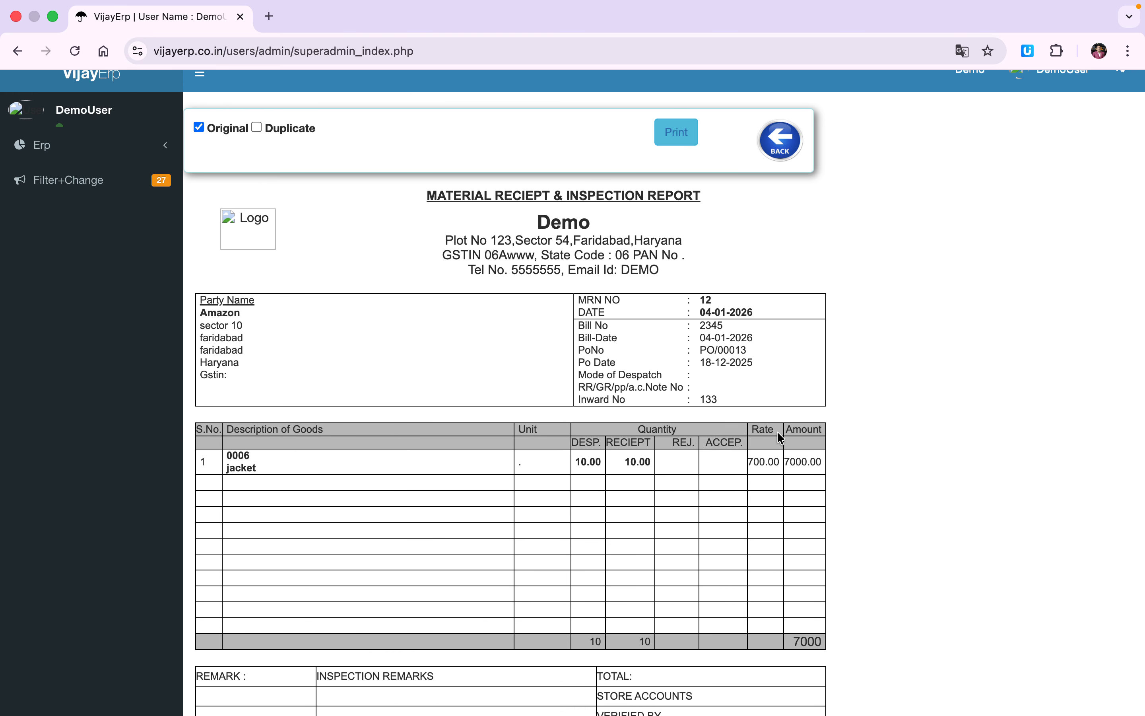
# Open the inspection entry for the new Amazon jacket receipt, set its accepted quantity to 10 and update it
pyautogui.click(779, 142)
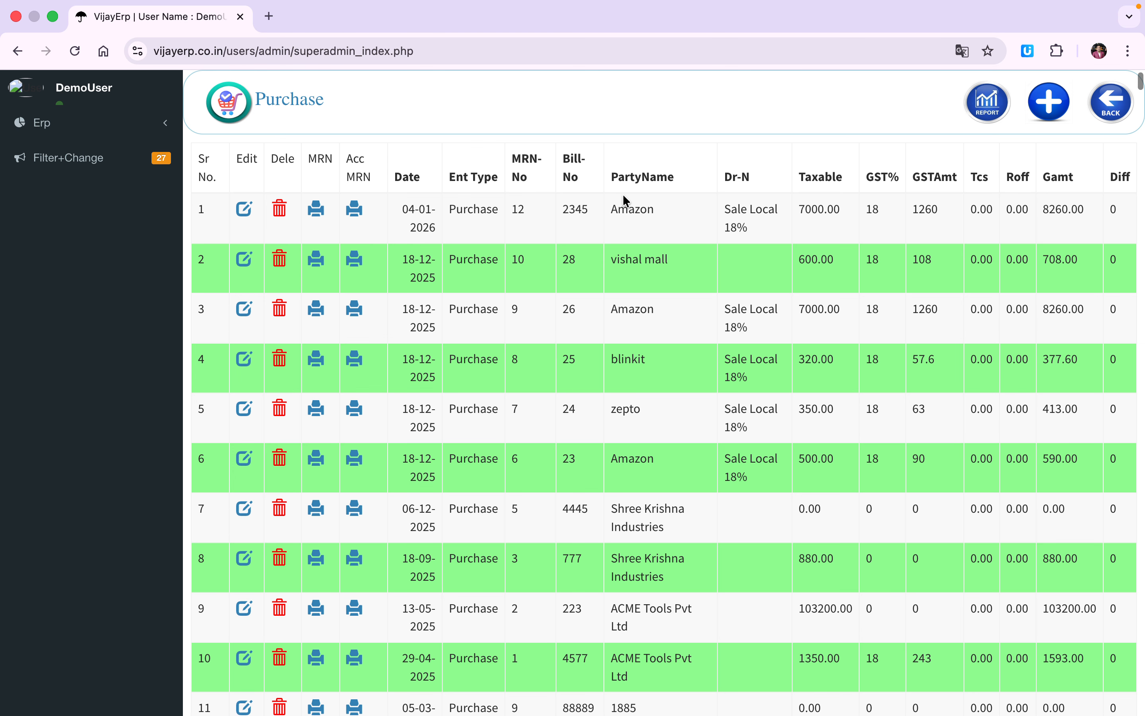
pyautogui.click(1117, 107)
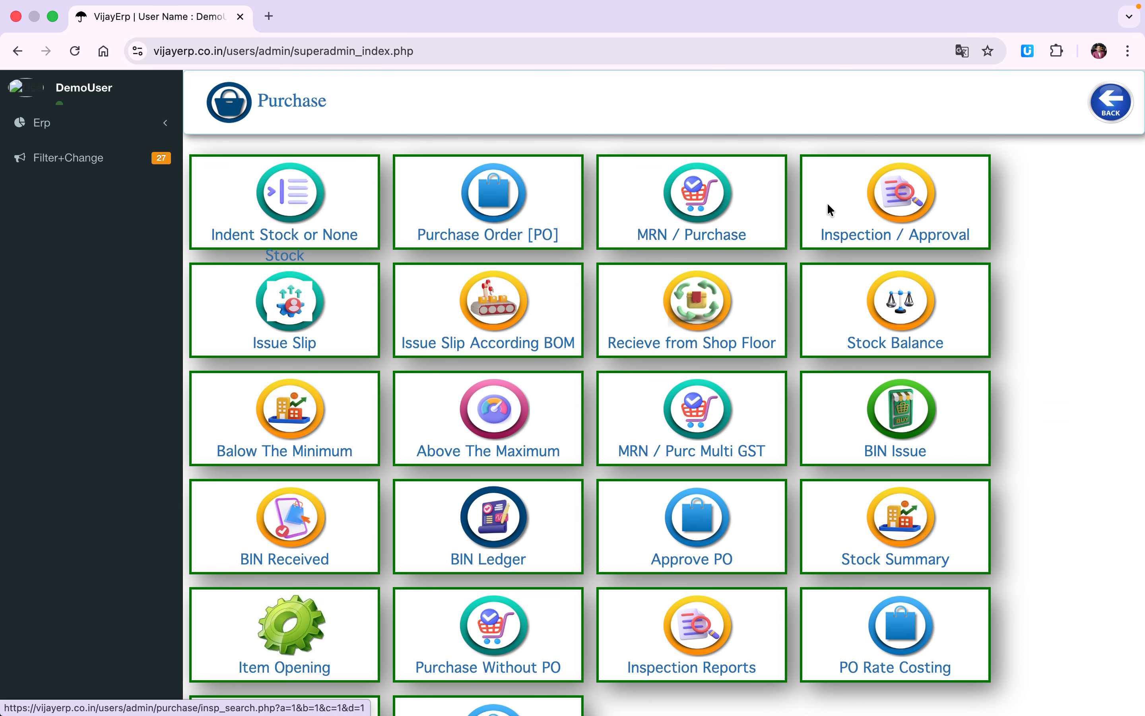
pyautogui.click(889, 198)
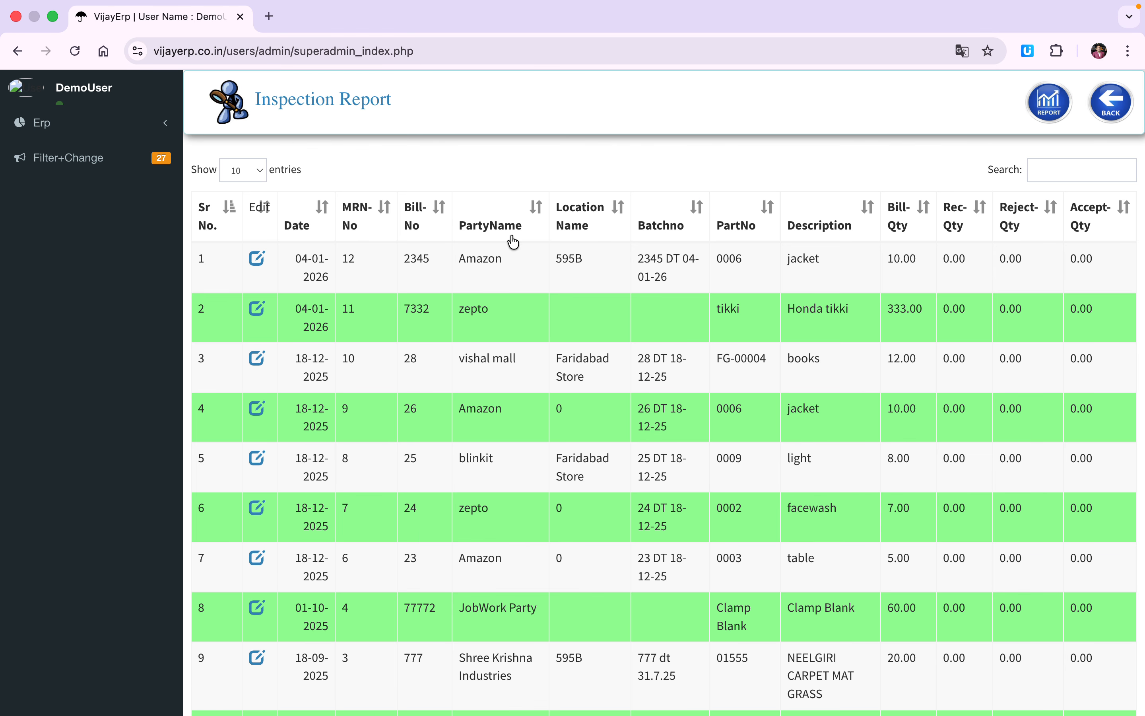
pyautogui.click(256, 259)
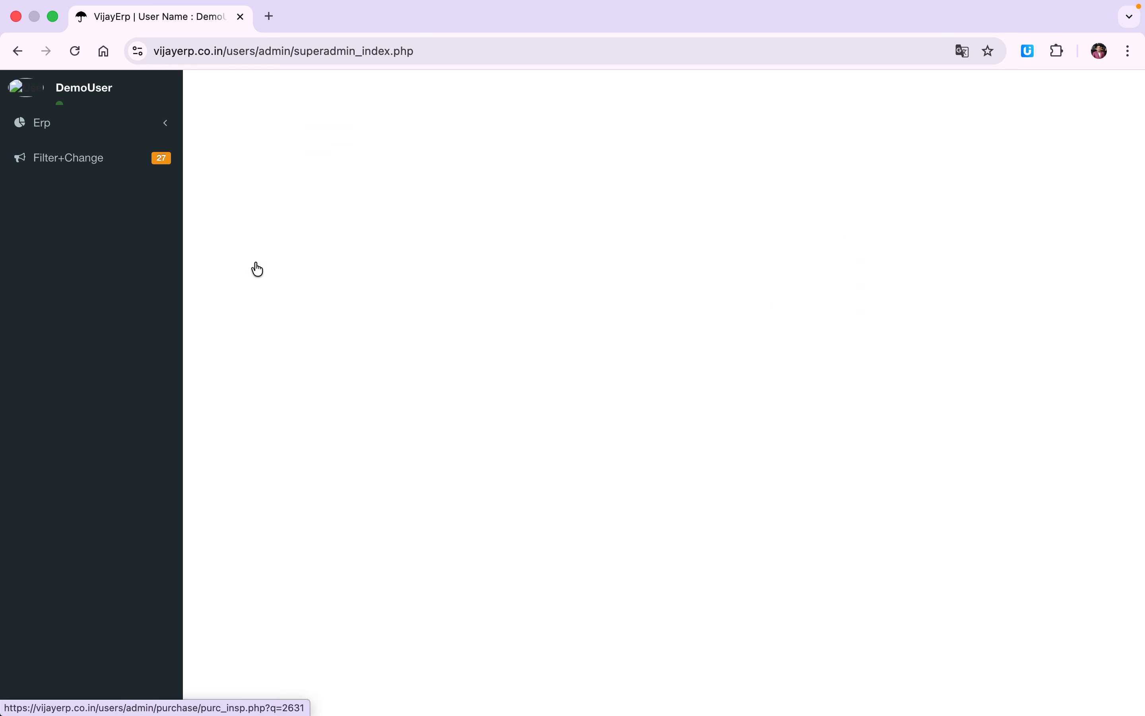
pyautogui.click(528, 210)
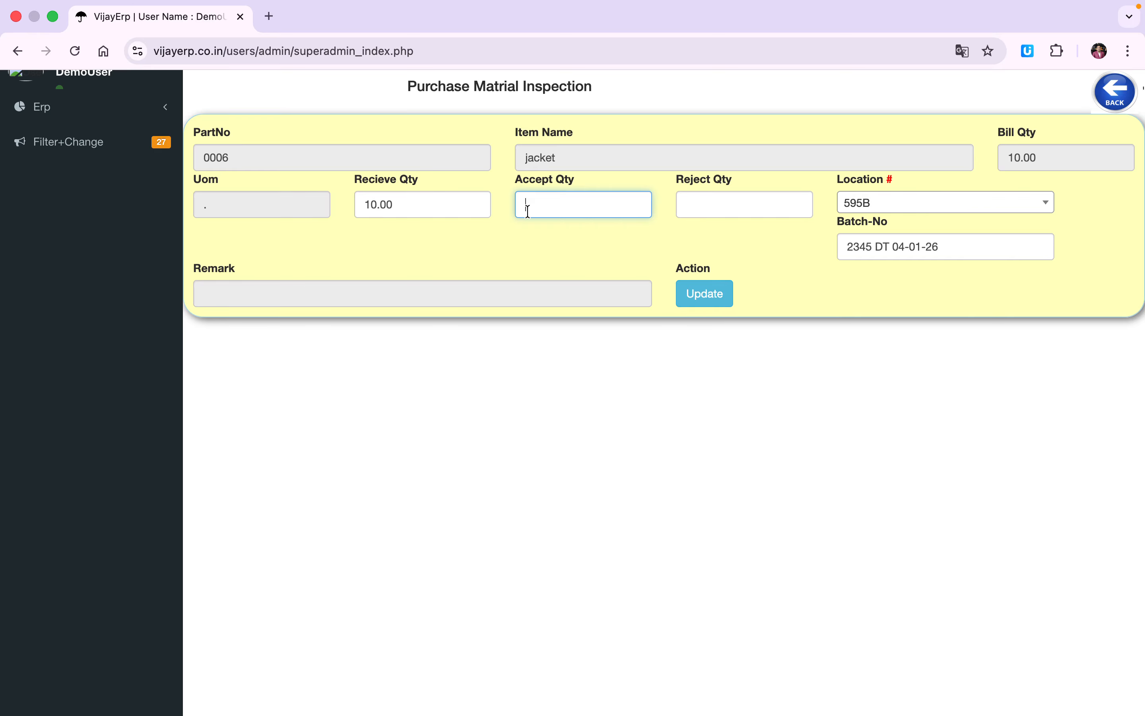
pyautogui.write('10')
pyautogui.press('Tab')
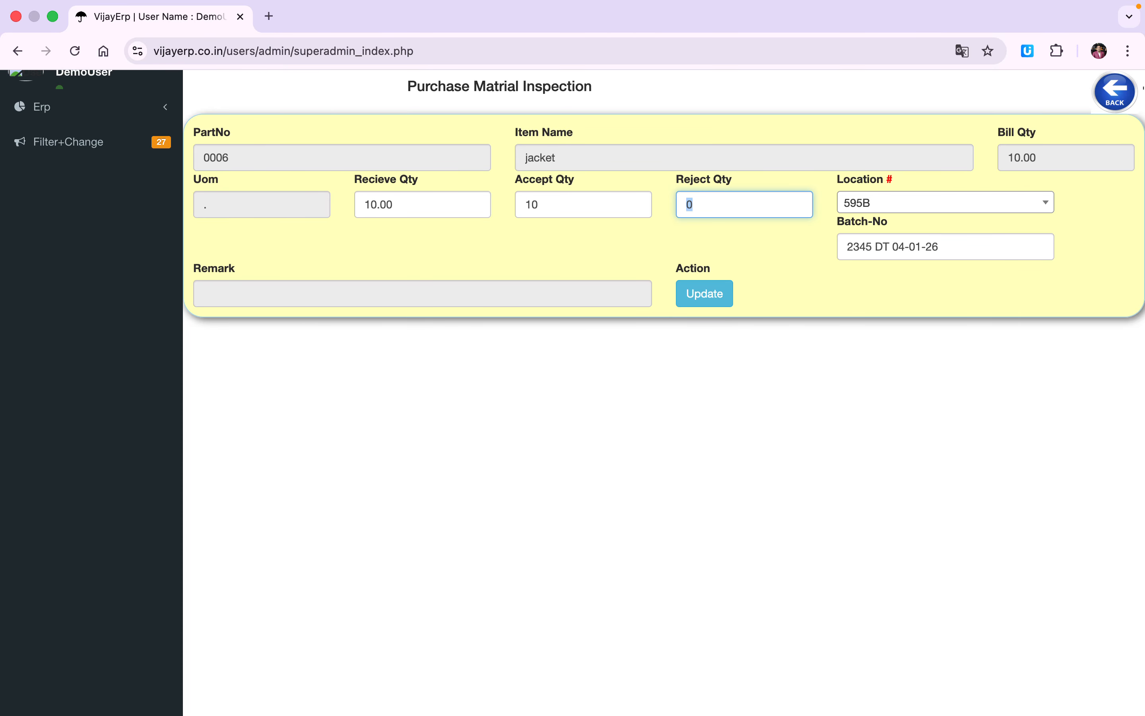
pyautogui.click(717, 294)
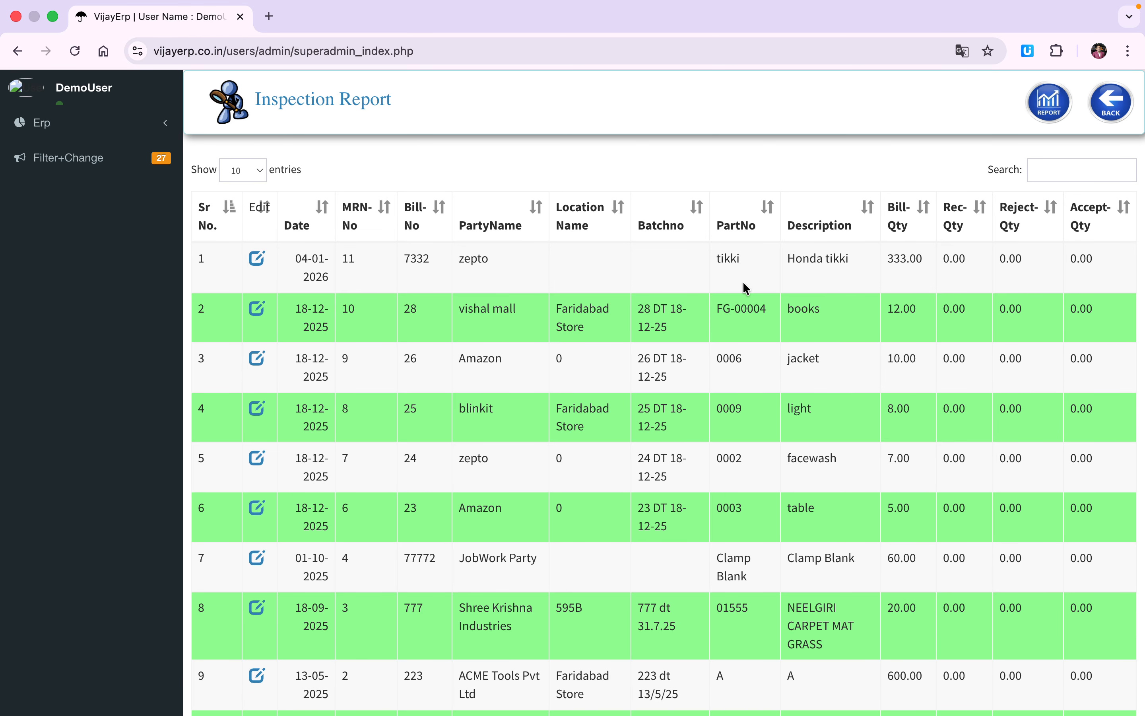
# Review the done and pending inspection reports for 28/12/2024 to 04/01/2026, and check the available party name filter options
pyautogui.click(1047, 105)
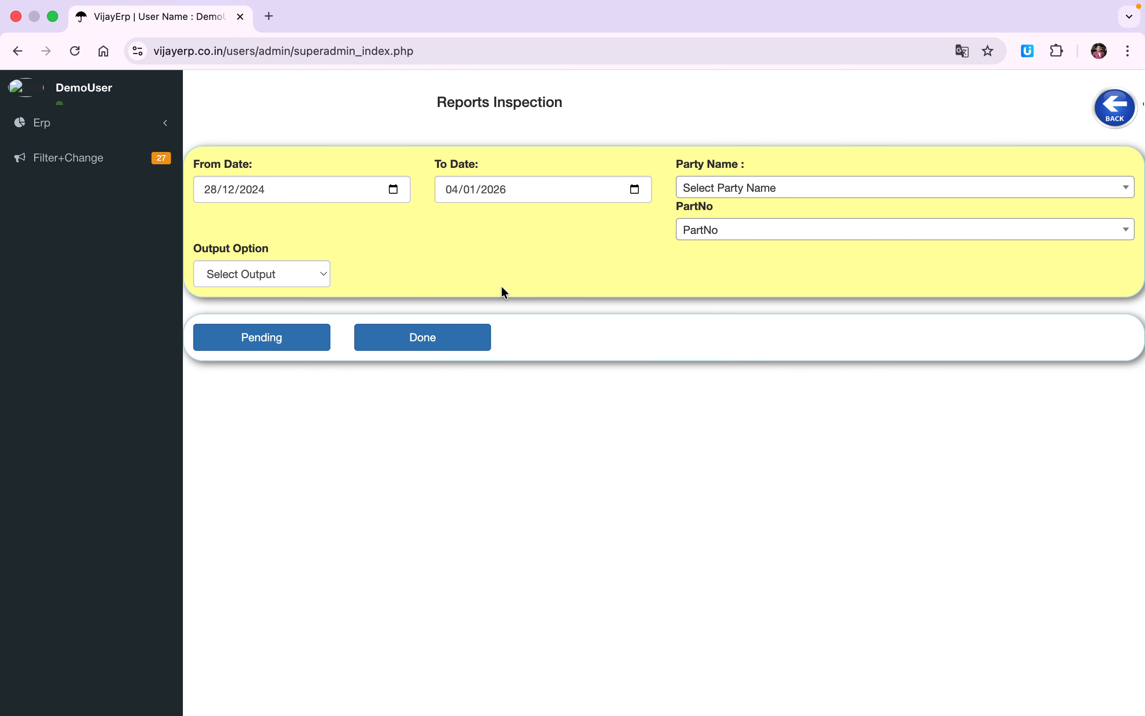
pyautogui.click(400, 344)
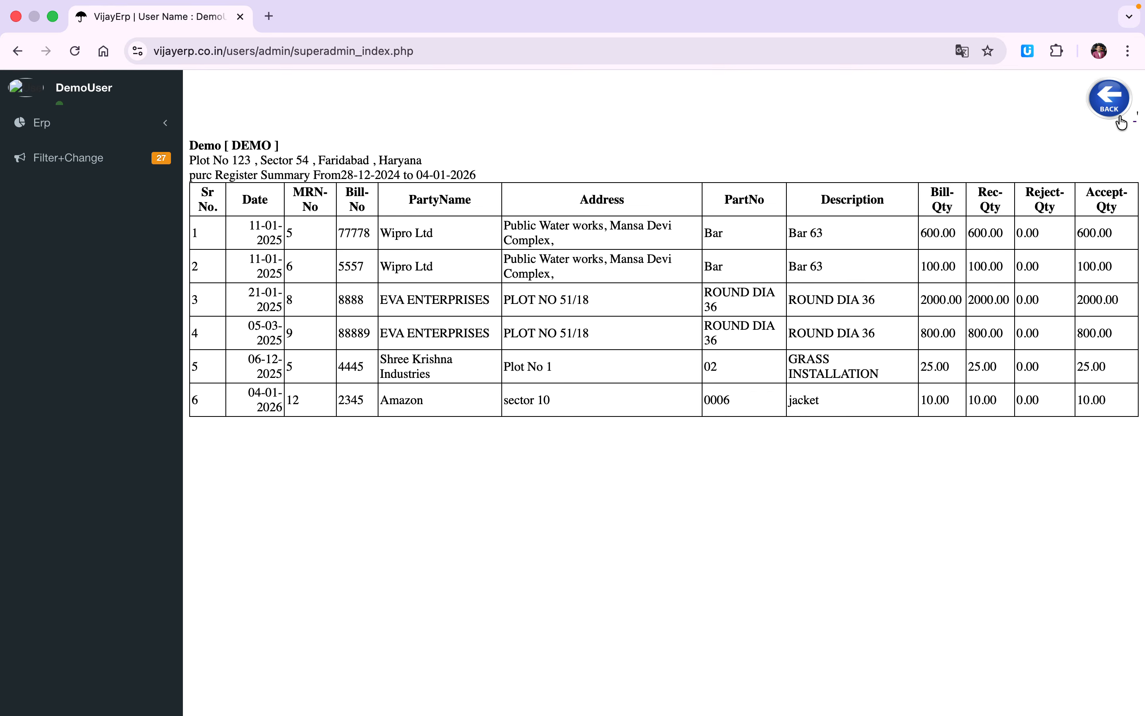
pyautogui.click(1108, 100)
pyautogui.click(246, 334)
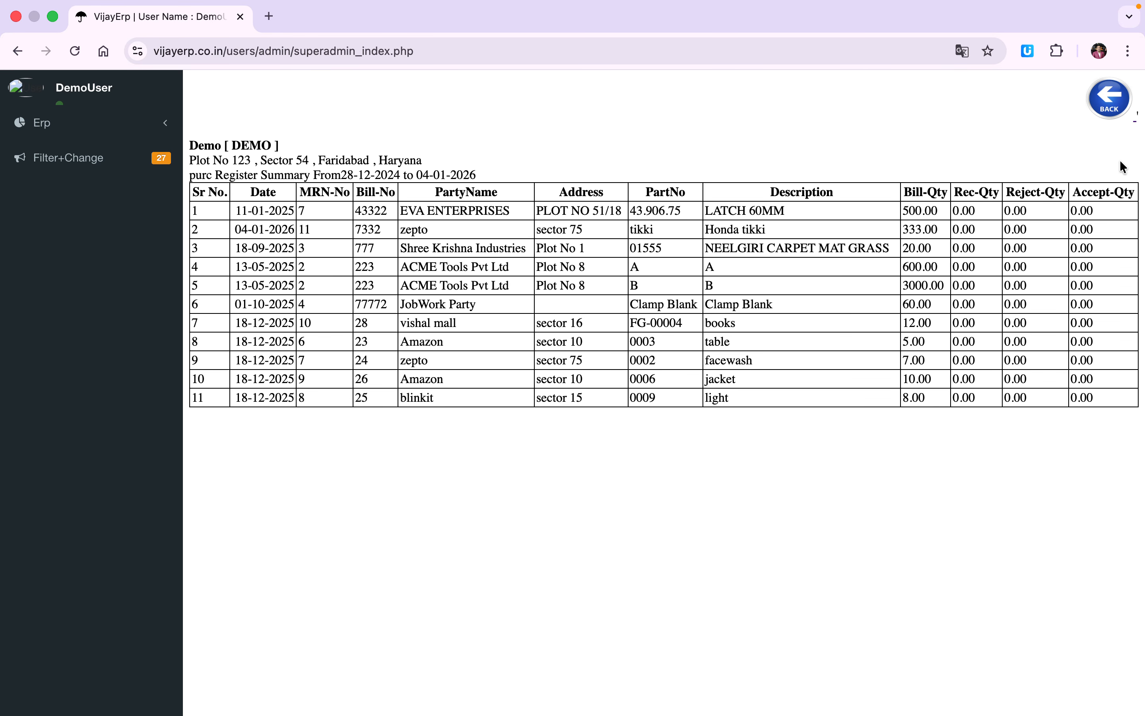
pyautogui.click(1111, 104)
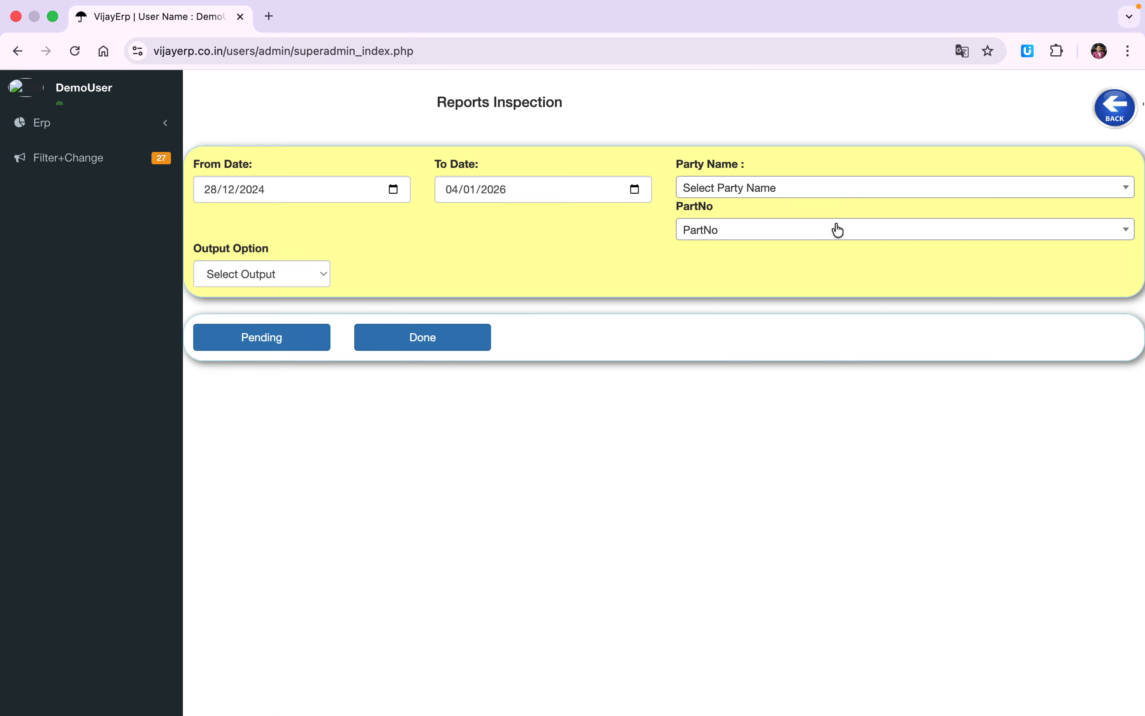
pyautogui.click(772, 187)
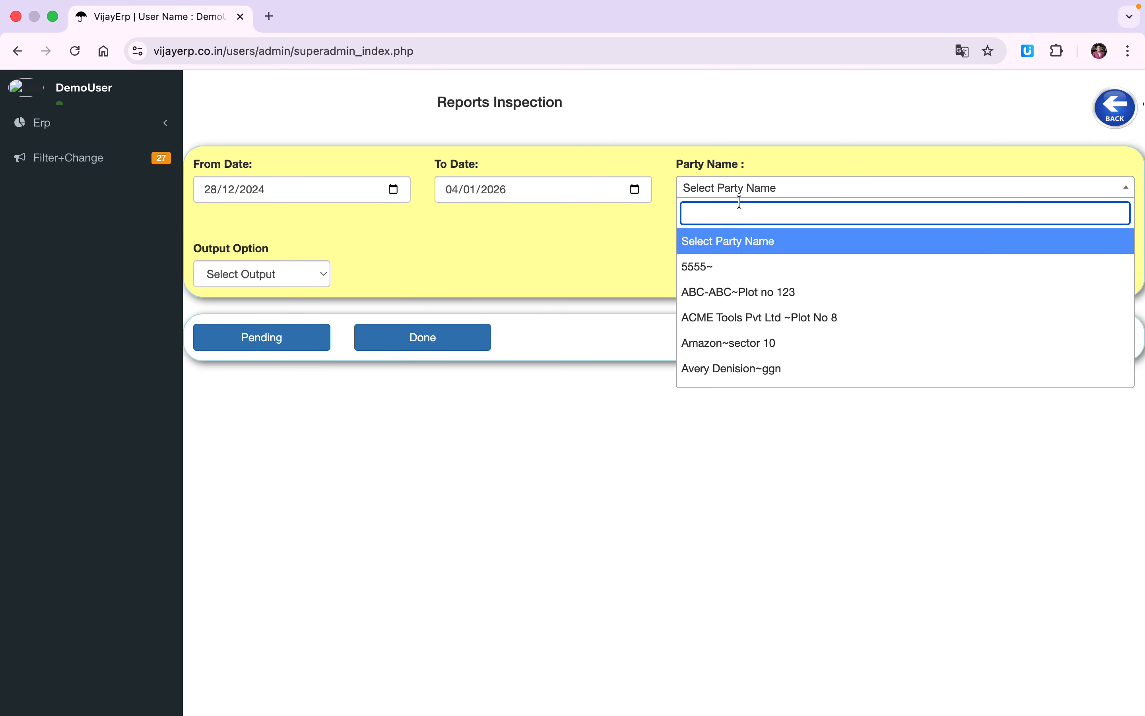
pyautogui.click(665, 245)
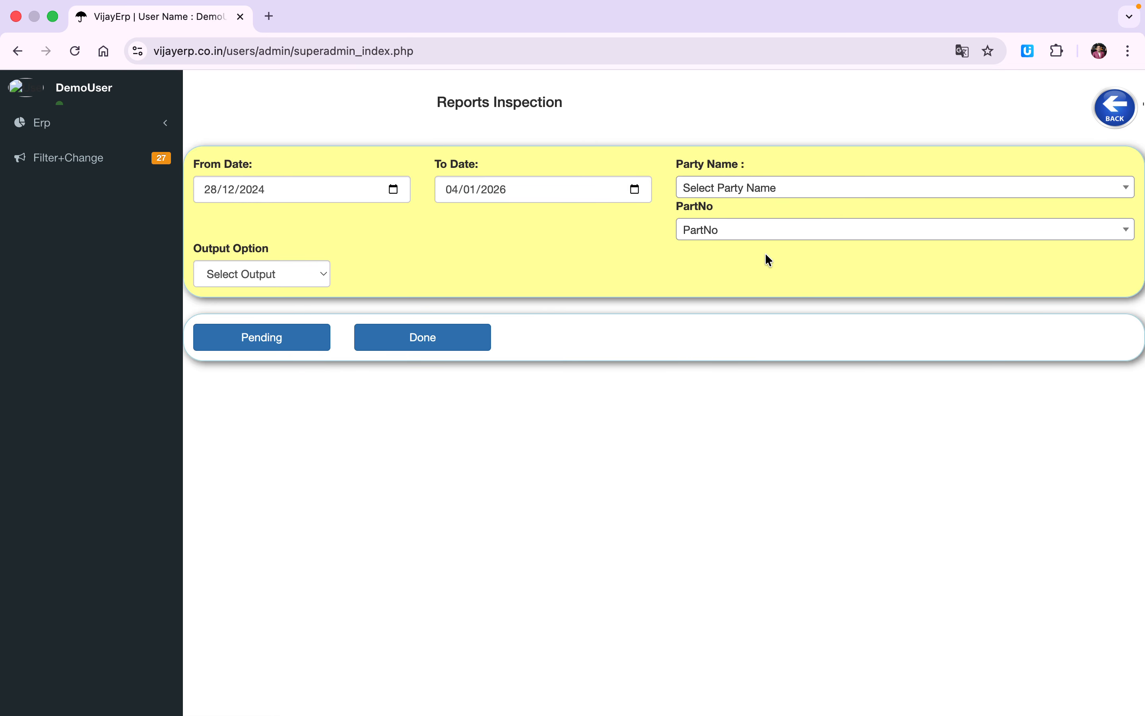
pyautogui.click(1115, 111)
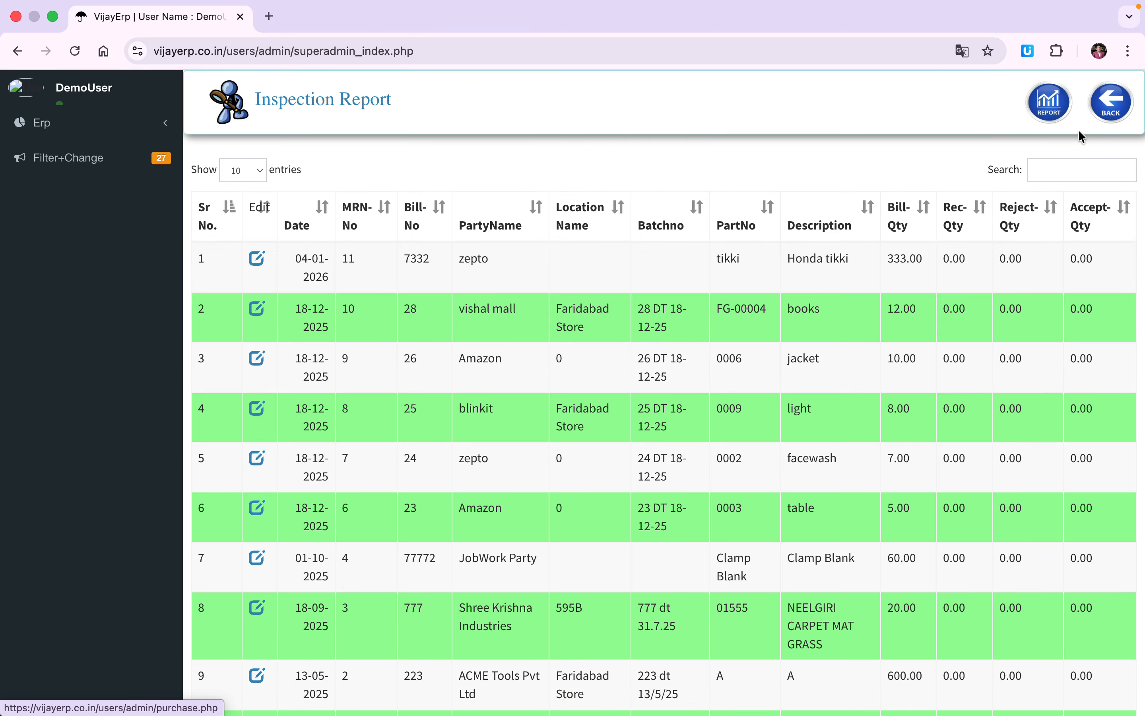
# Start a new issue slip for the first listed employee with machine CNC 2 and manual slip number 55
pyautogui.click(1100, 100)
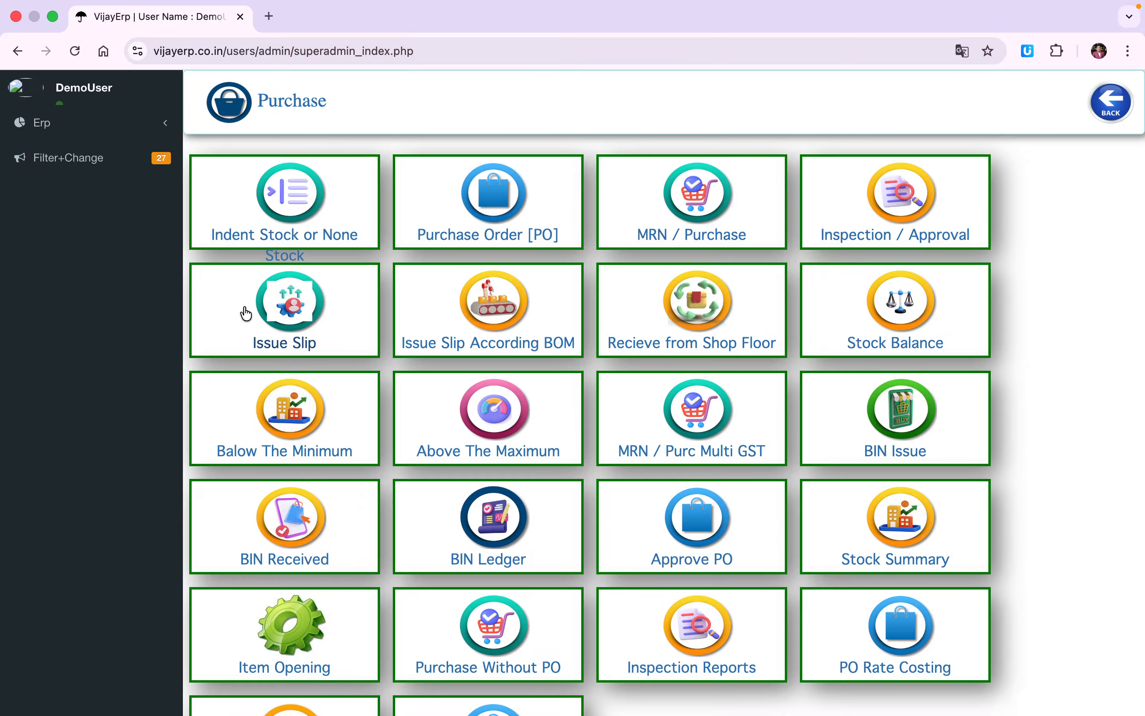
pyautogui.click(293, 308)
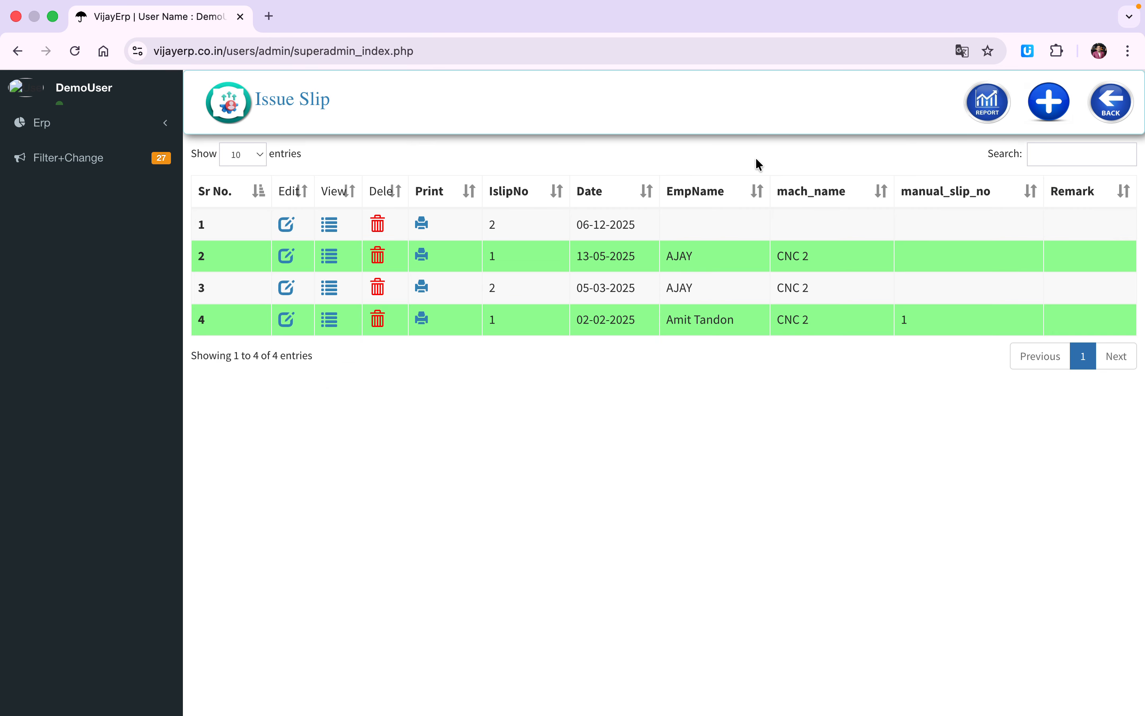
pyautogui.click(1043, 119)
pyautogui.click(551, 195)
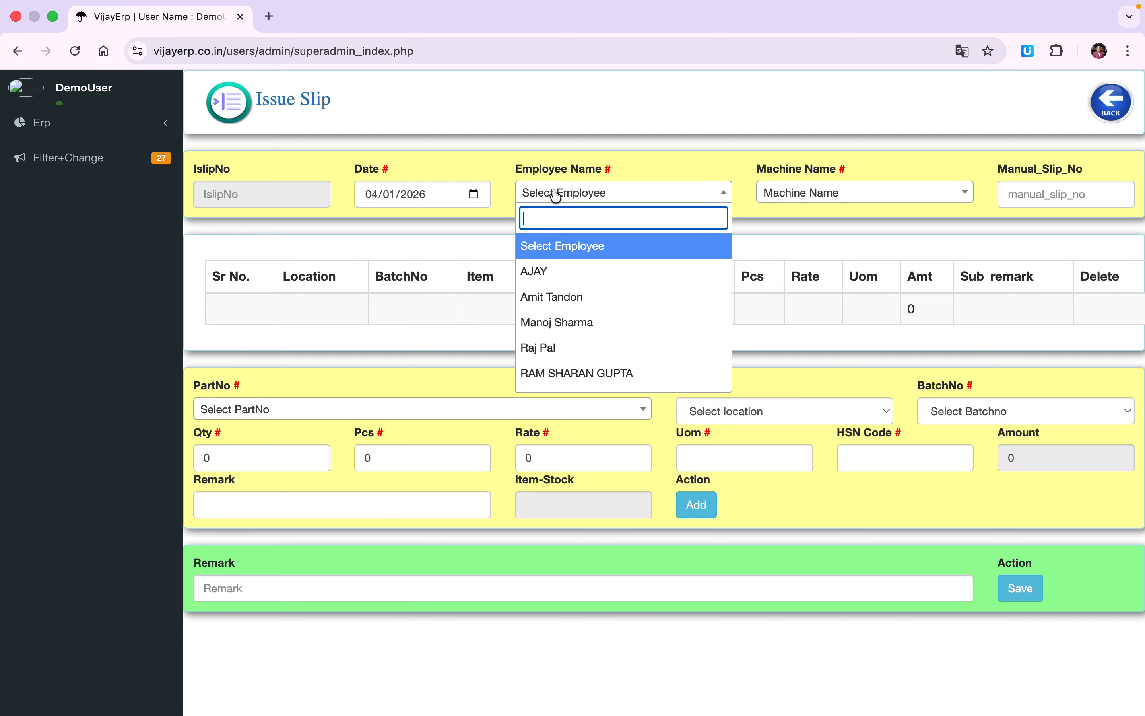
pyautogui.click(542, 270)
pyautogui.click(803, 193)
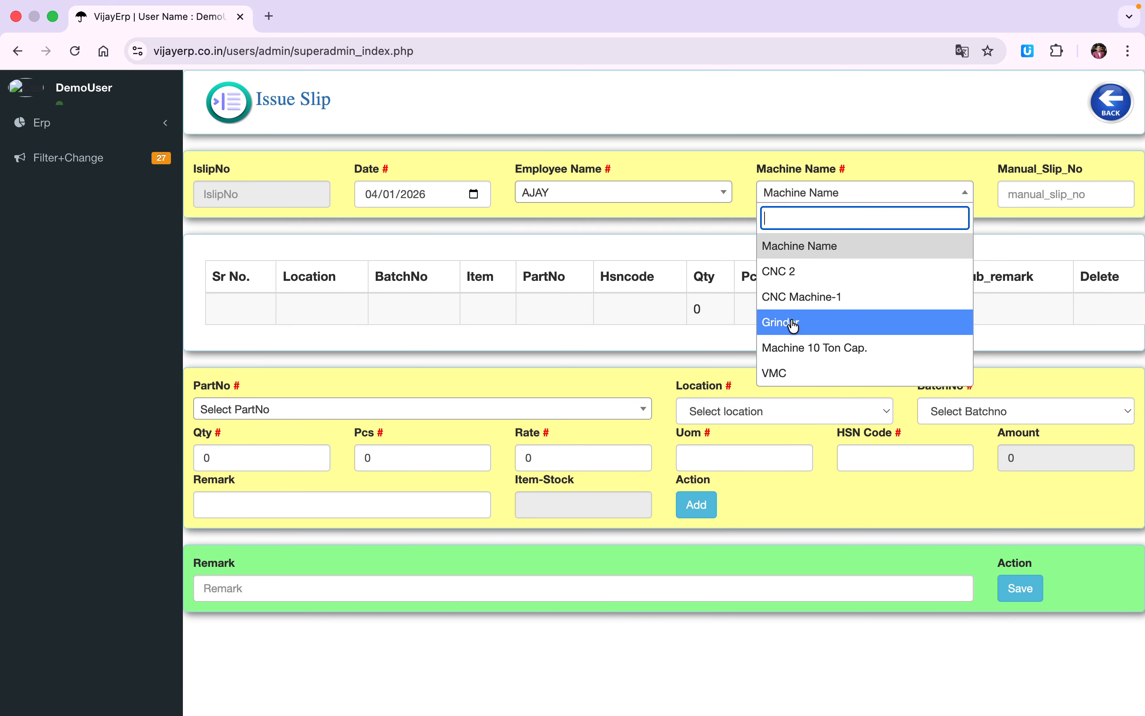
pyautogui.click(786, 271)
pyautogui.click(1046, 198)
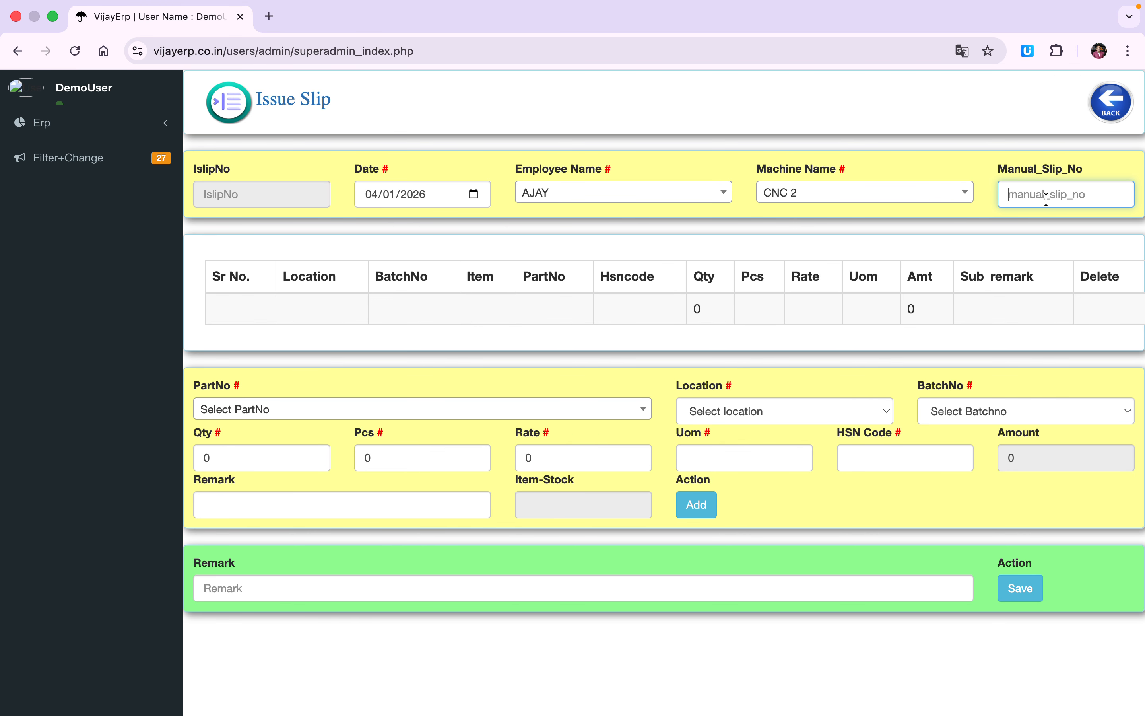
pyautogui.write('55')
pyautogui.press('Tab')
# Choose part 0002~facewash as the item for the issue slip line
pyautogui.scroll(-5, 945, 172)
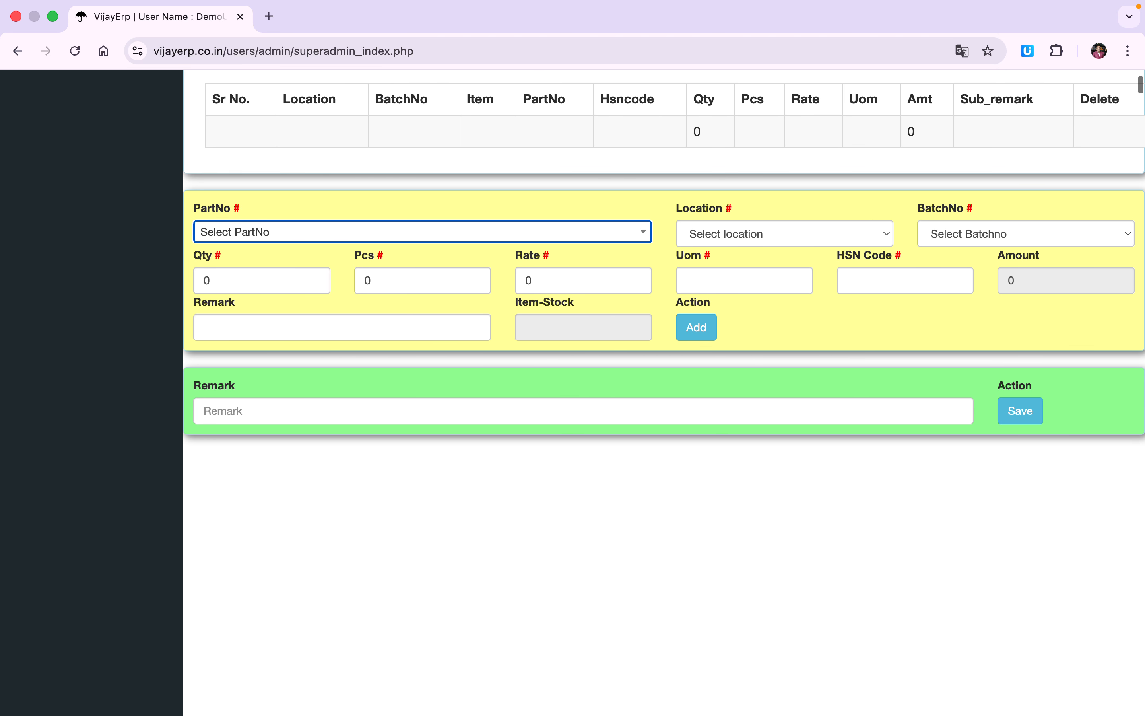
pyautogui.click(473, 234)
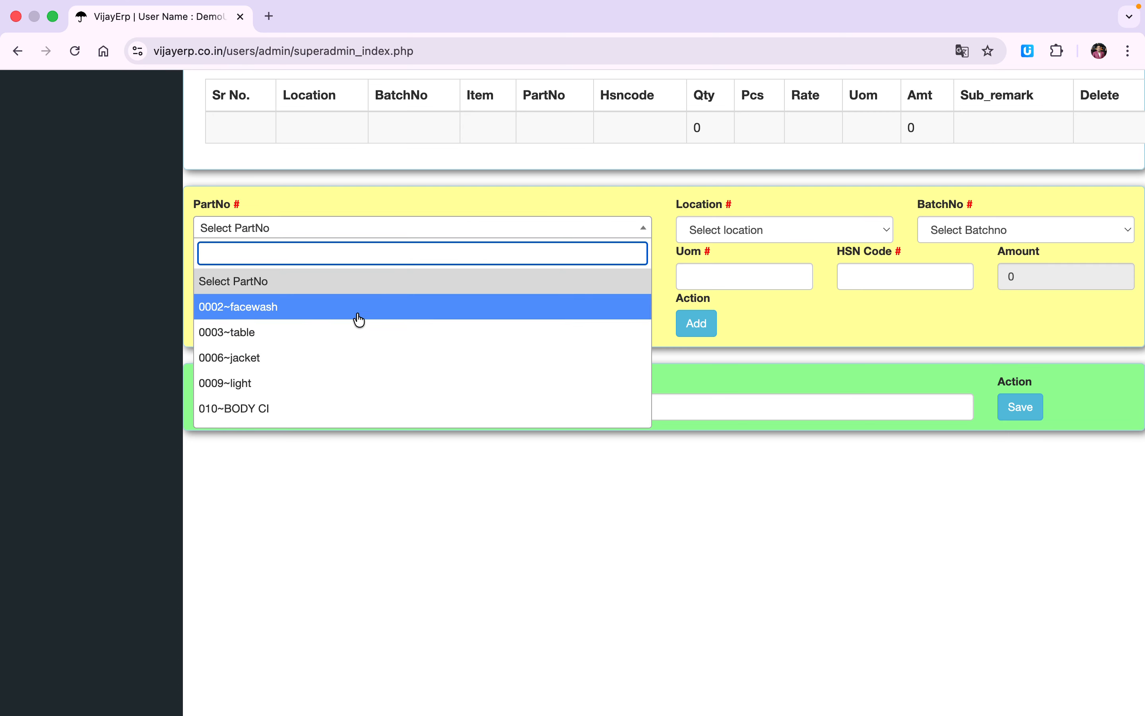
pyautogui.click(340, 314)
# Try to issue the facewash from Faridabad Store~Qty~600.00 using the ~Qty~600.00 batch
pyautogui.click(760, 229)
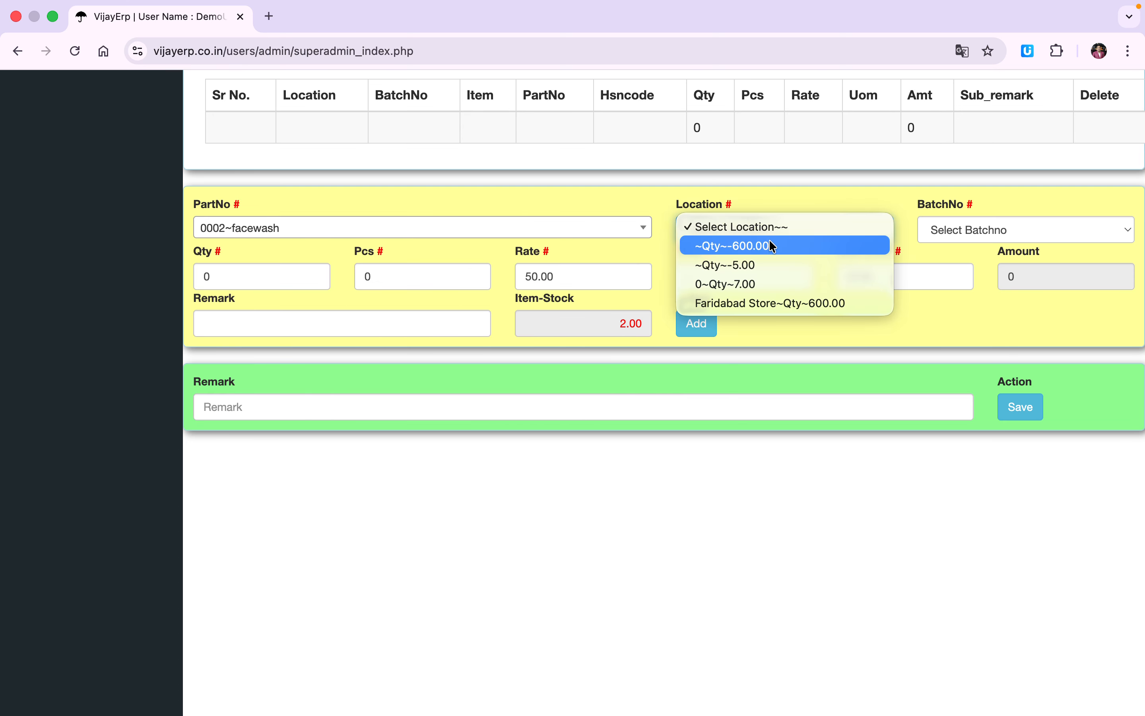
pyautogui.click(799, 305)
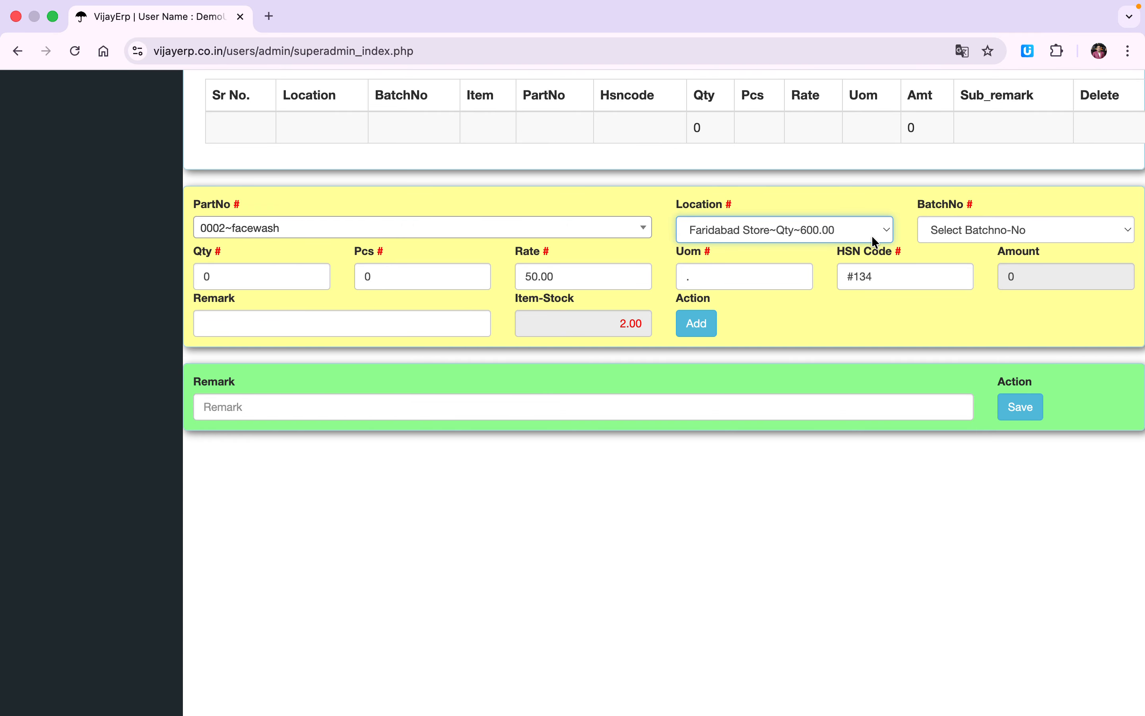
pyautogui.click(967, 234)
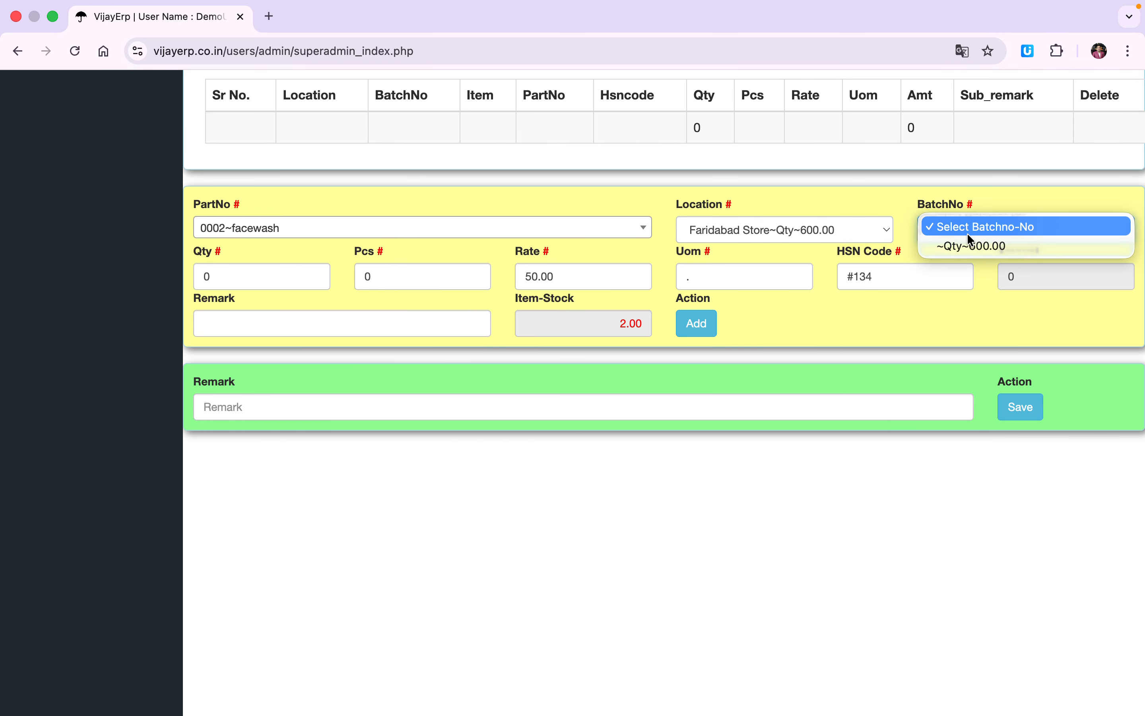
pyautogui.click(990, 247)
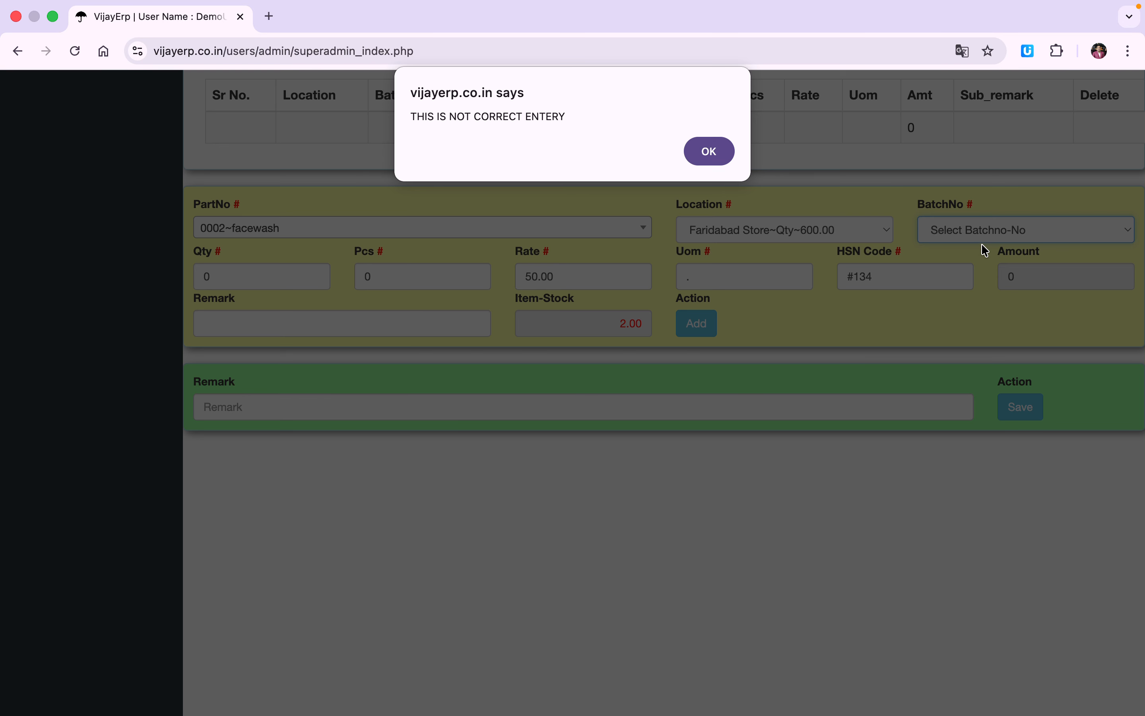
pyautogui.click(708, 152)
# Set the facewash line's location to 0~Qty~7.00 and its batch to 24 DT 18-12-25~Qty~7.00
pyautogui.click(750, 231)
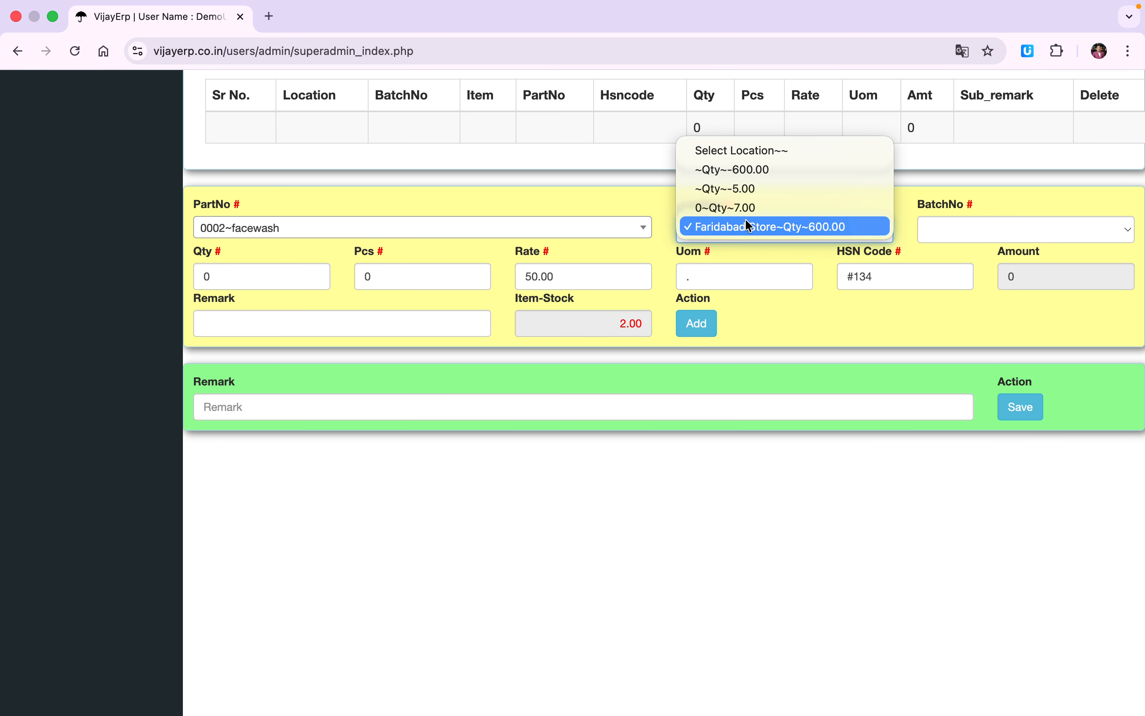
pyautogui.click(740, 208)
pyautogui.click(1006, 231)
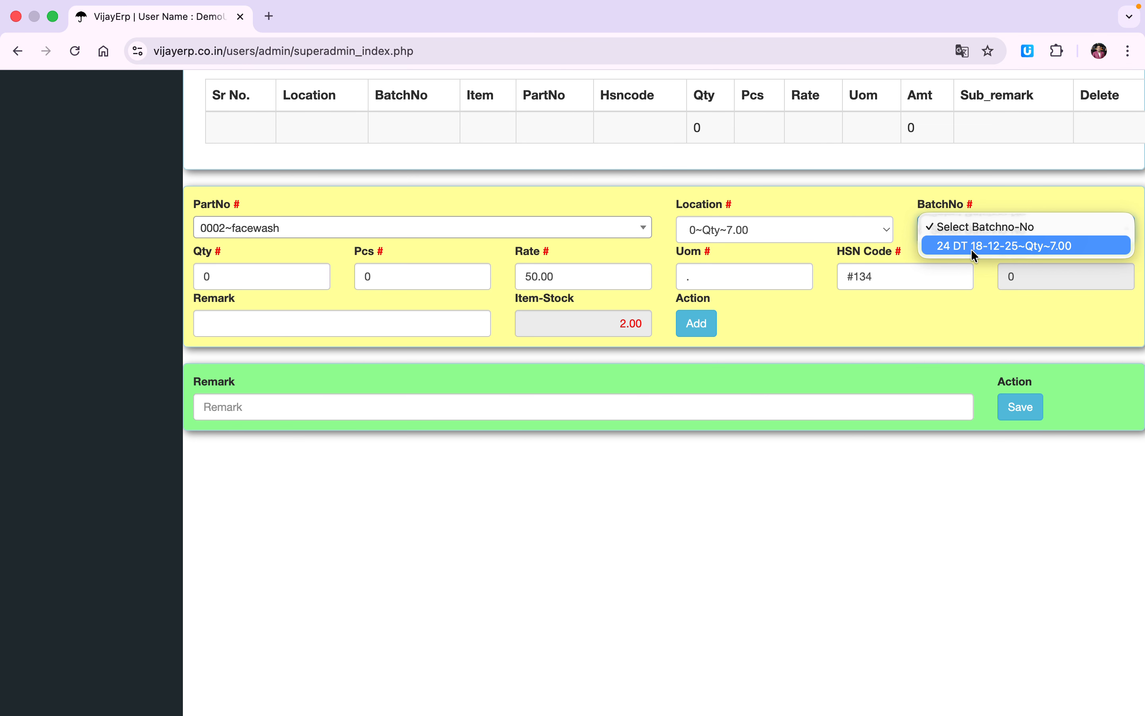
pyautogui.click(1039, 245)
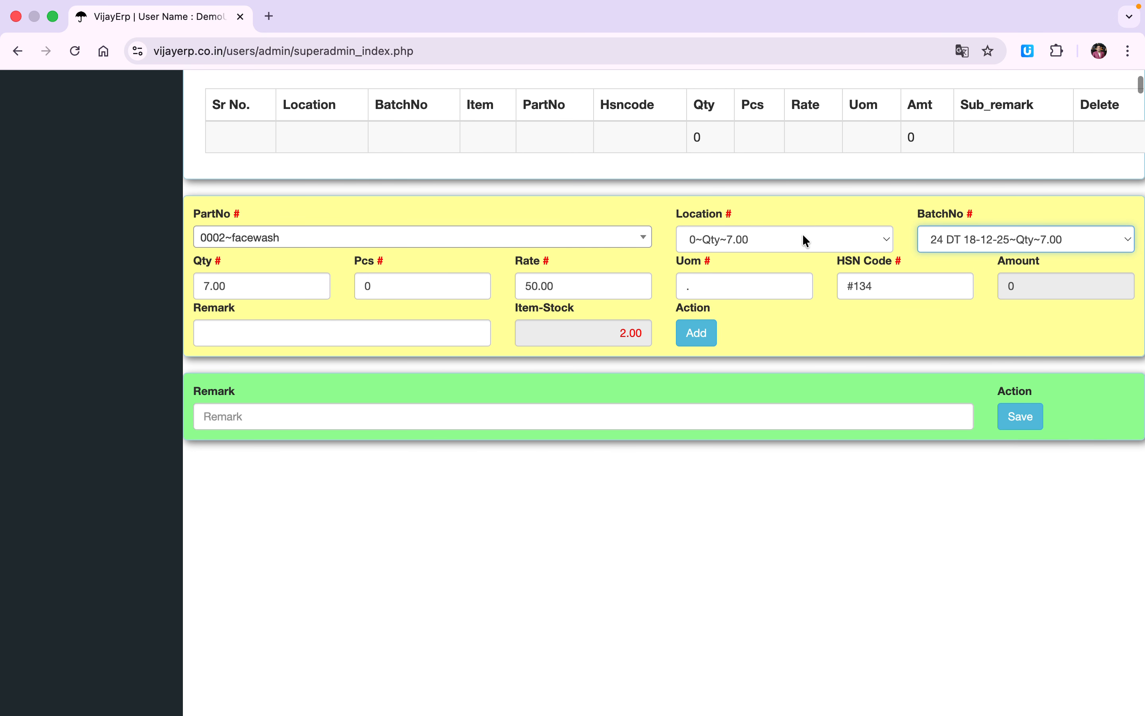
# Change the issue slip line's item to part 0006~jacket
pyautogui.click(803, 235)
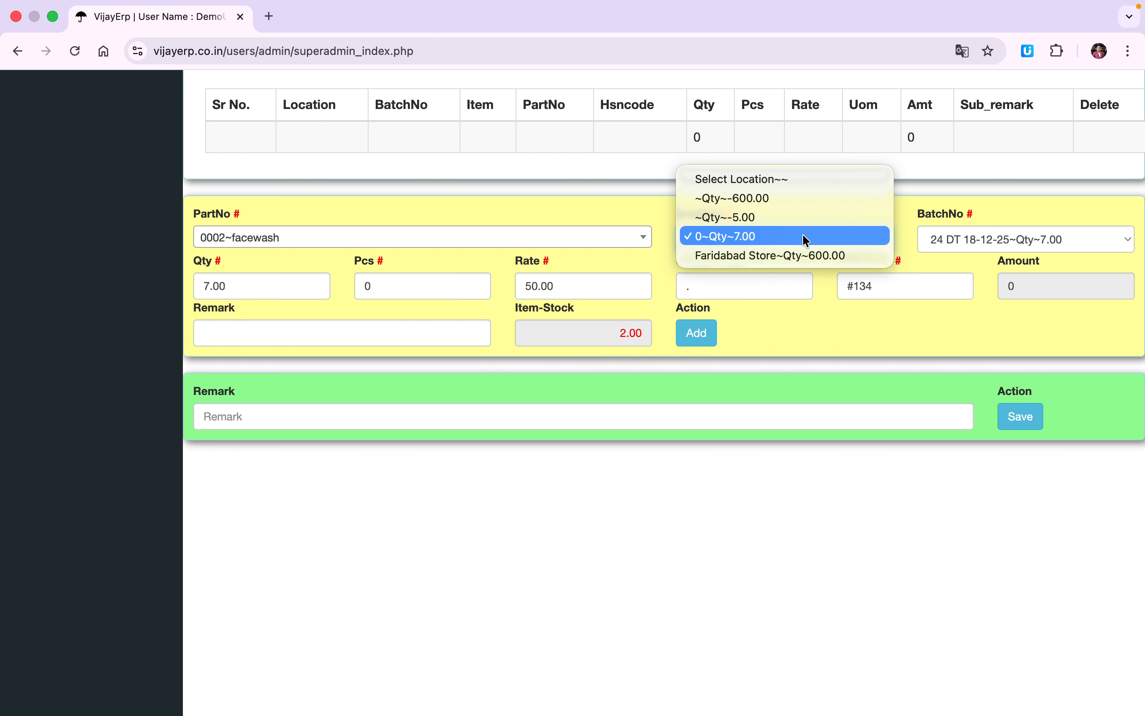
pyautogui.click(542, 240)
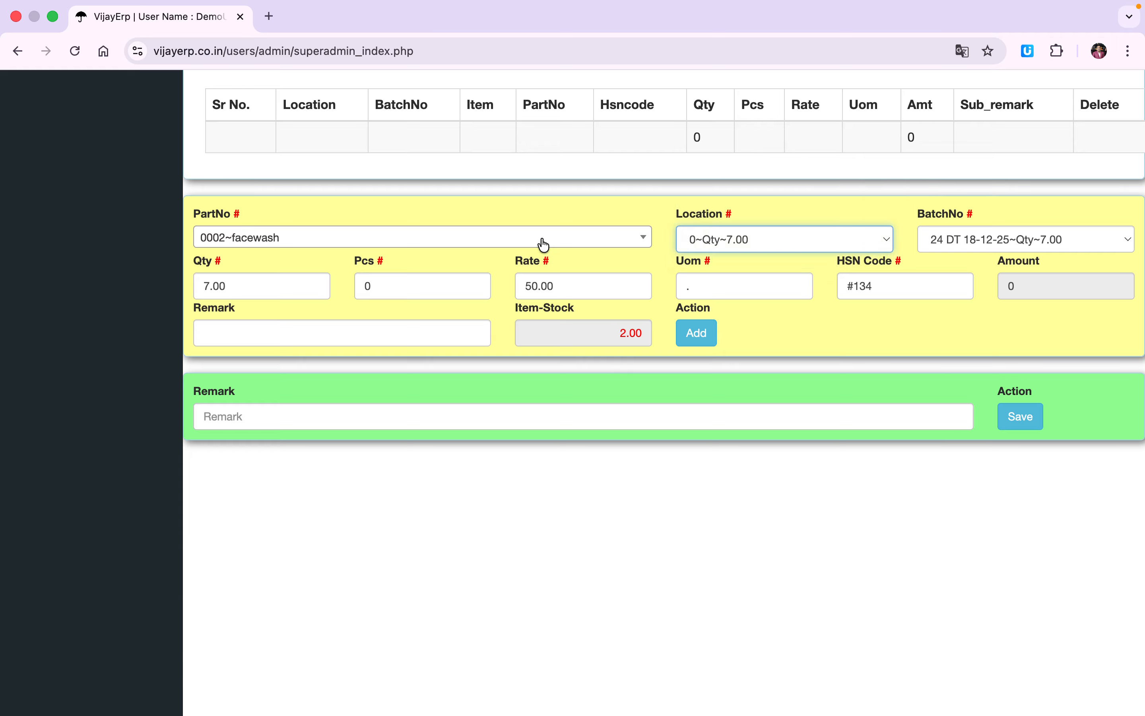
pyautogui.scroll(5, 543, 243)
pyautogui.scroll(-5, 543, 242)
pyautogui.click(474, 232)
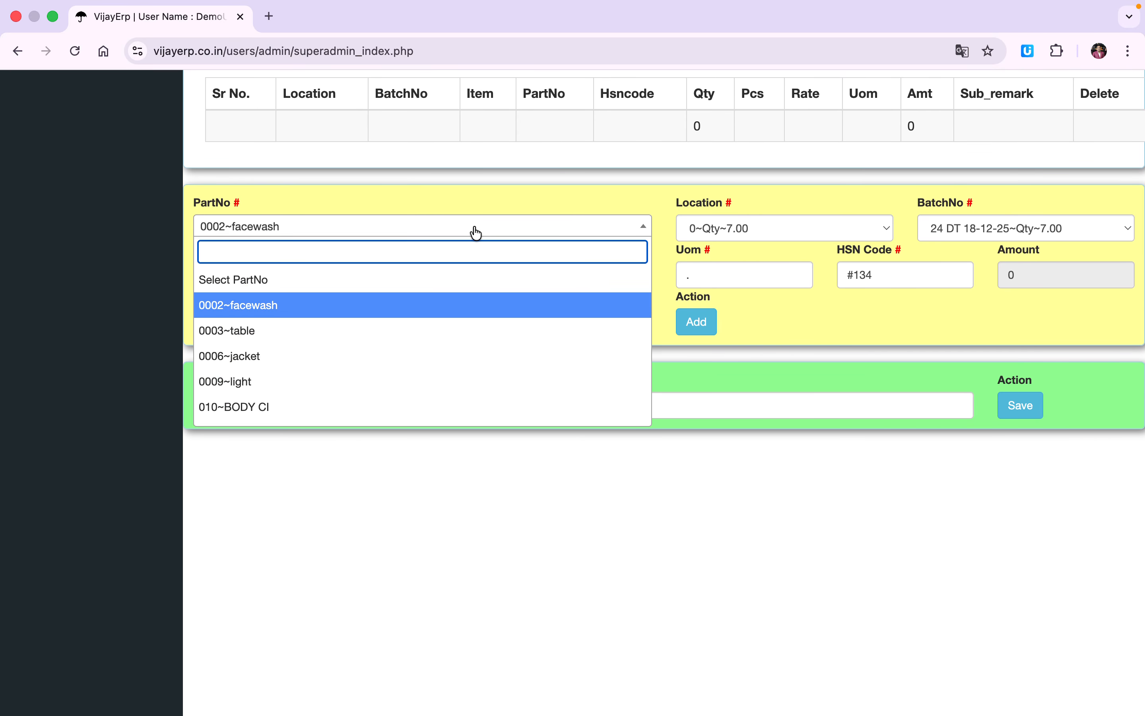
pyautogui.write('jacket')
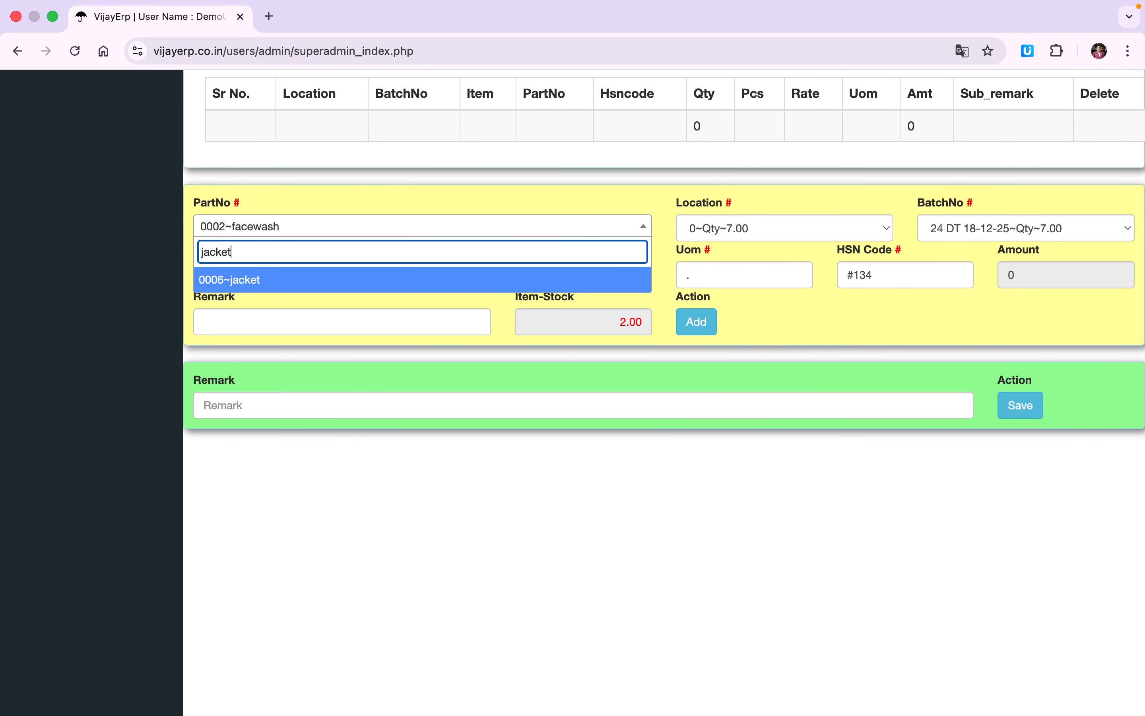
pyautogui.click(345, 283)
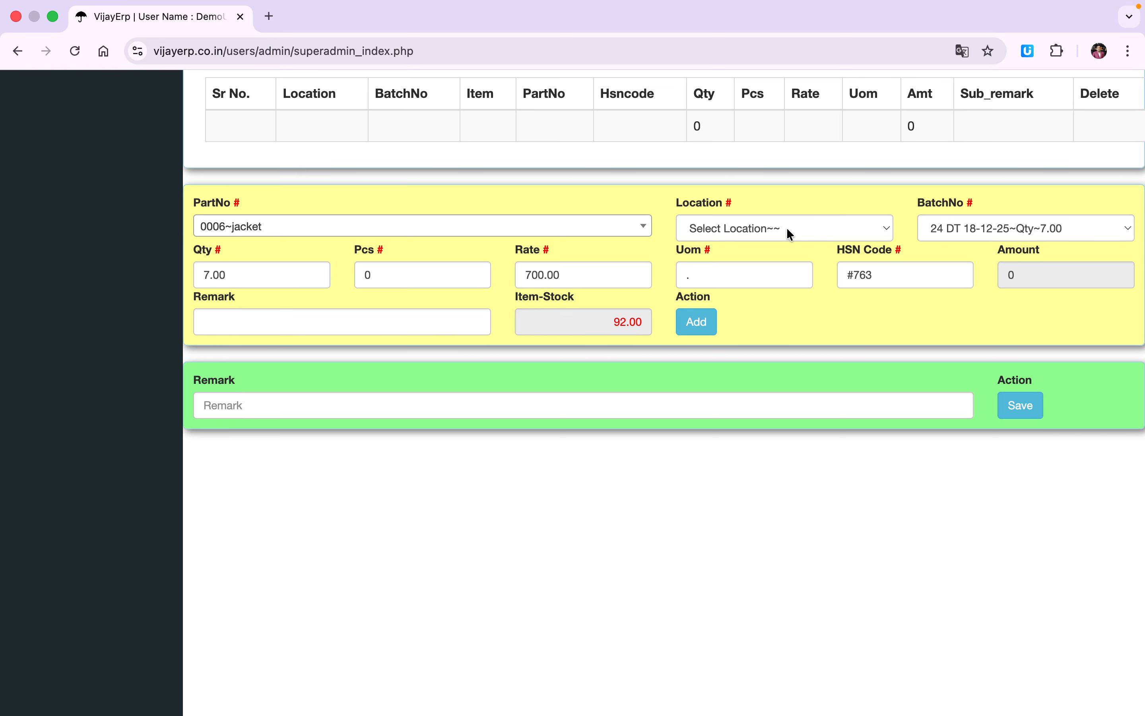
# Set the jacket line's location to 595B~Qty~10.00 and its batch to 2345 DT 04-01-26~Qty~10.00
pyautogui.click(811, 234)
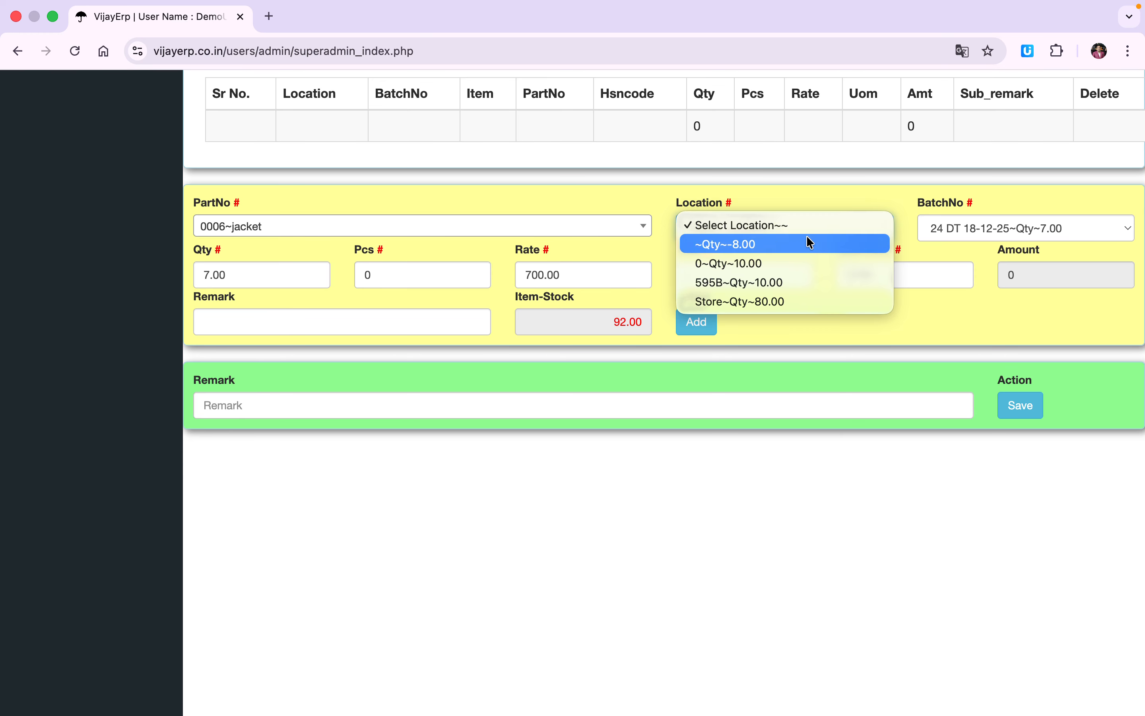
pyautogui.click(763, 284)
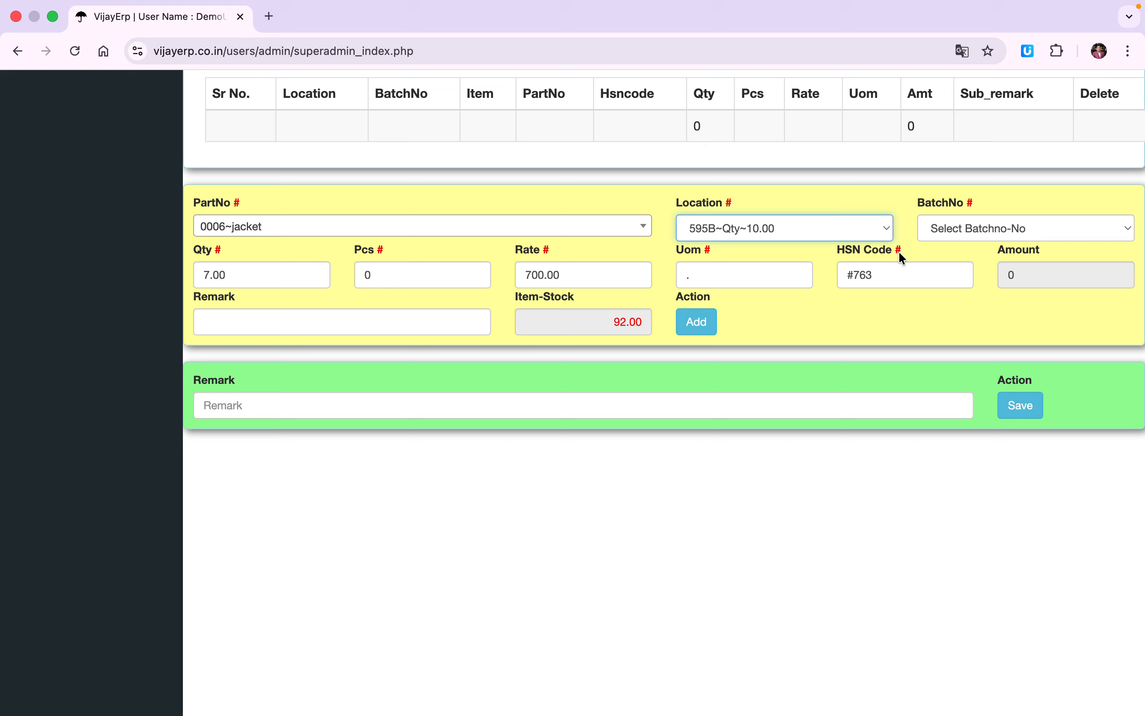
pyautogui.click(980, 226)
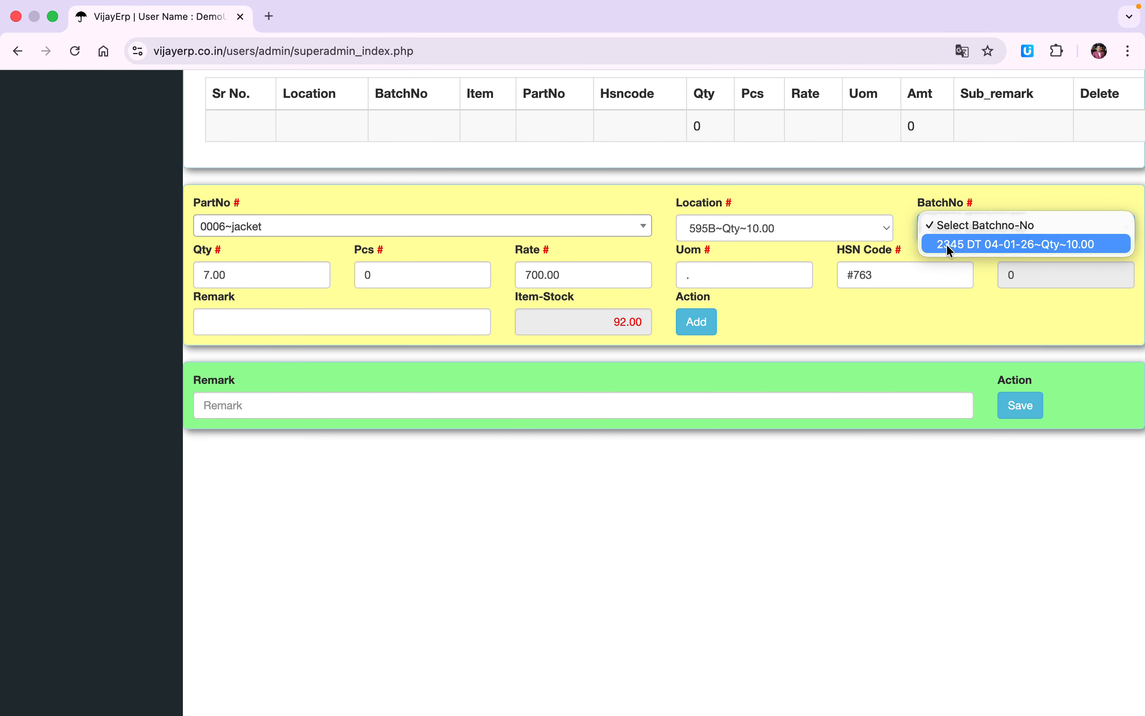
pyautogui.click(998, 246)
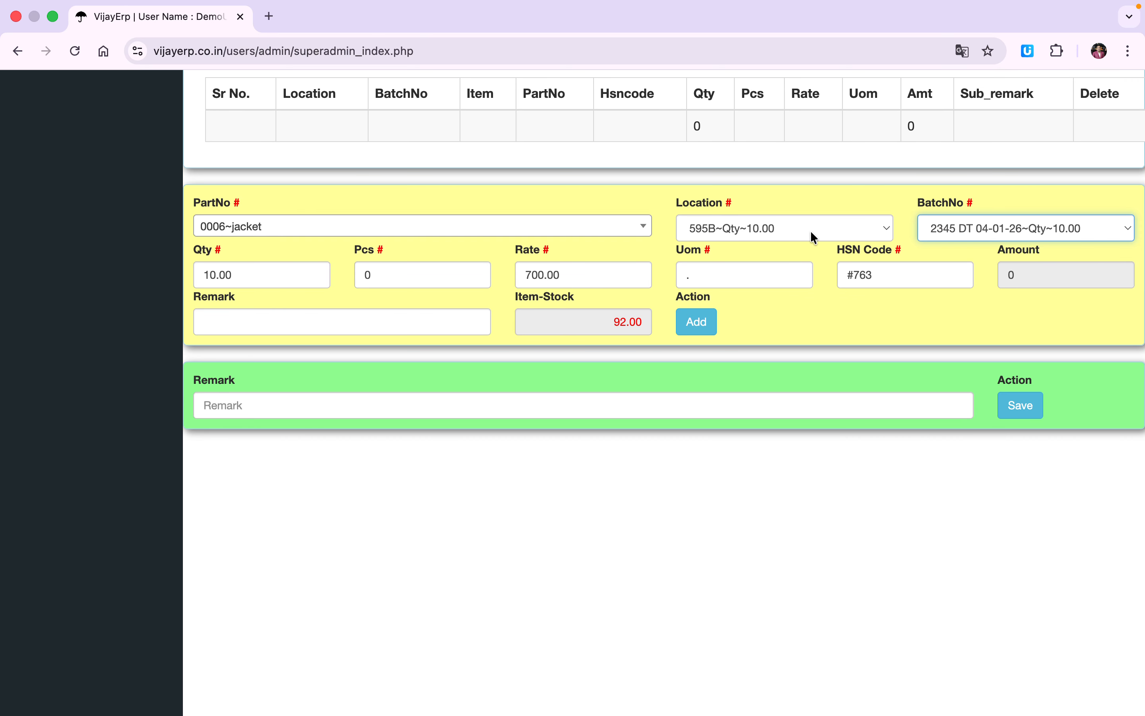
# Set the jacket's issue quantity to 3 and add the line to the issue slip
pyautogui.moveTo(269, 273); pyautogui.dragTo(132, 273)
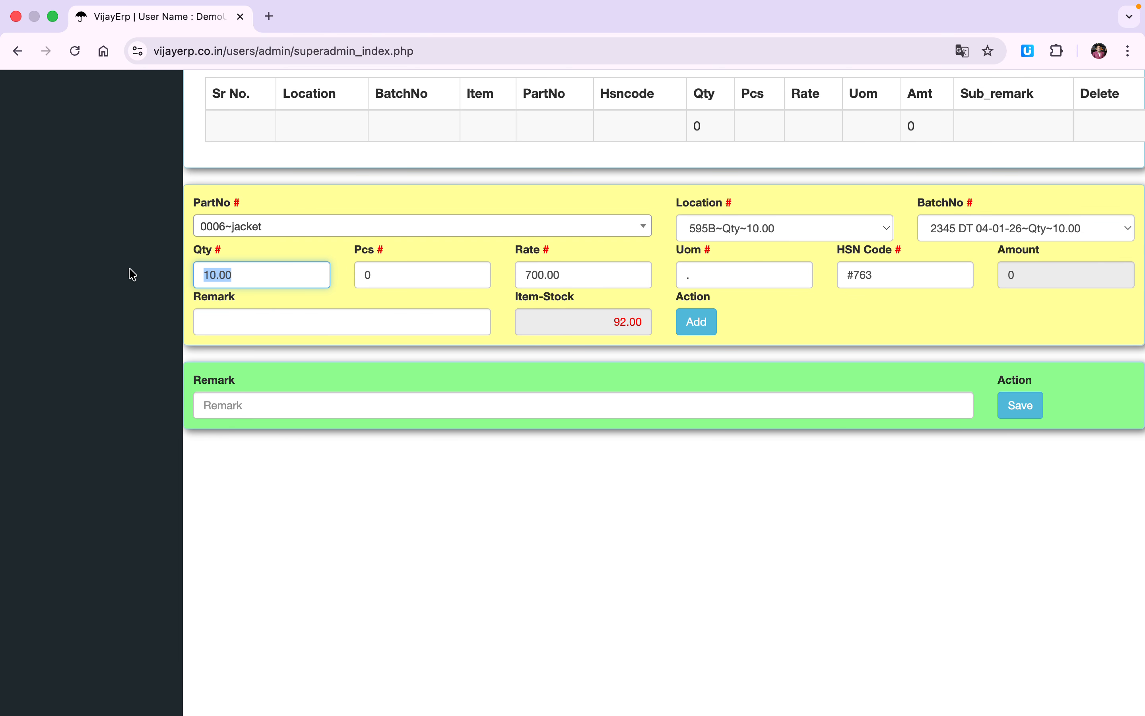
pyautogui.write('3')
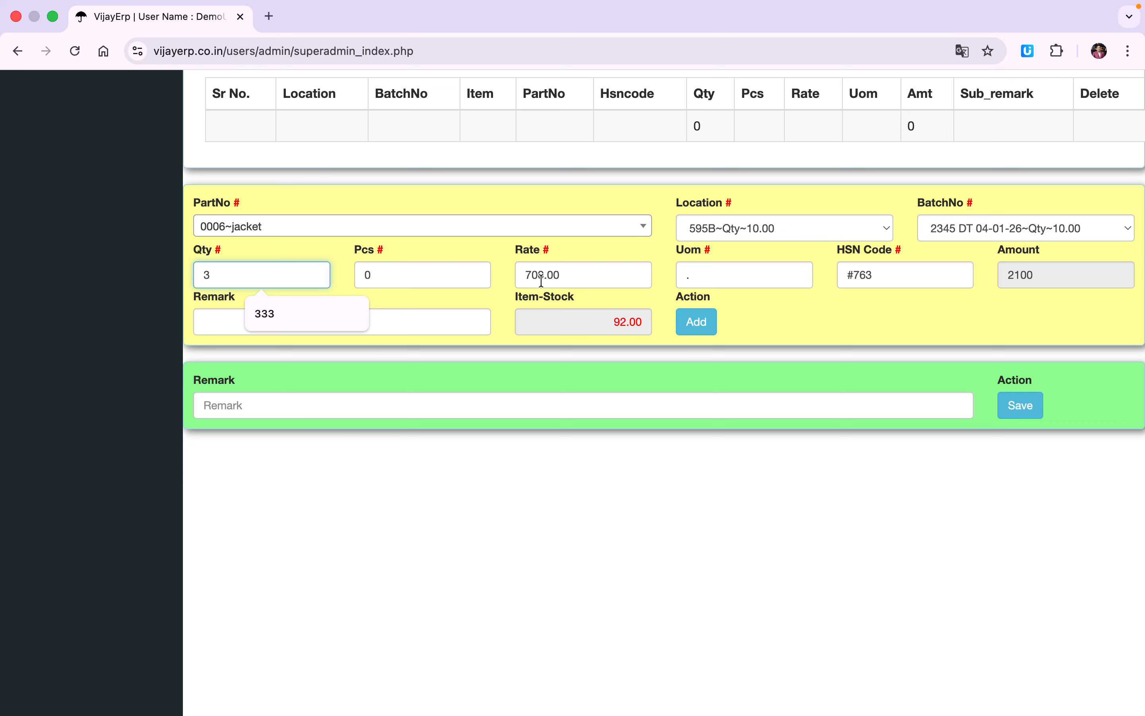
pyautogui.click(724, 271)
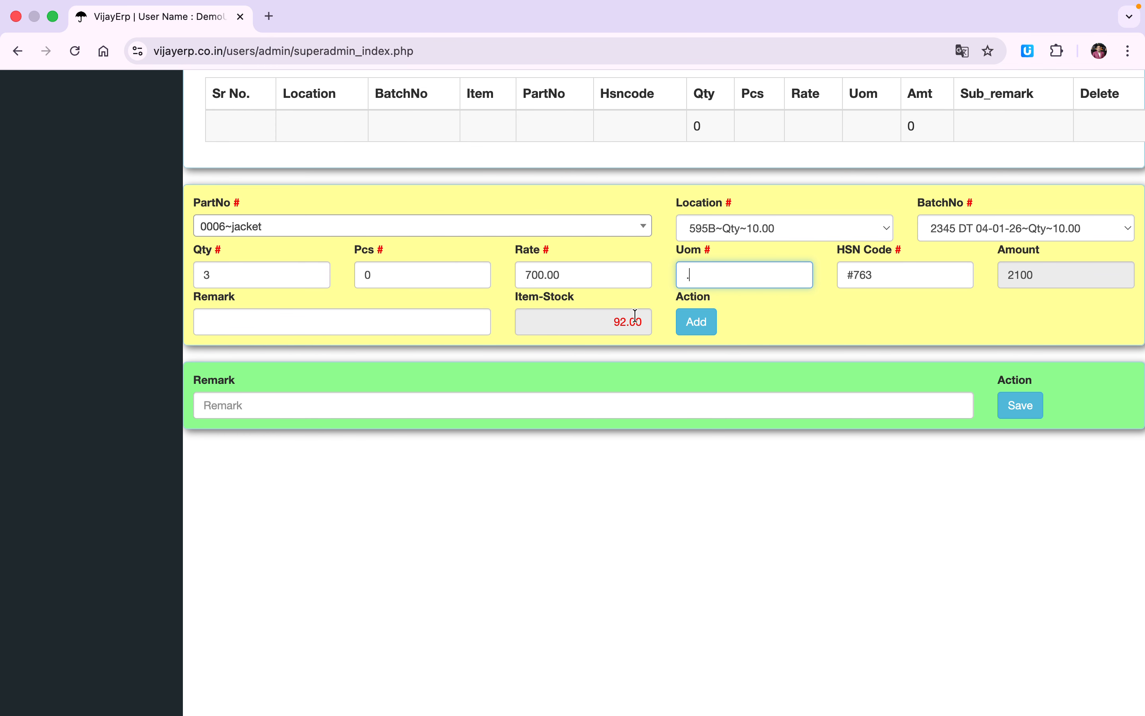
pyautogui.click(697, 323)
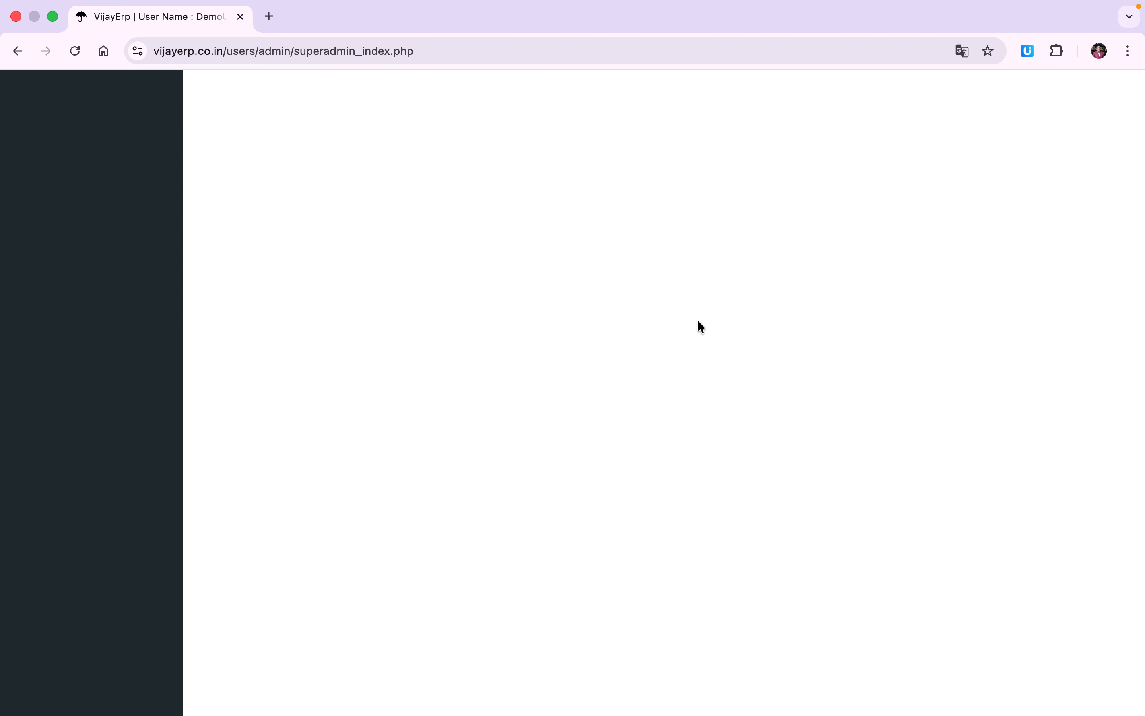
# Check the jacket's remaining stock by selecting part 0006~jacket with location 595B and batch 2345 DT 04-01-26 for another line
pyautogui.click(630, 258)
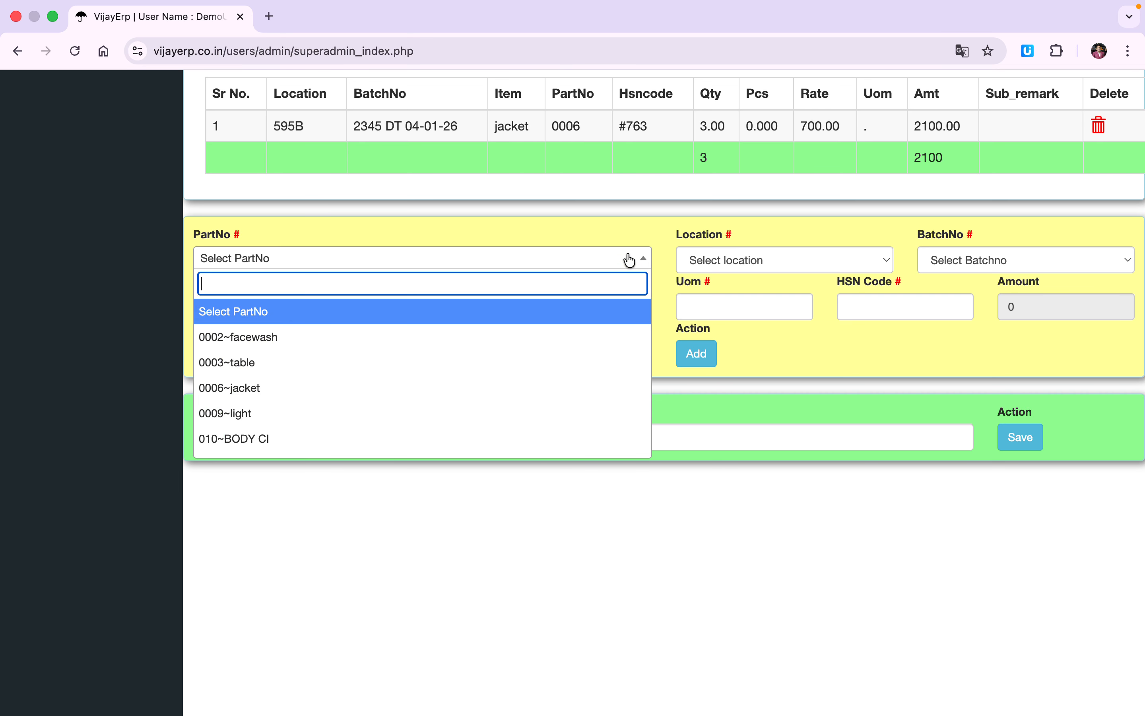
pyautogui.write('jack')
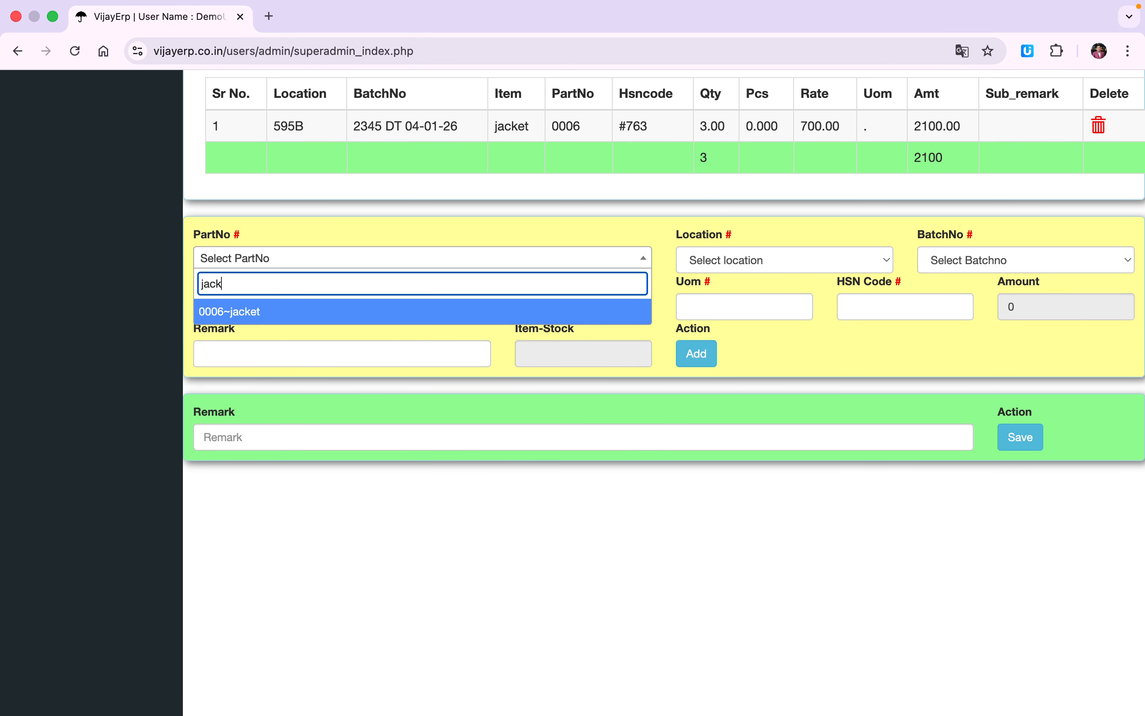
pyautogui.click(474, 310)
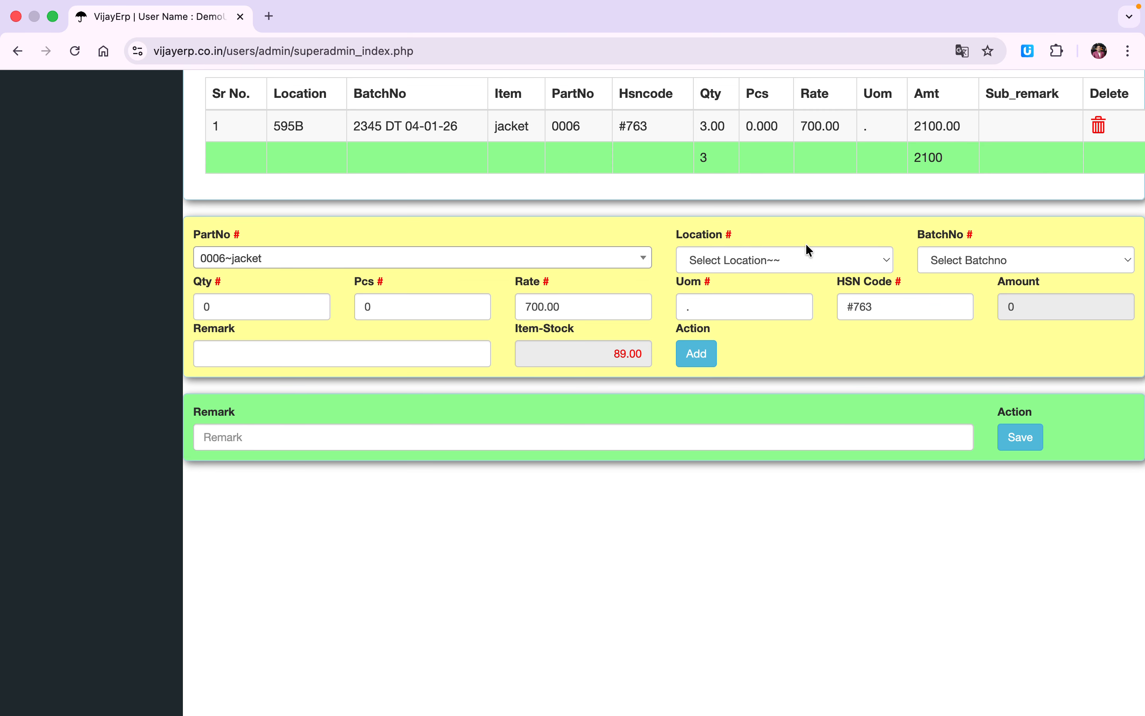
pyautogui.click(789, 249)
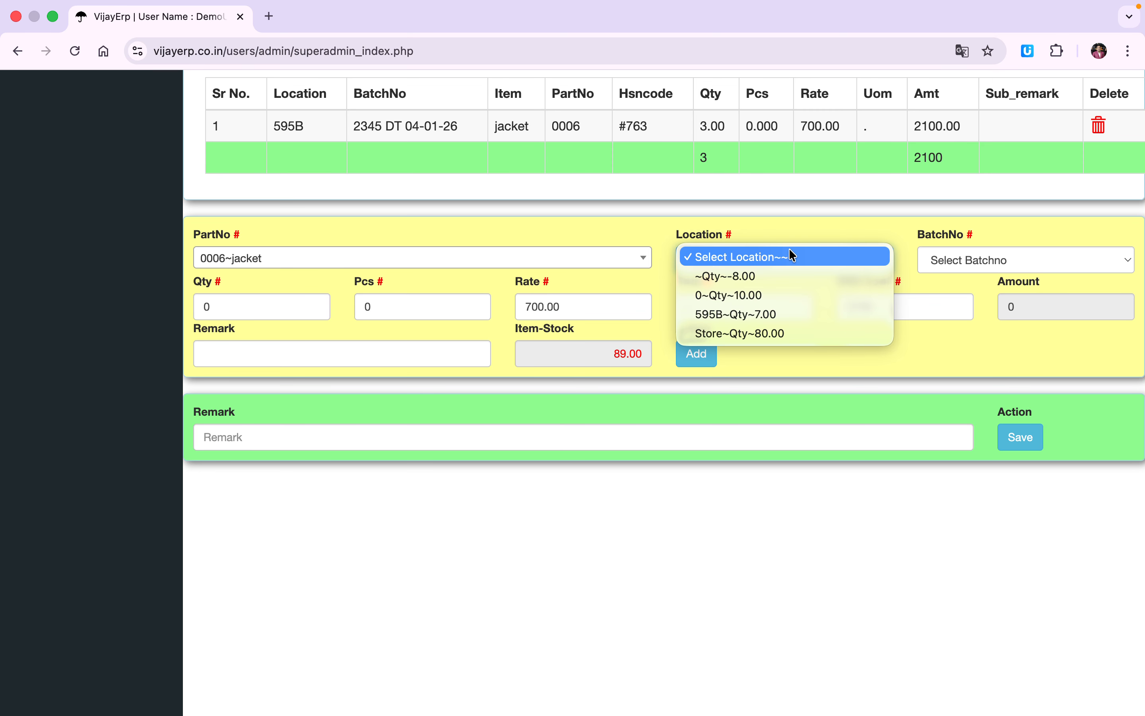
pyautogui.click(758, 315)
pyautogui.click(1000, 258)
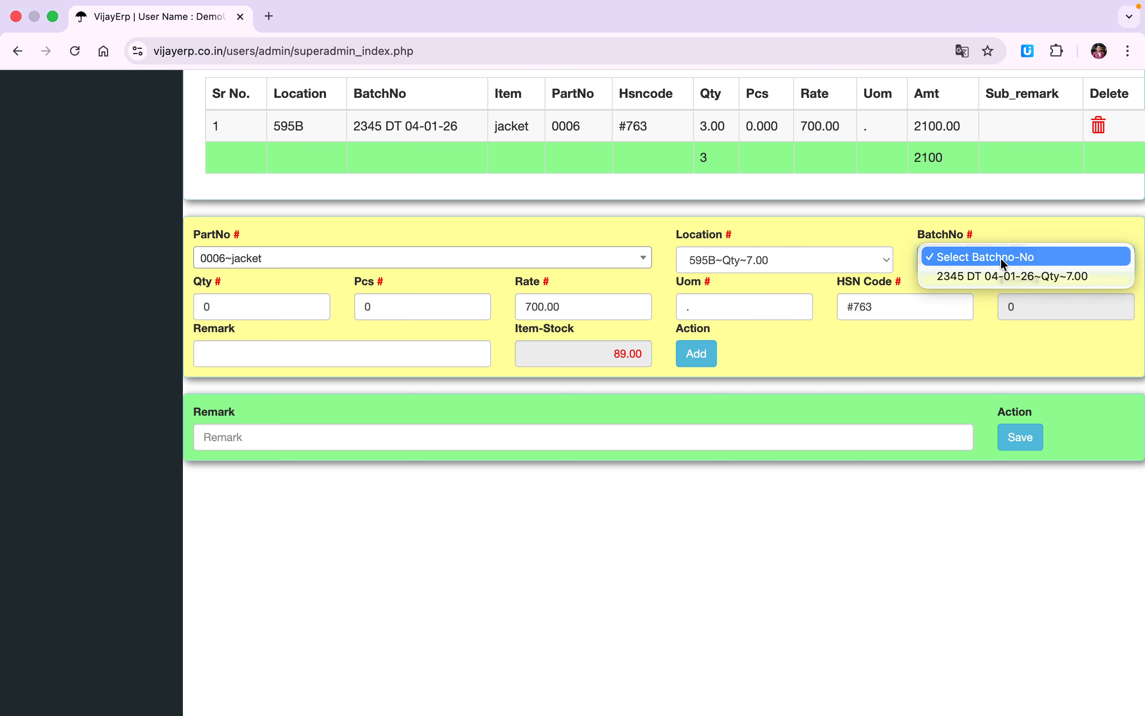
pyautogui.click(1008, 274)
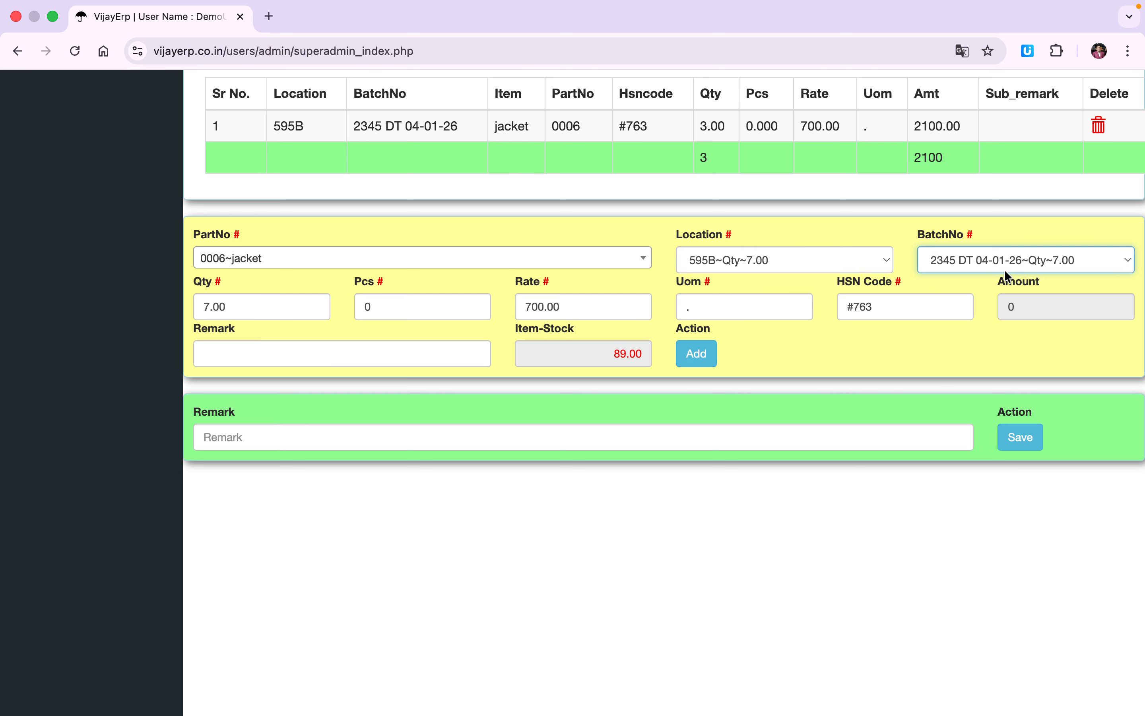
# Leave the issue slip entry, view the issue slip reports page, and return to the Purchase module overview
pyautogui.scroll(5, 757, 303)
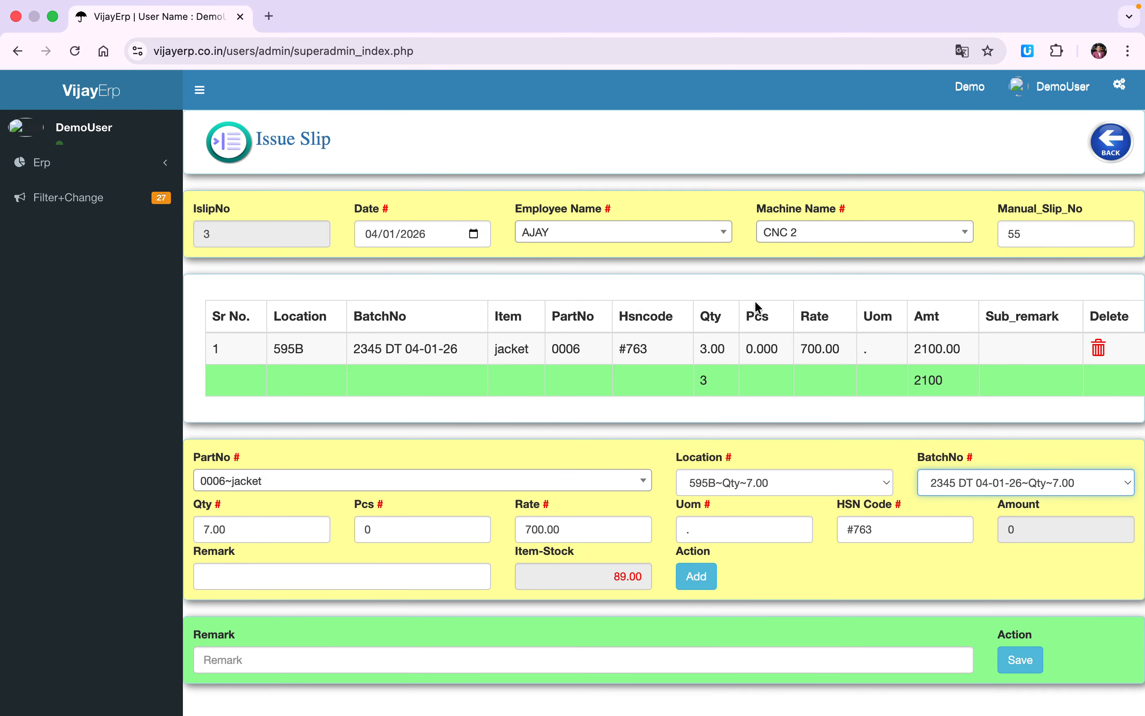
pyautogui.click(1094, 152)
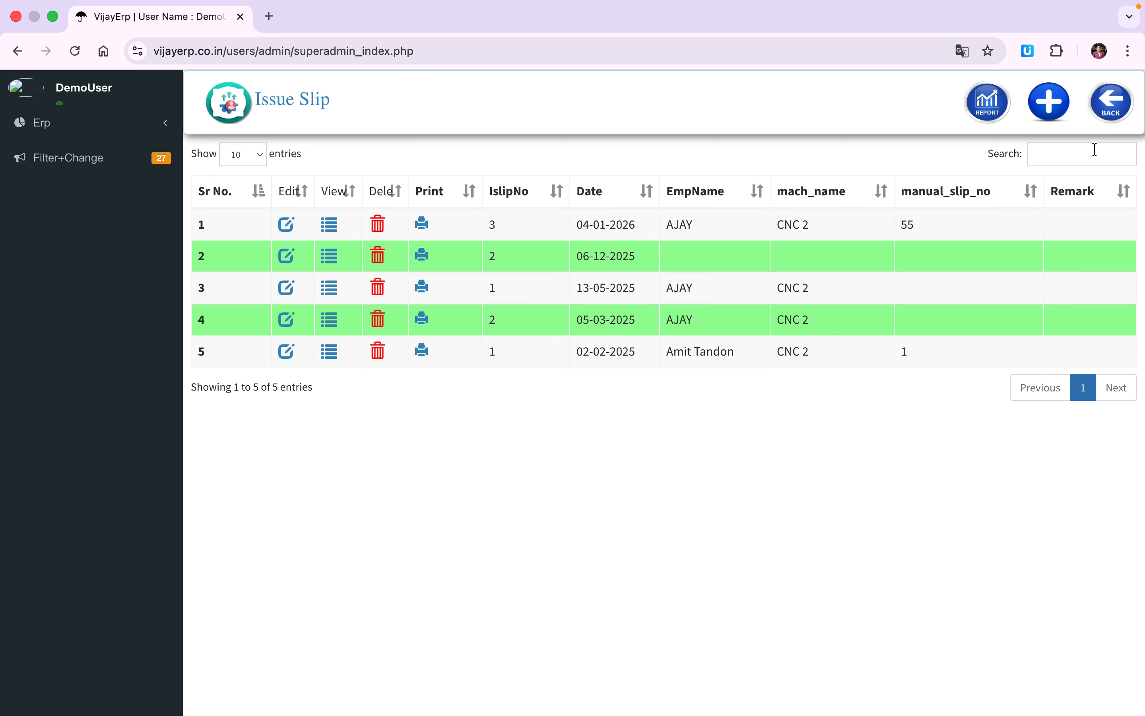
pyautogui.click(1112, 107)
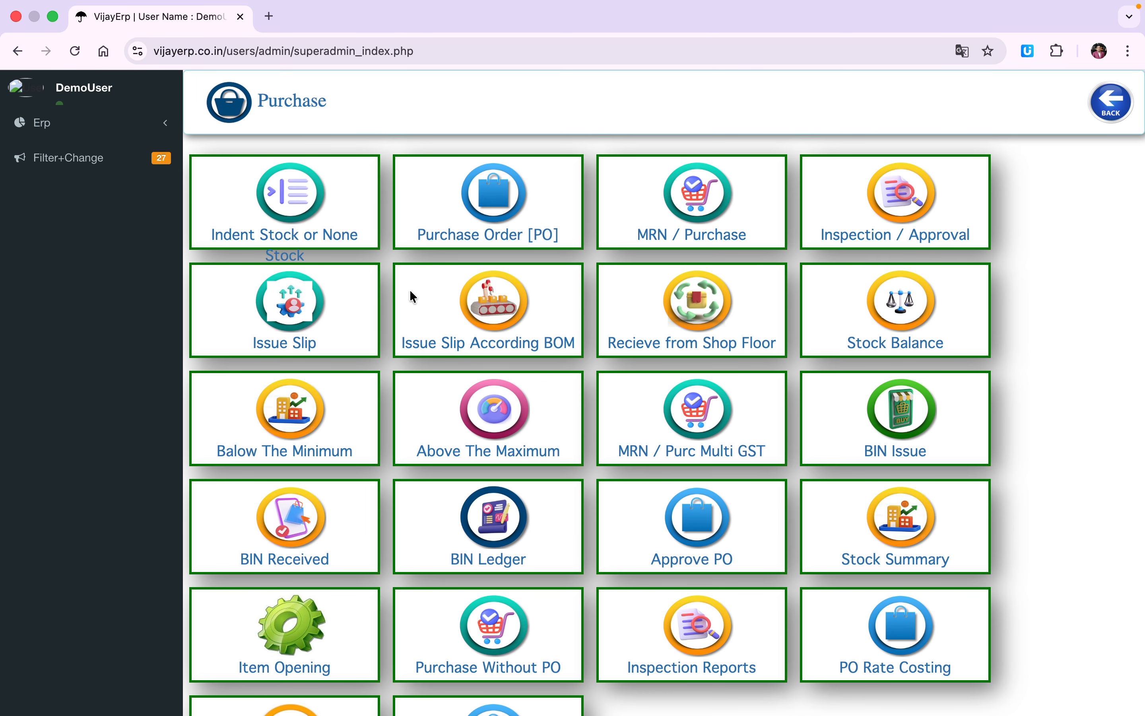
pyautogui.click(279, 331)
pyautogui.click(998, 109)
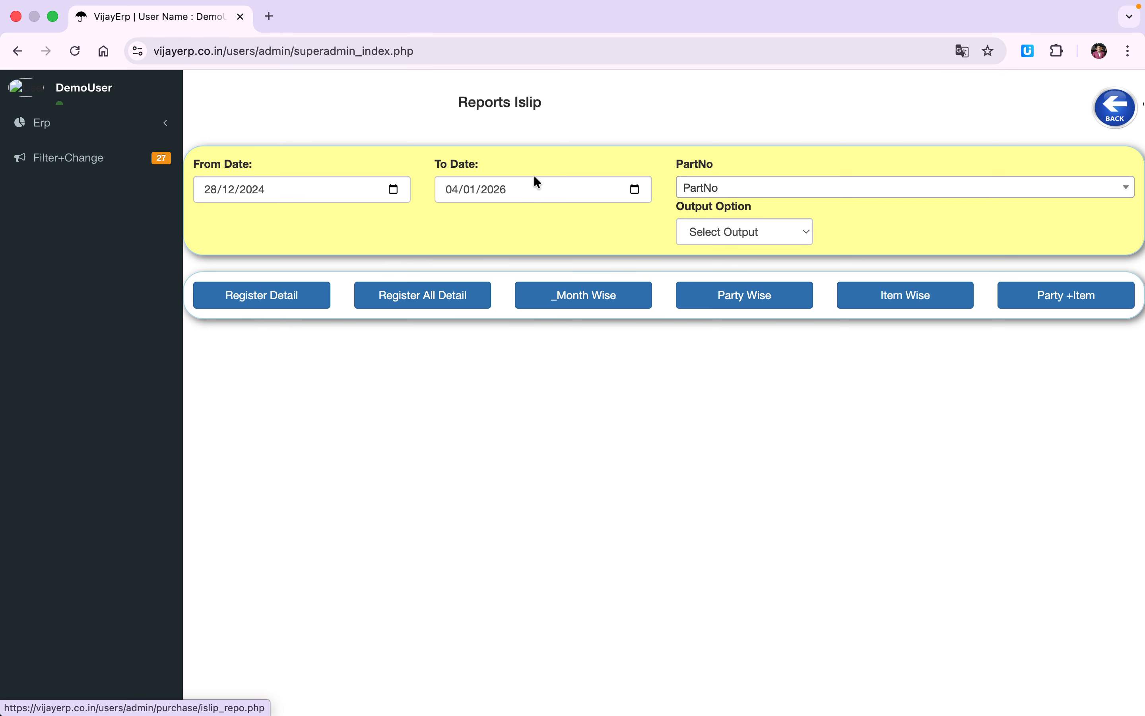
pyautogui.click(1113, 108)
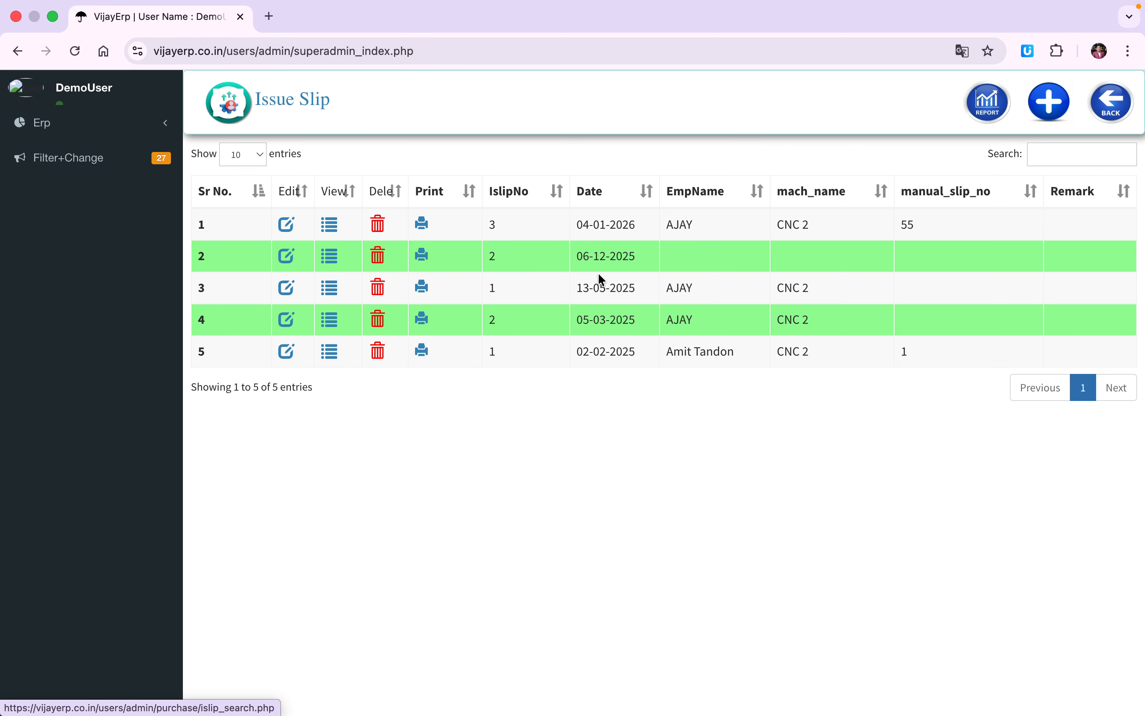
pyautogui.click(1103, 111)
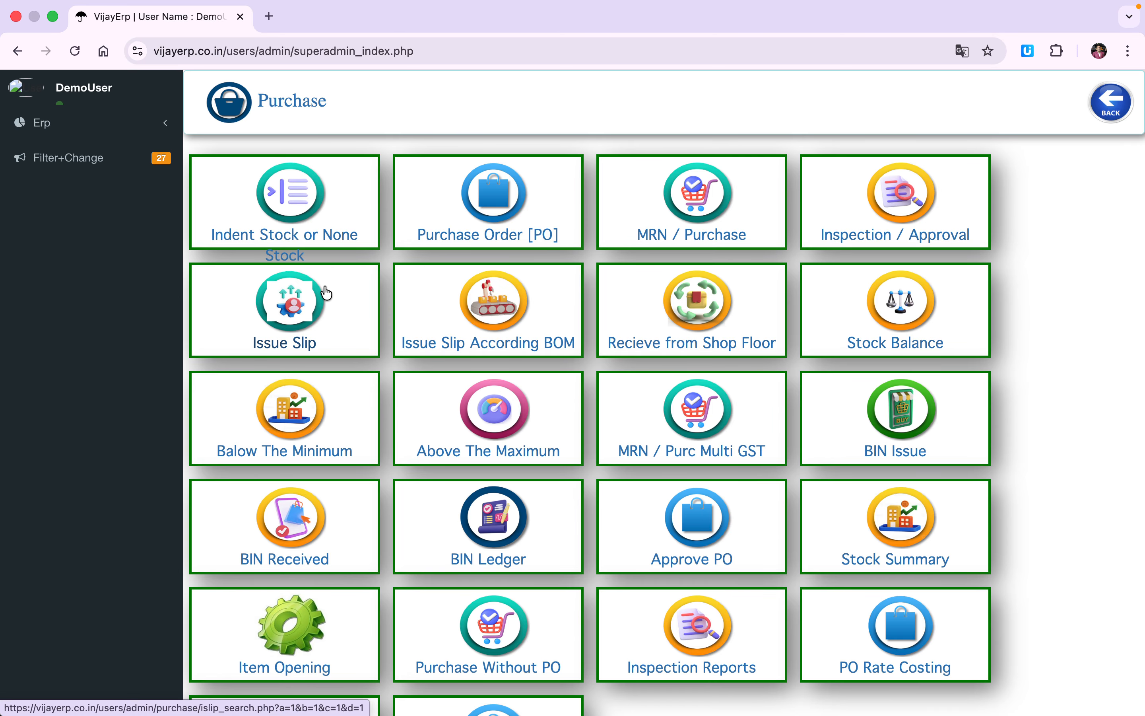
# Run the Stock Balance report for the Finish Goods group and examine the jacket's balance quantity
pyautogui.click(903, 310)
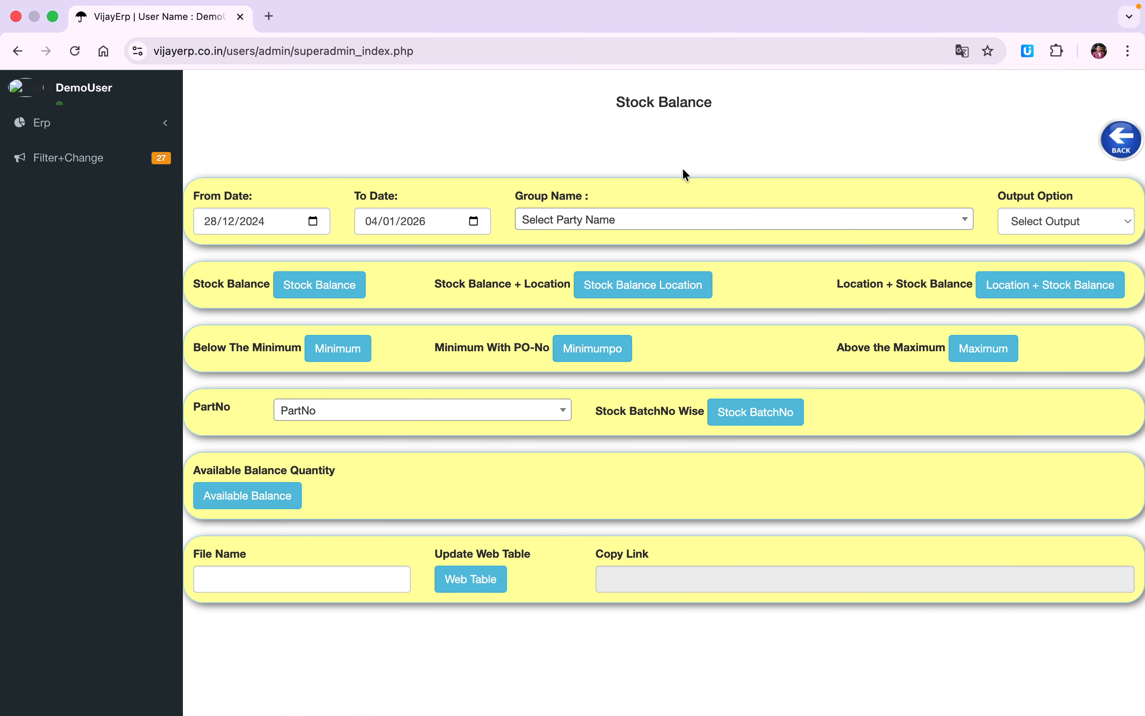
pyautogui.click(583, 221)
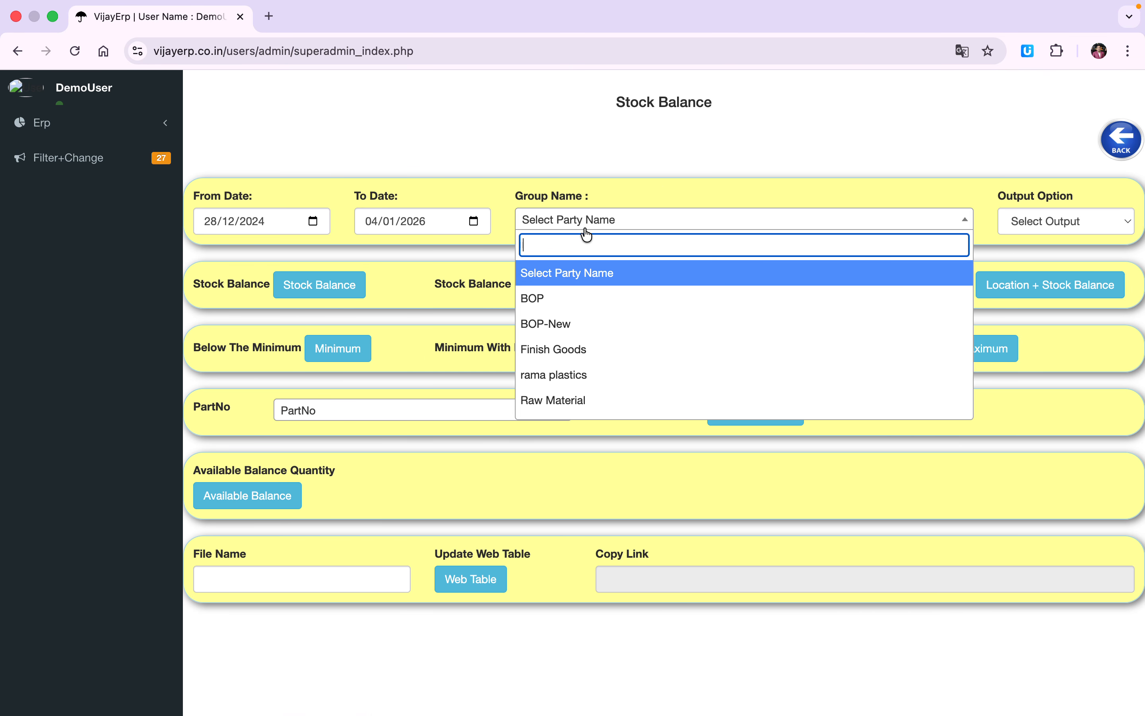
pyautogui.click(571, 350)
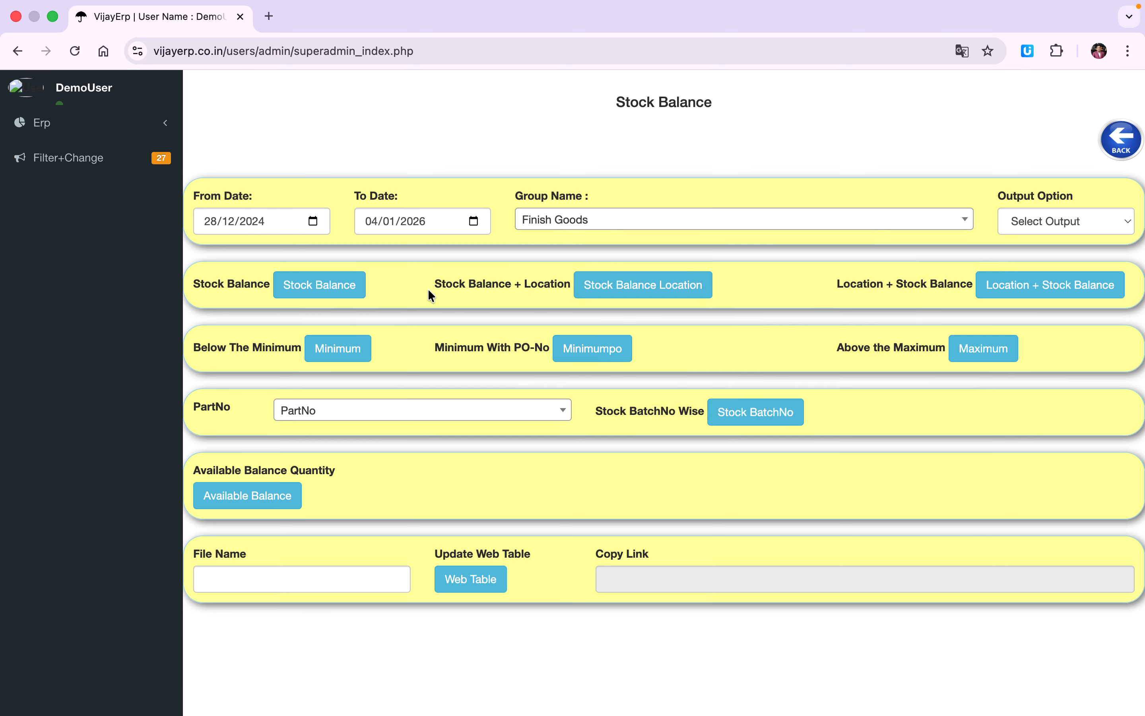
pyautogui.click(317, 284)
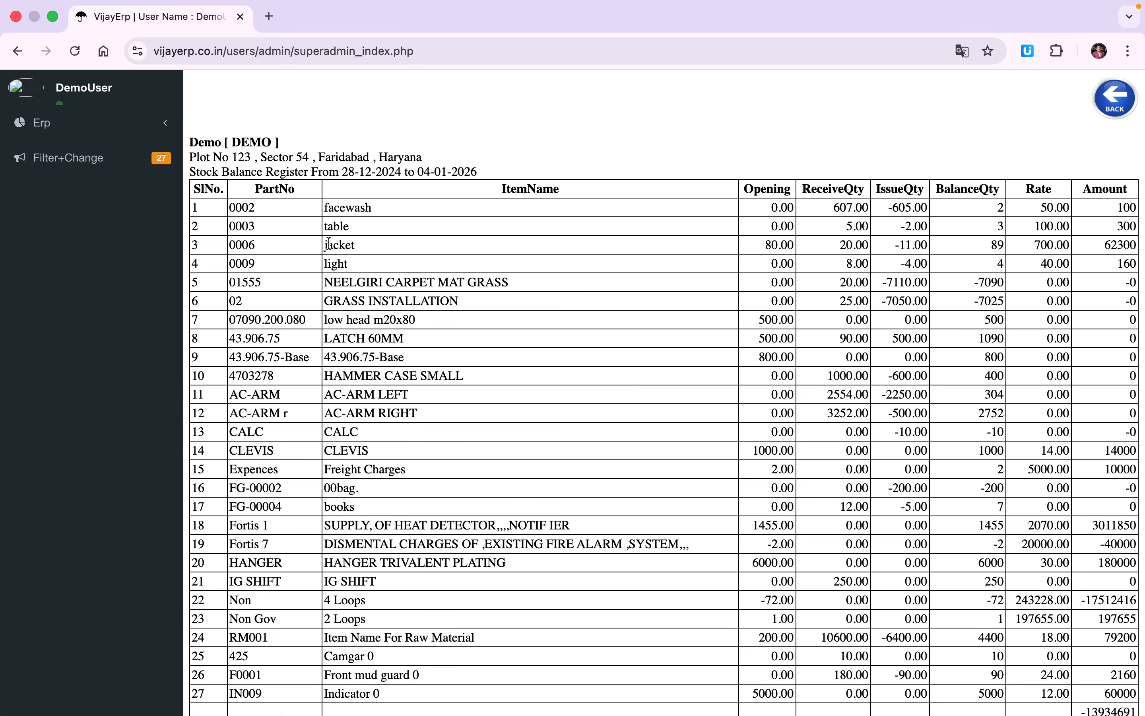
pyautogui.moveTo(331, 245); pyautogui.dragTo(380, 248)
pyautogui.moveTo(979, 245); pyautogui.dragTo(1005, 246)
pyautogui.click(1107, 112)
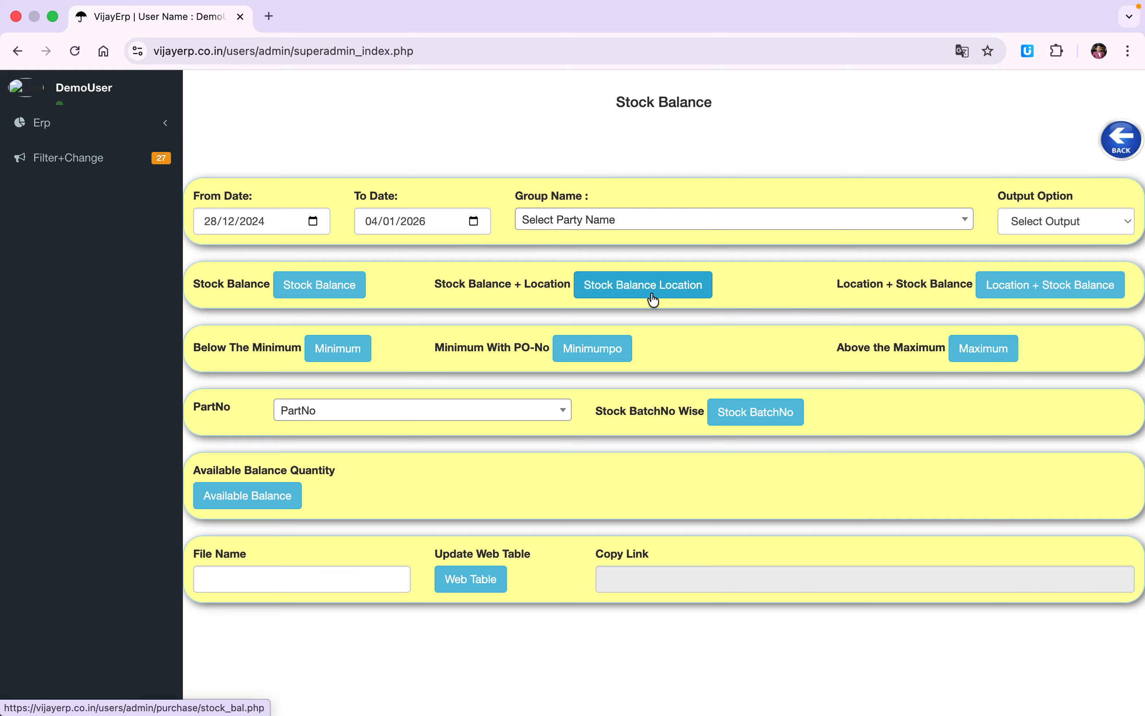
# Run the Stock Balance + Location report and check the jacket's received, issued and balance quantities at 595B
pyautogui.click(628, 287)
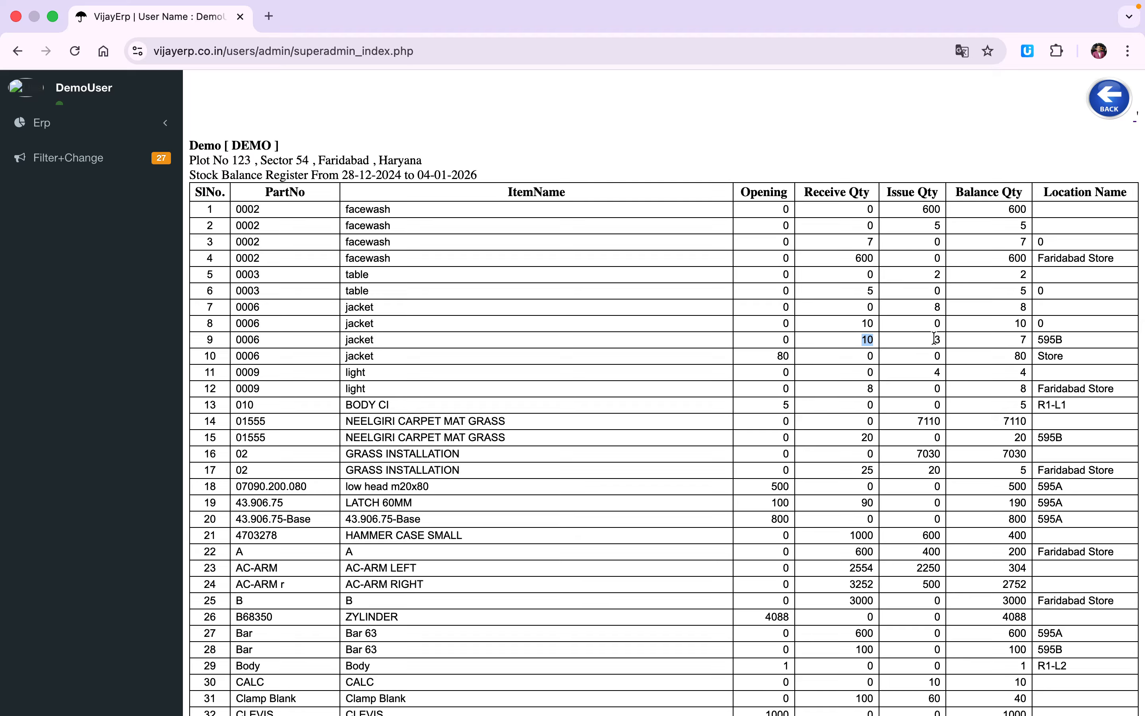
pyautogui.click(1025, 338)
pyautogui.doubleClick(1047, 339)
pyautogui.click(1113, 99)
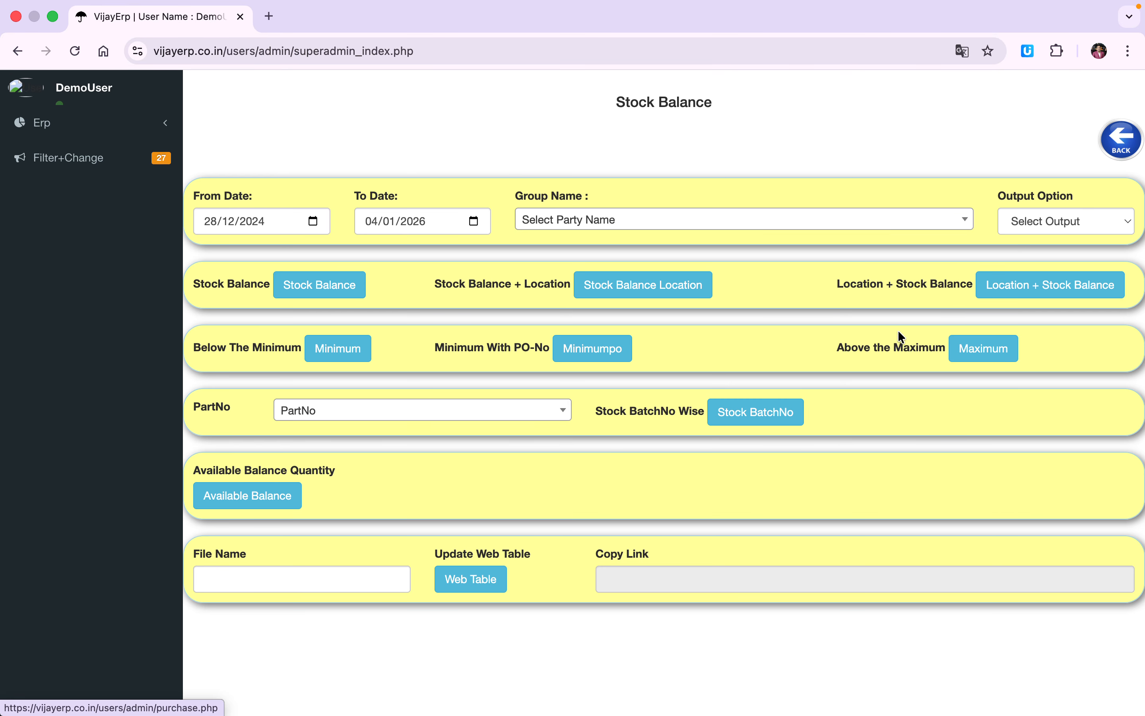
# Run the Location + Stock Balance report and examine the item quantities grouped by location
pyautogui.click(1014, 286)
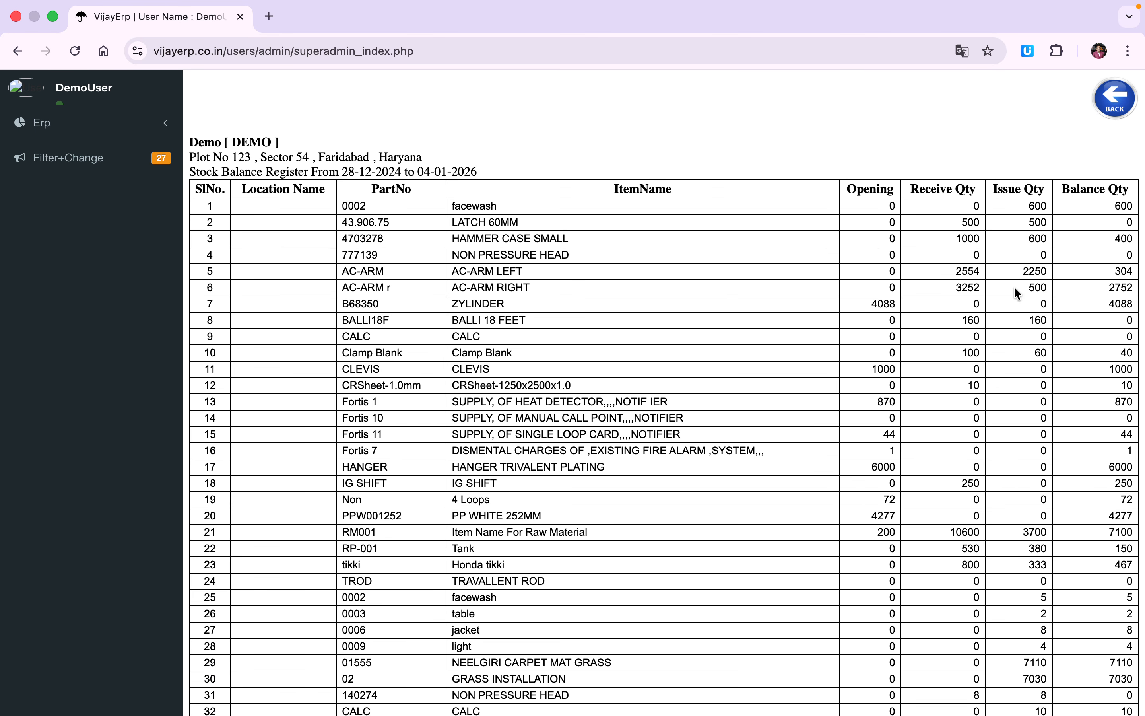
pyautogui.scroll(-12, 731, 391)
pyautogui.scroll(-1, 731, 391)
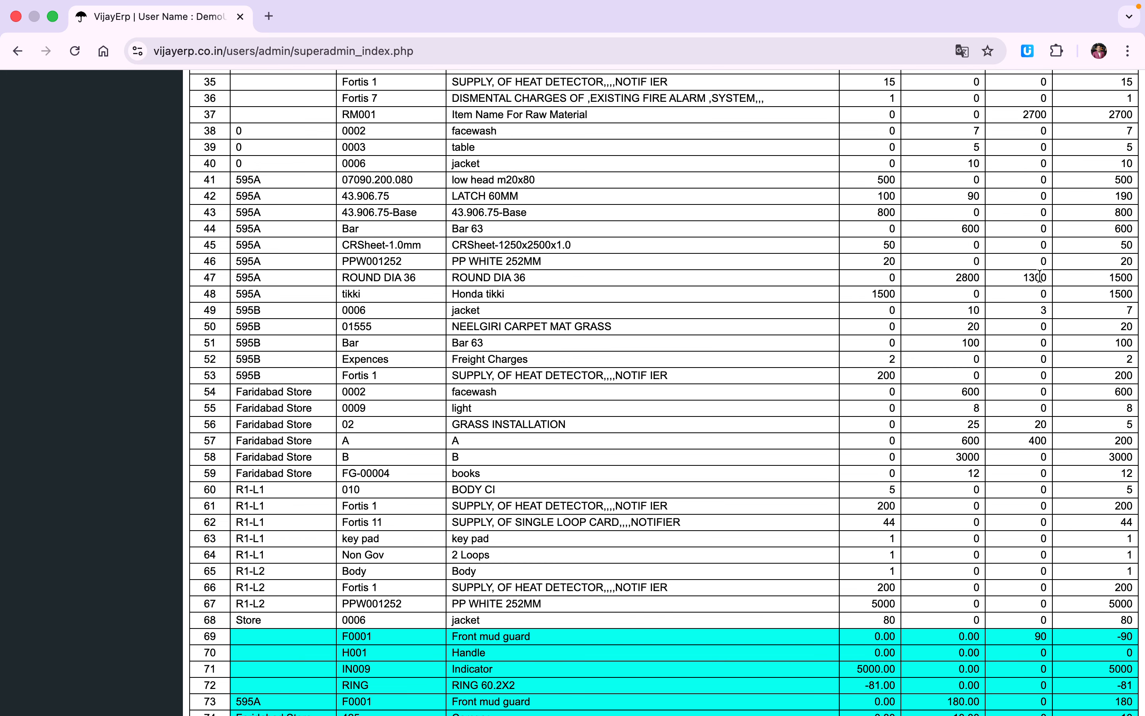
pyautogui.scroll(15, 988, 311)
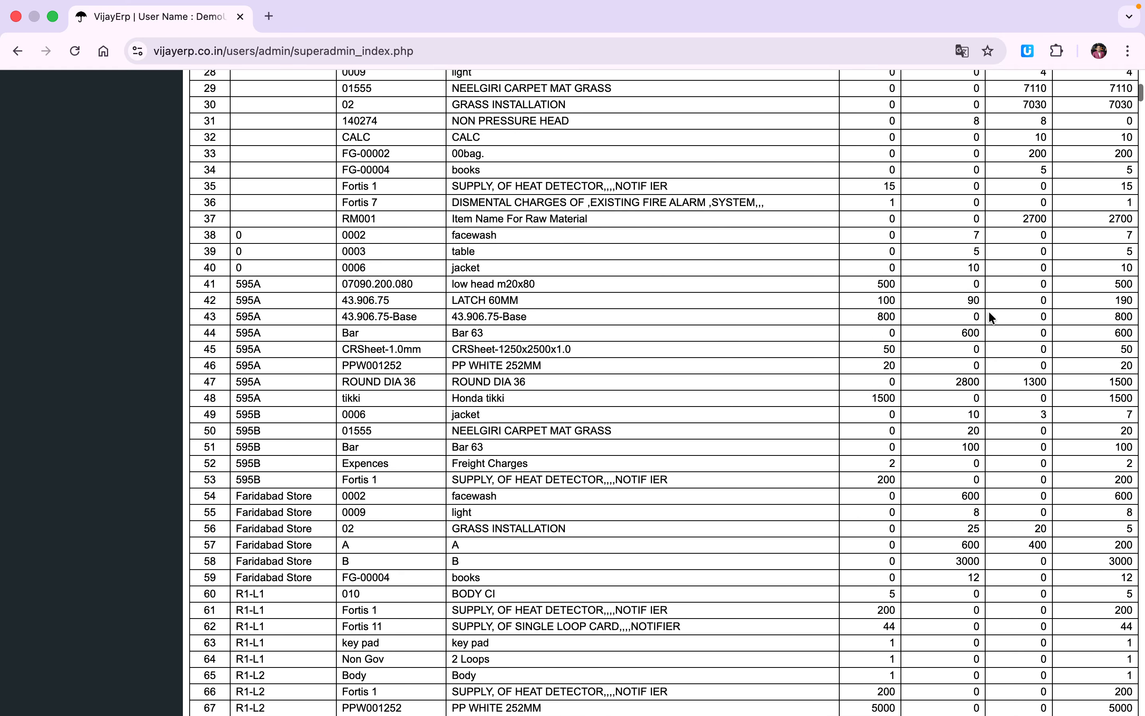
# Search the location-wise stock report for "jacket" and examine the jacket's quantities and the neighbouring items at location 595B
pyautogui.scroll(2, 988, 311)
pyautogui.scroll(-10, 989, 310)
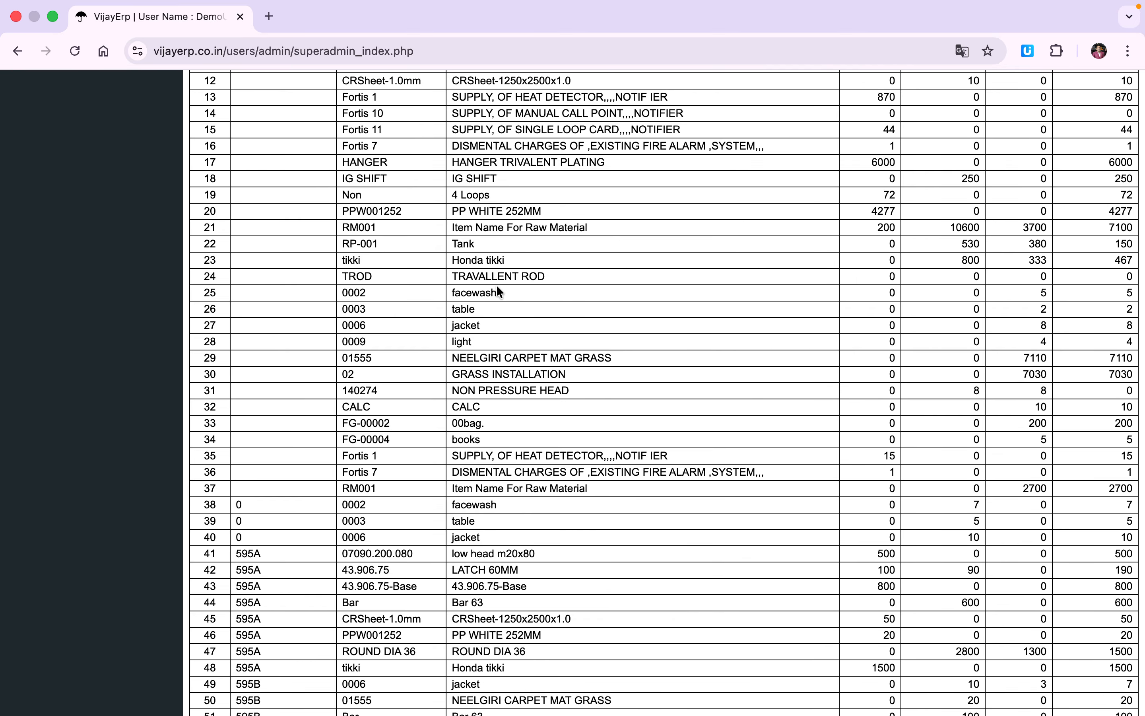
pyautogui.scroll(-5, 496, 284)
pyautogui.press('super+f')
pyautogui.write('j')
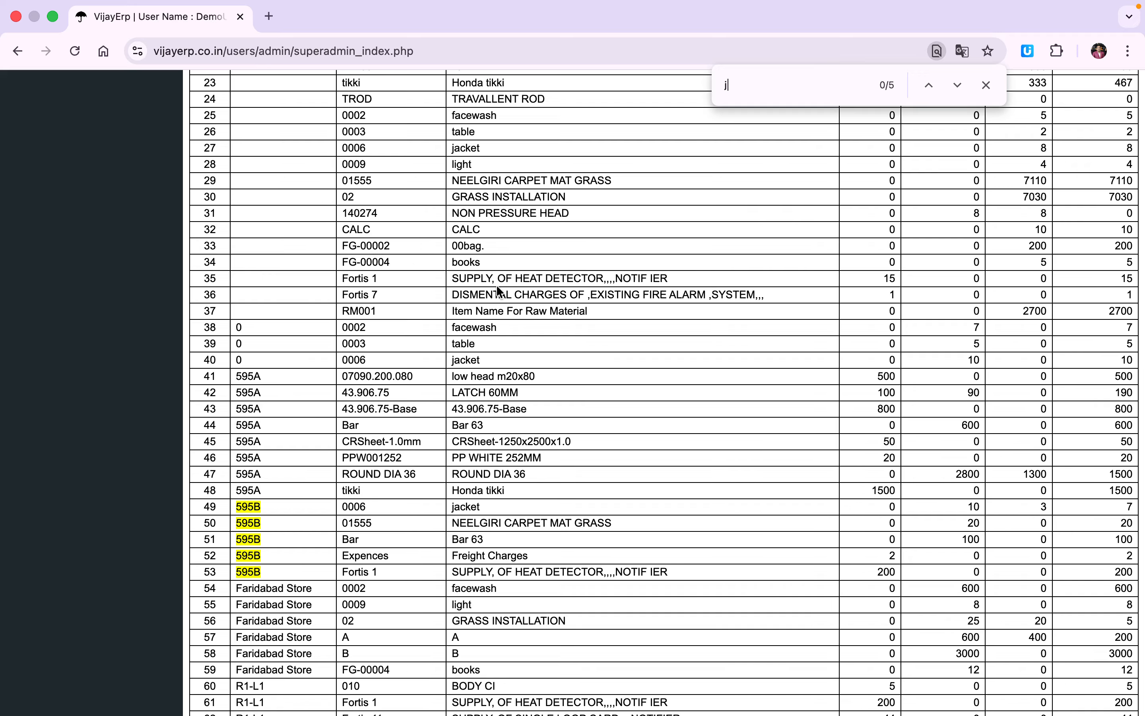
pyautogui.write('acket')
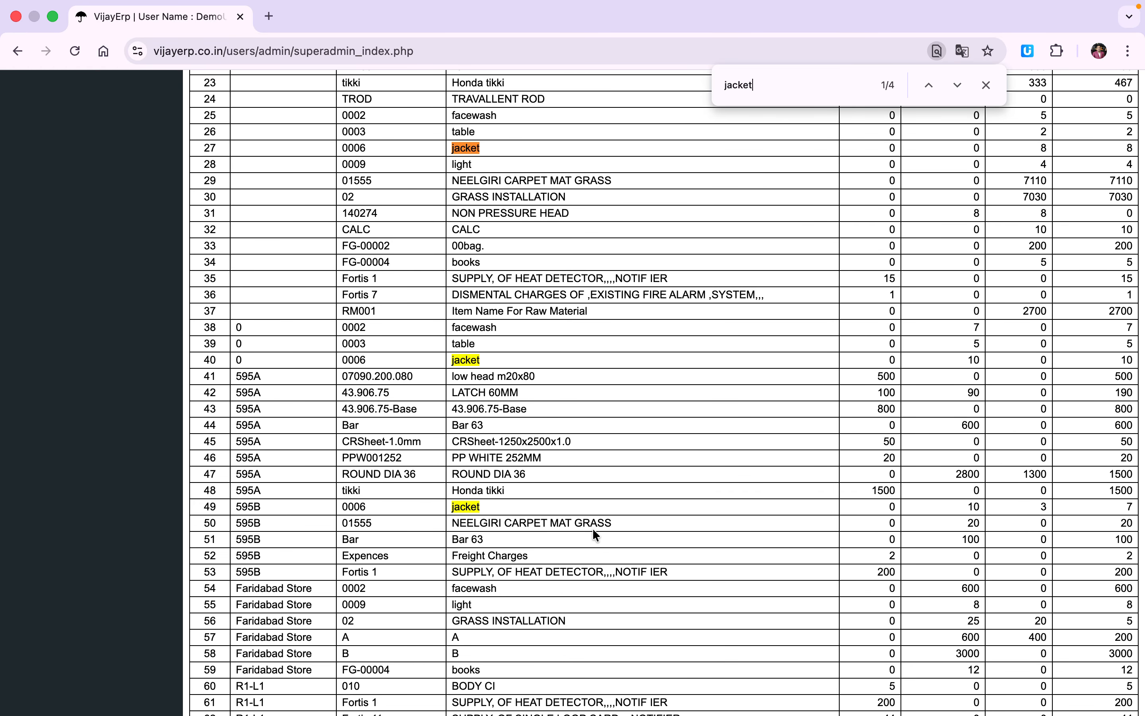
pyautogui.scroll(-3, 593, 530)
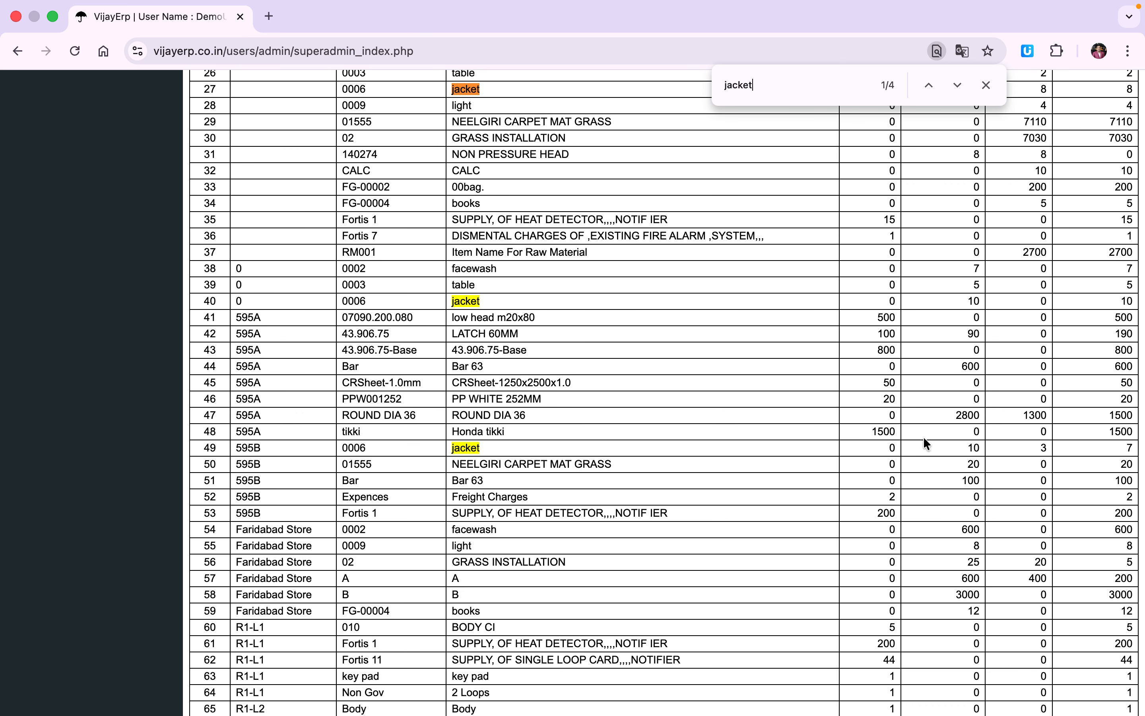
pyautogui.click(1033, 448)
pyautogui.moveTo(235, 447); pyautogui.dragTo(264, 505)
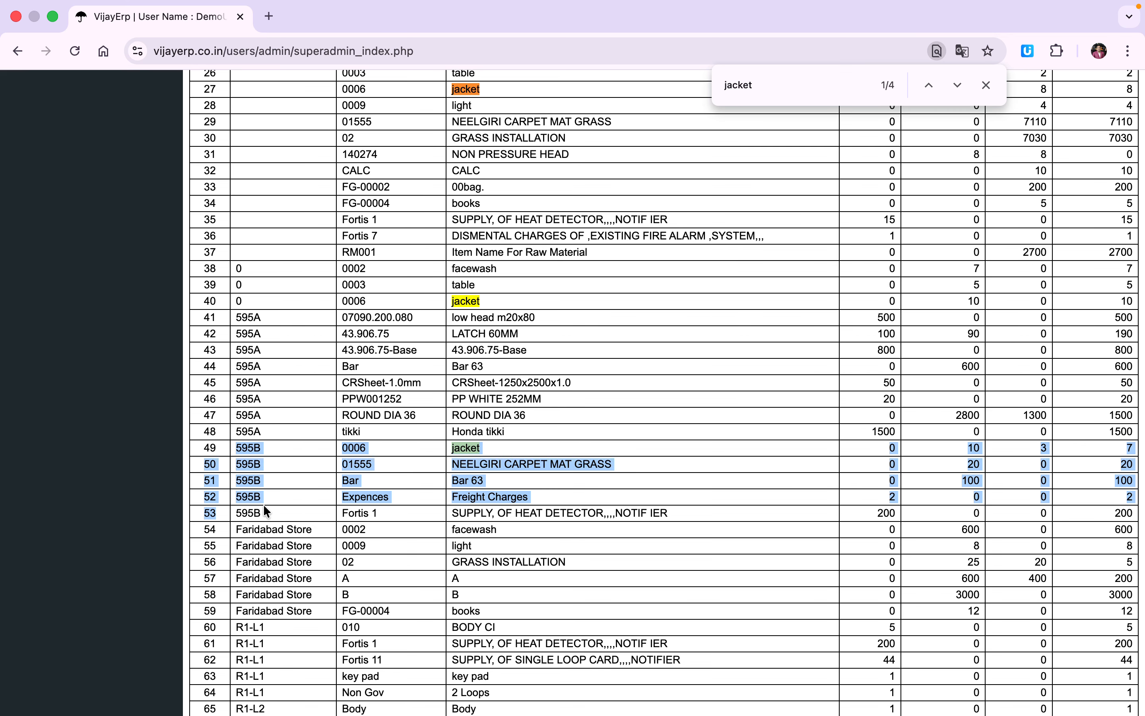
# Close the page search, leave the stock balance register and return to the Purchase module overview
pyautogui.scroll(11, 264, 506)
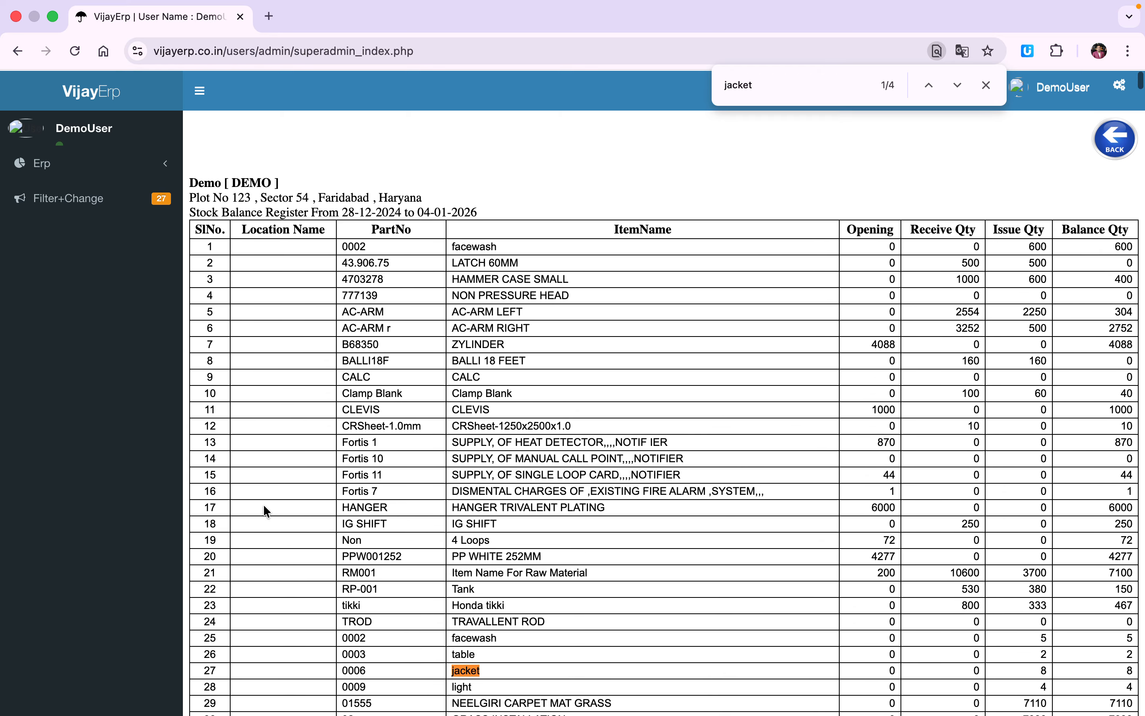
pyautogui.click(986, 85)
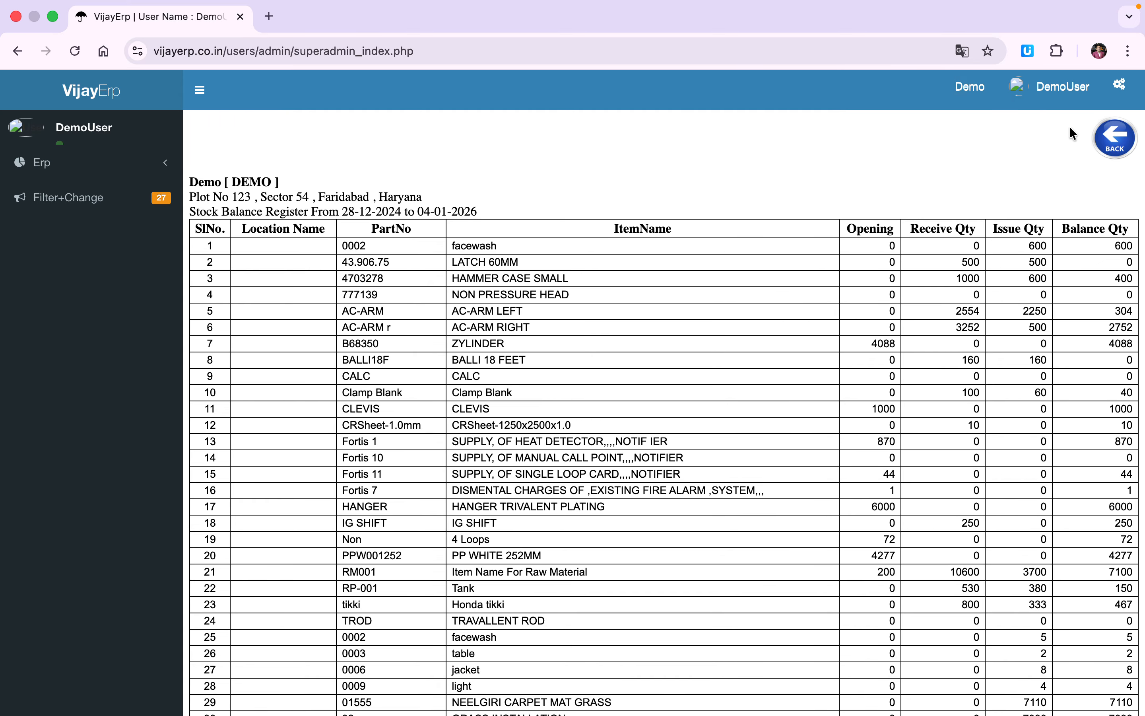
pyautogui.click(1109, 142)
pyautogui.click(1121, 180)
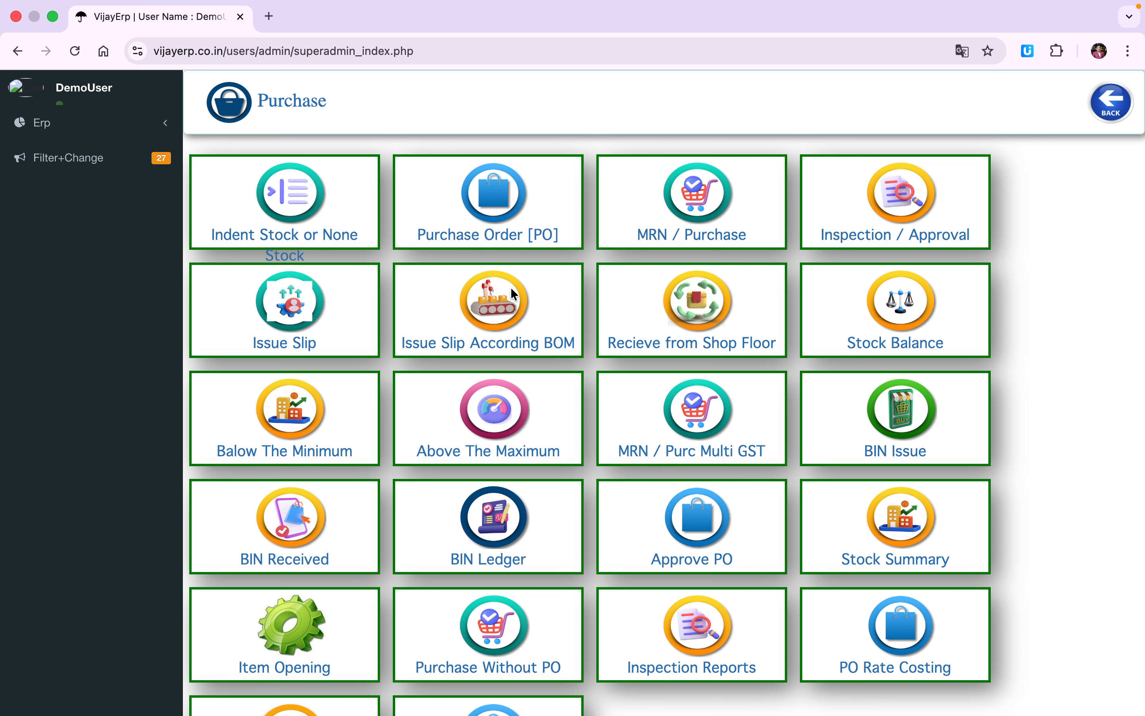
# Start a new Issue Slip According BOM and enter part Fortis 1 with a quantity of 100
pyautogui.click(487, 313)
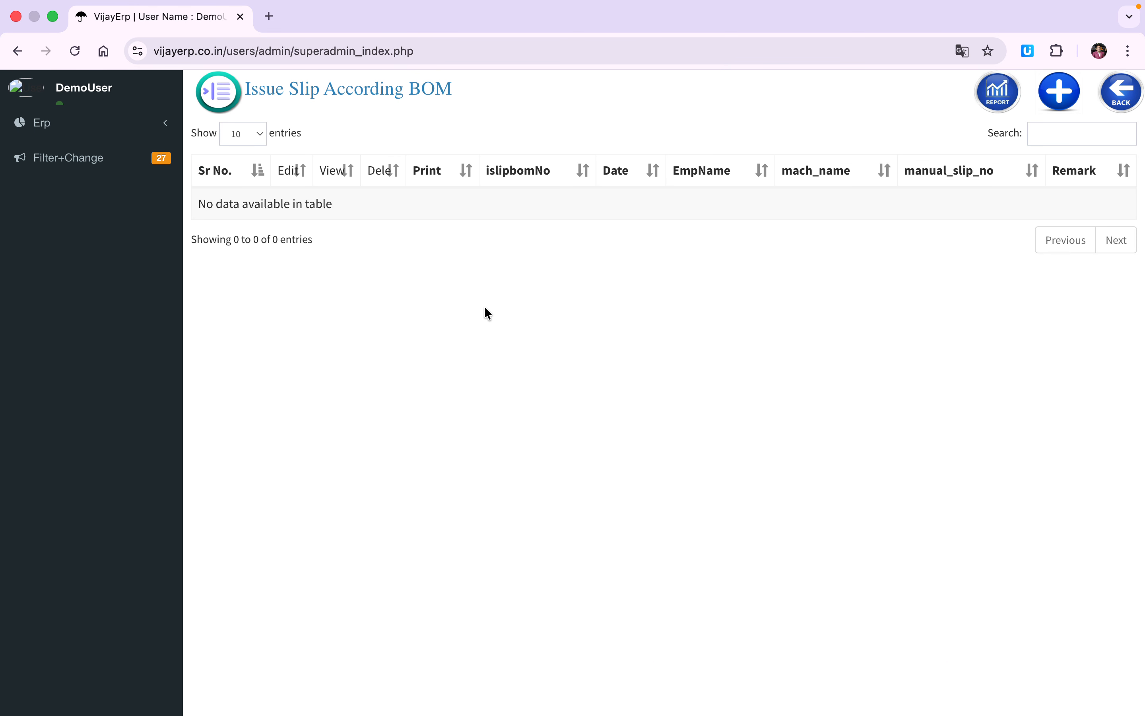
pyautogui.click(1059, 92)
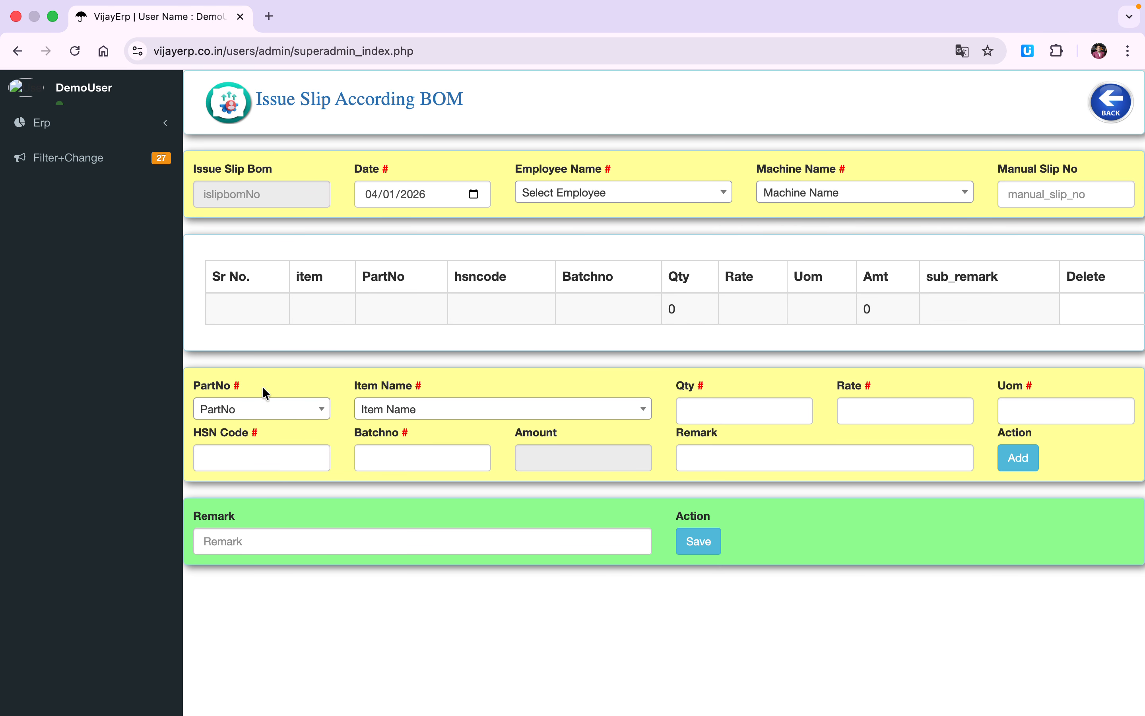
pyautogui.click(272, 411)
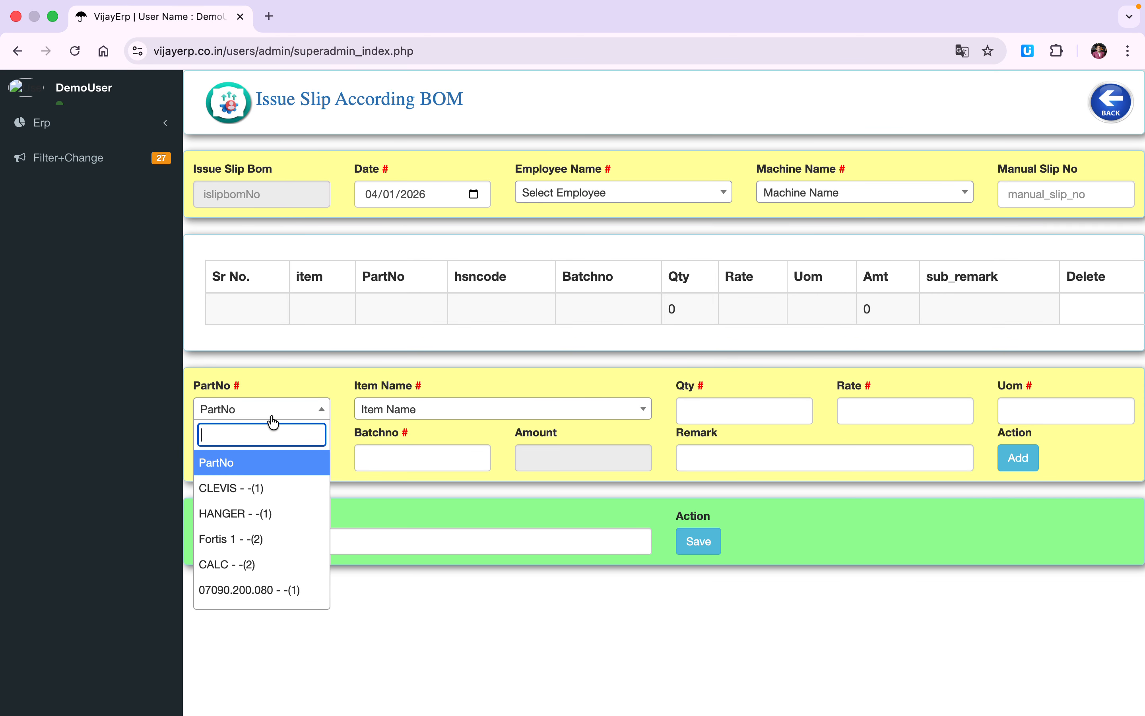
pyautogui.click(263, 539)
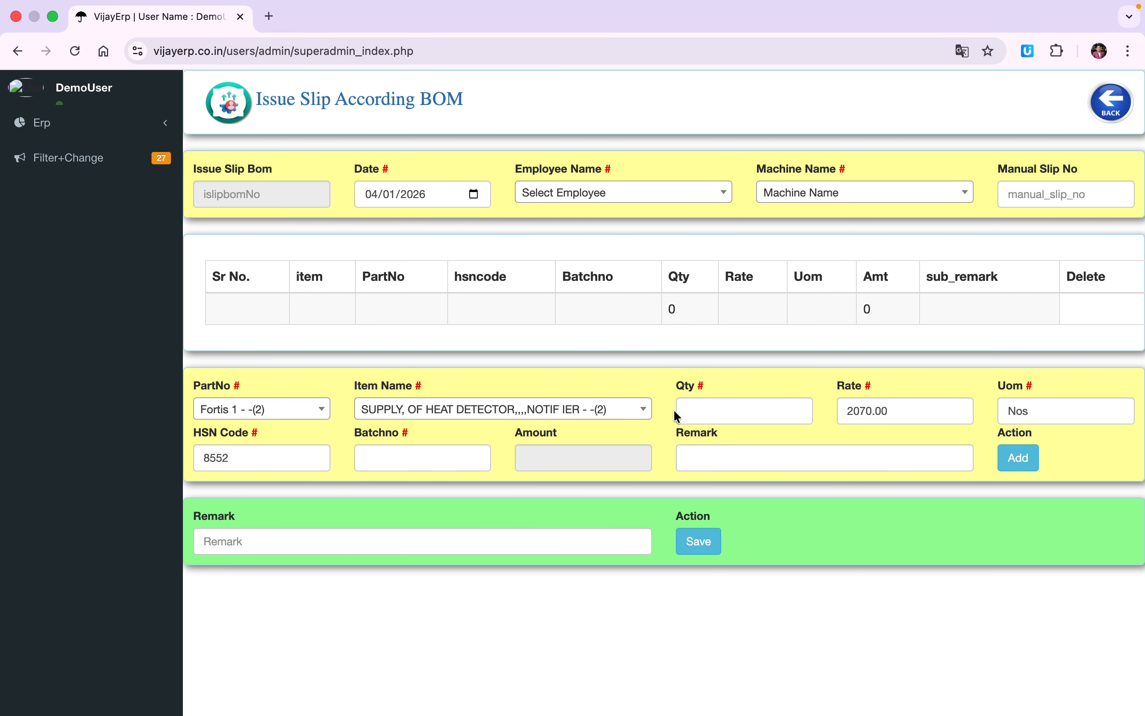
pyautogui.click(704, 414)
pyautogui.write('100')
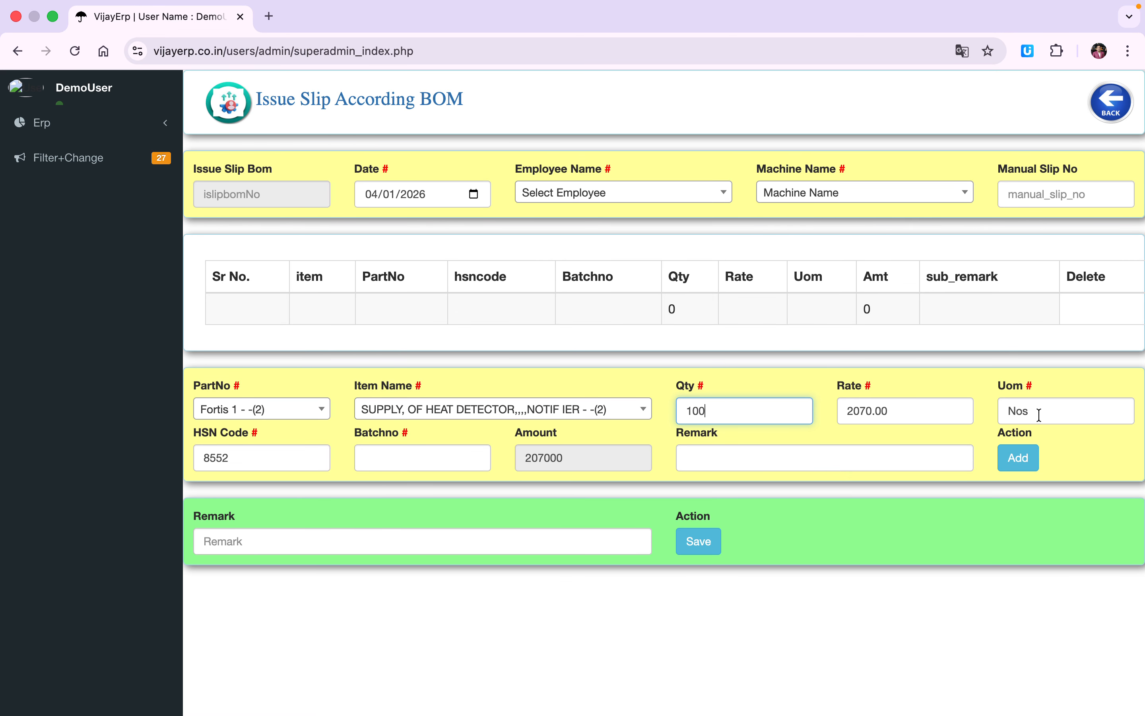
# Set the Fortis 1 batch number to lot-444 and add the item to the BOM issue slip
pyautogui.click(466, 457)
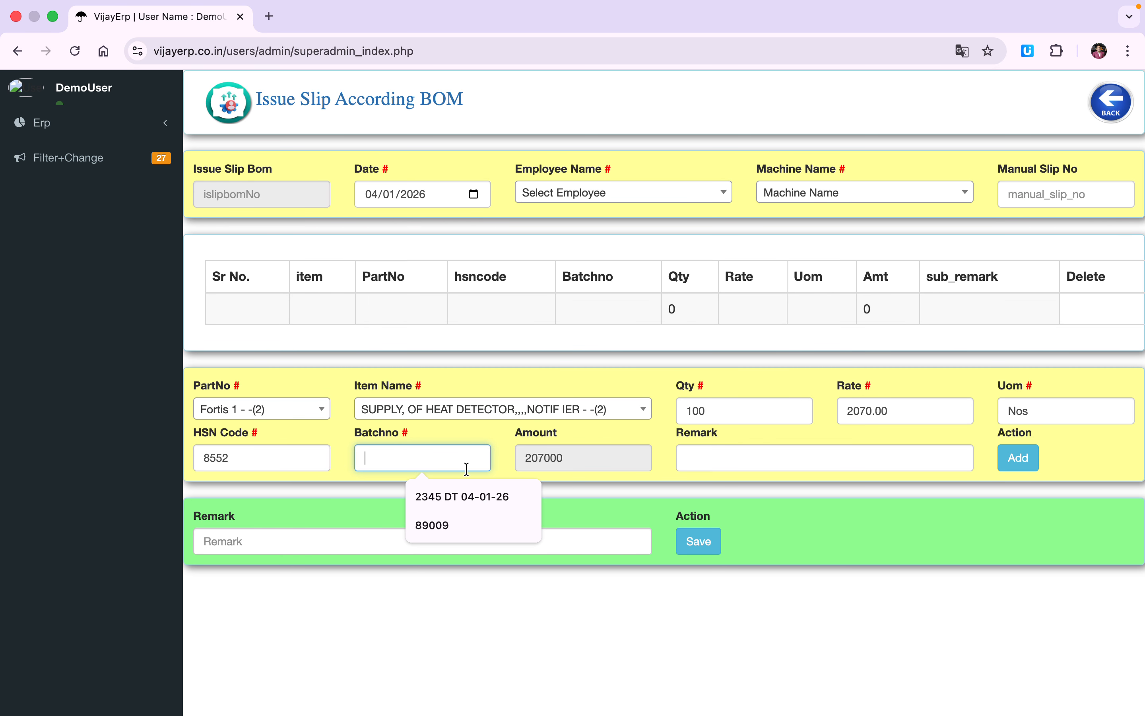
pyautogui.click(468, 496)
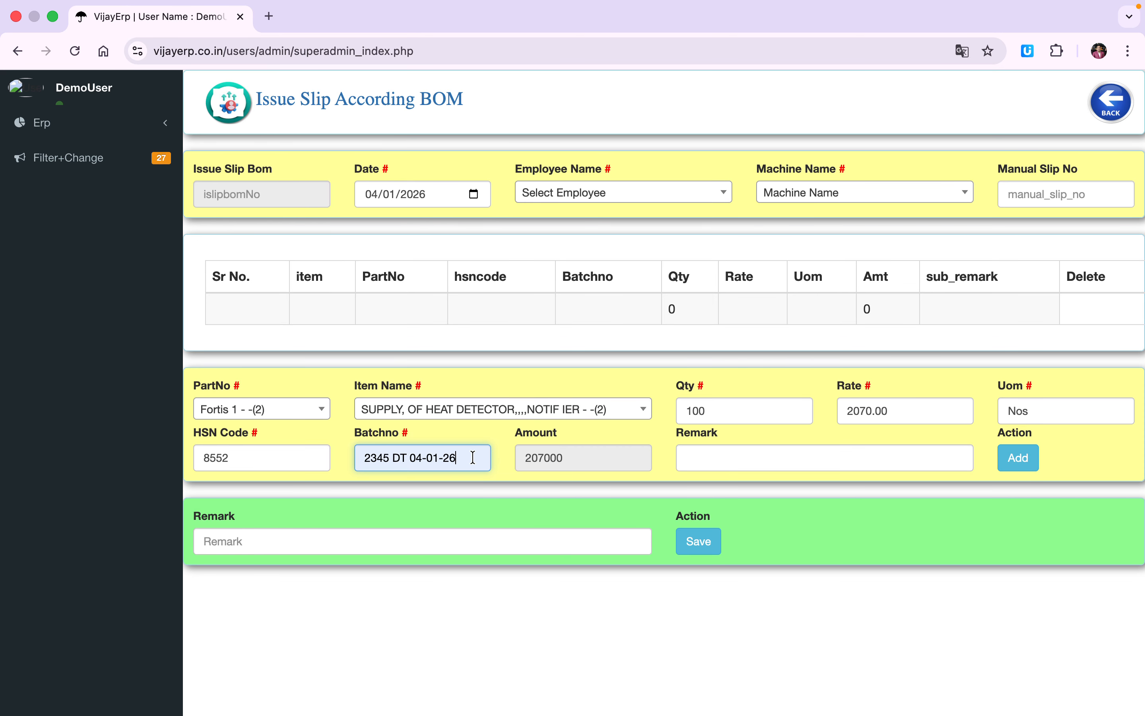
pyautogui.moveTo(474, 458); pyautogui.dragTo(262, 423)
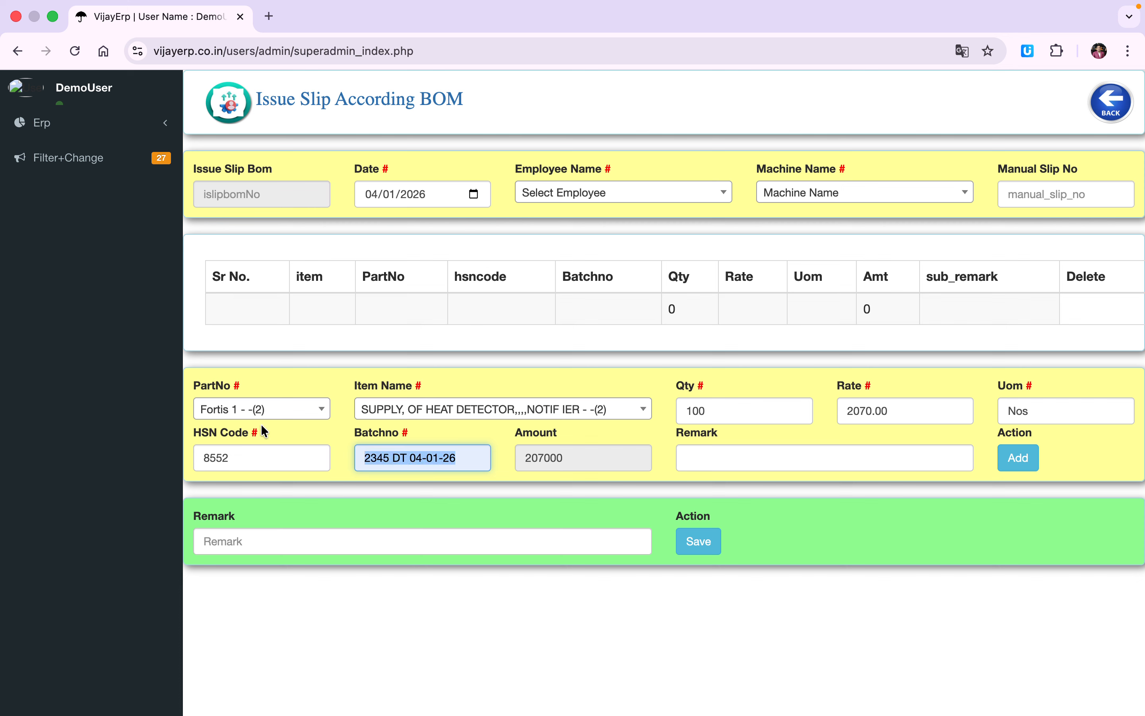
pyautogui.write('lo')
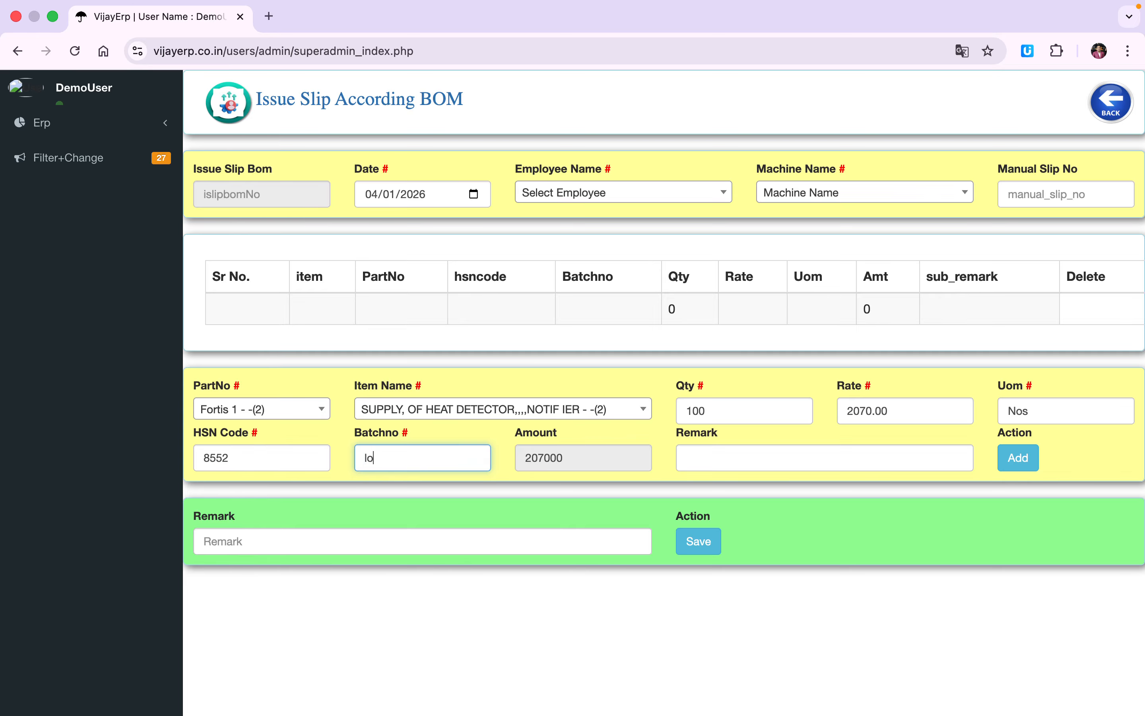
pyautogui.write('t-444')
pyautogui.click(1015, 467)
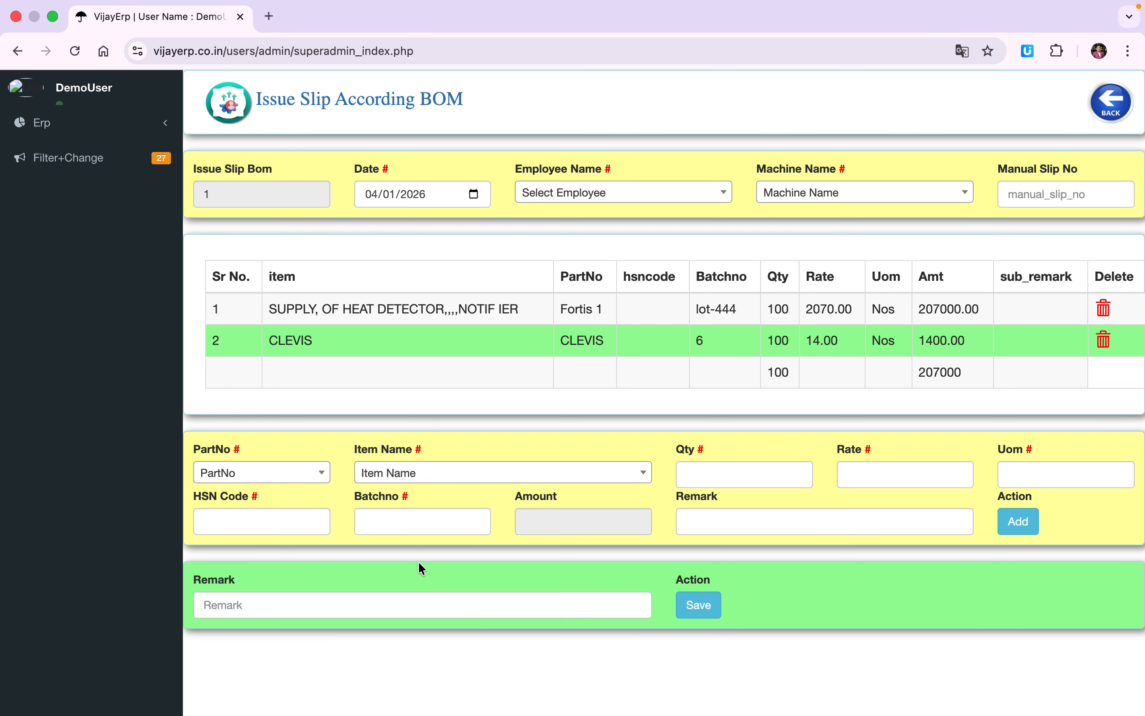
# Try to save the BOM issue slip and return to the Purchase module overview
pyautogui.click(699, 605)
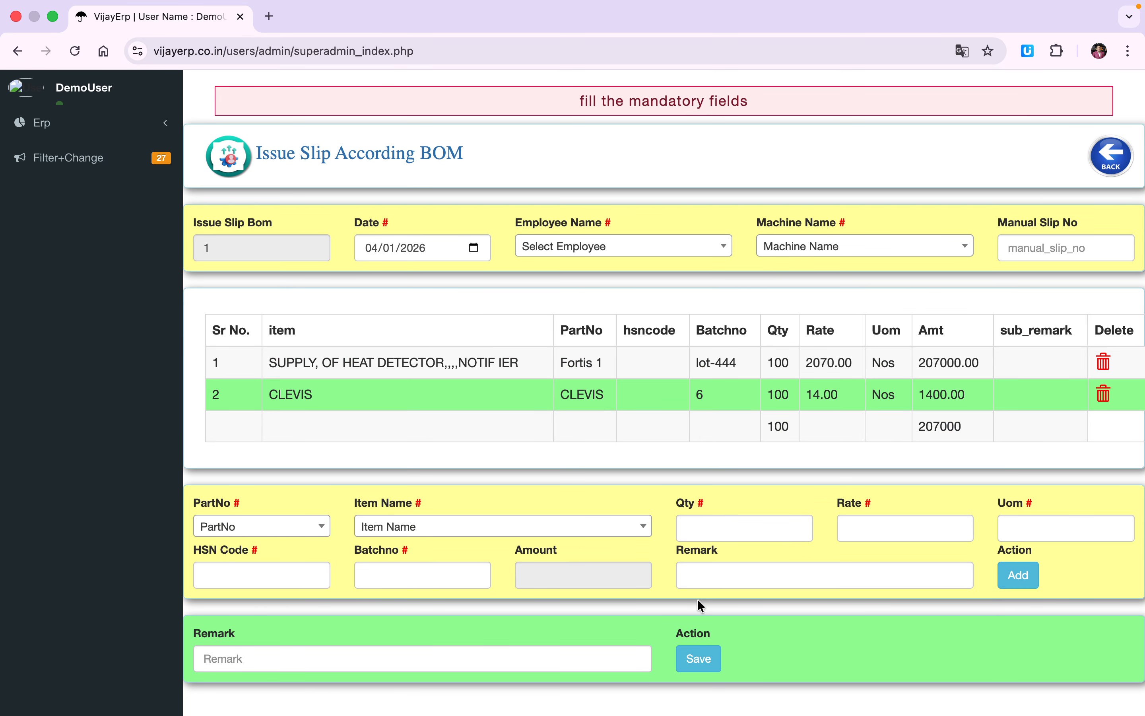
pyautogui.click(1108, 151)
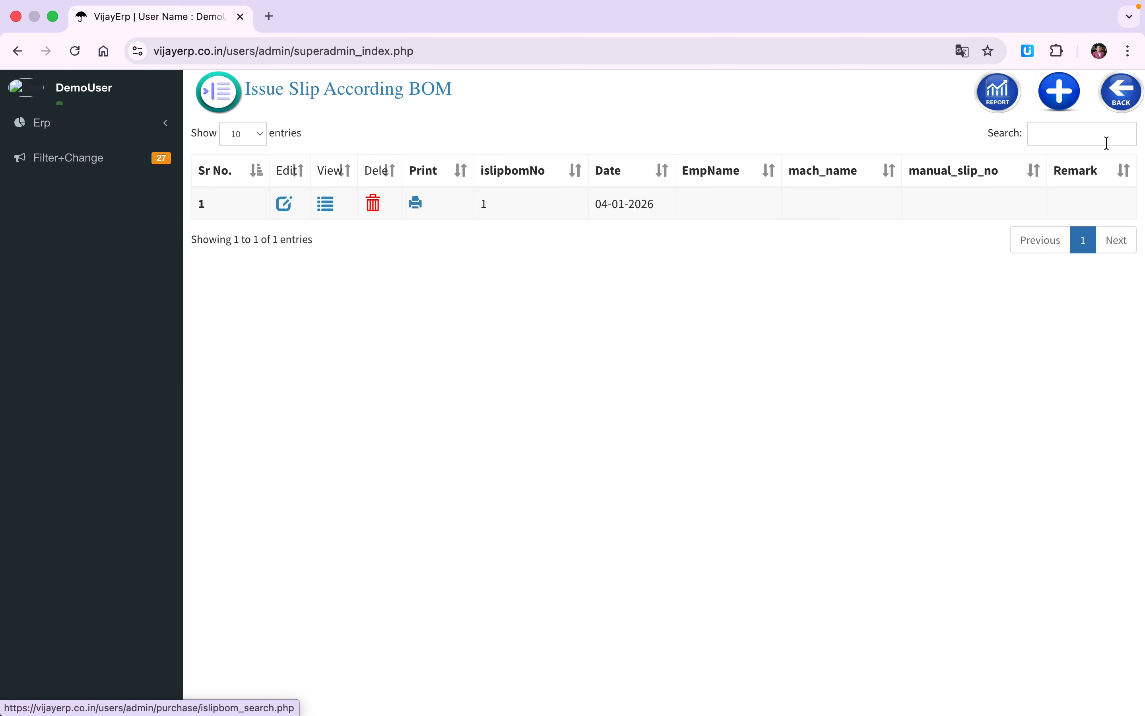
pyautogui.click(1122, 95)
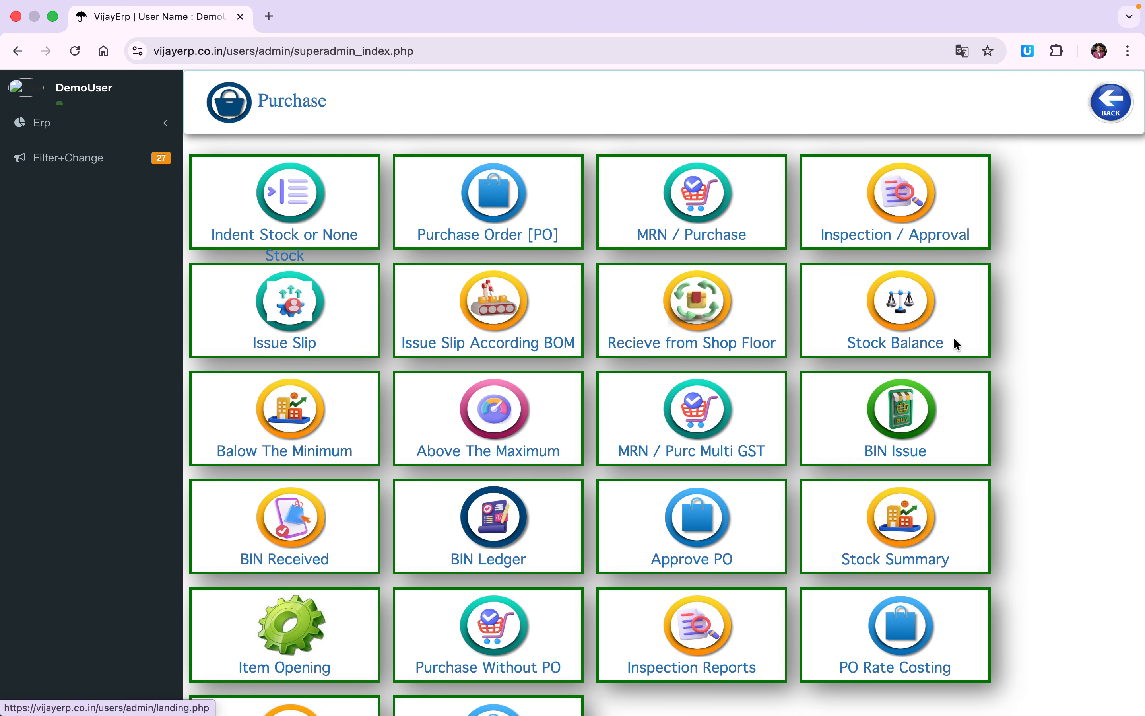
# Start a new receipt slip for material received from the shop floor and review its employee, machine and manual slip number fields
pyautogui.click(696, 306)
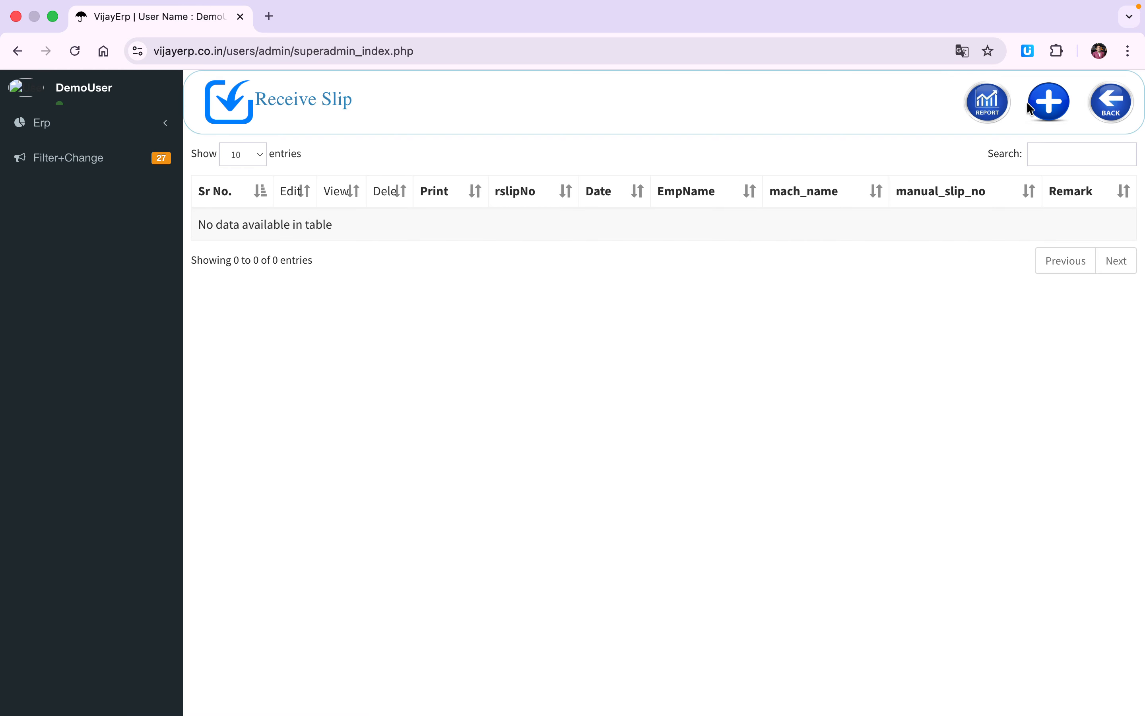
pyautogui.click(1059, 100)
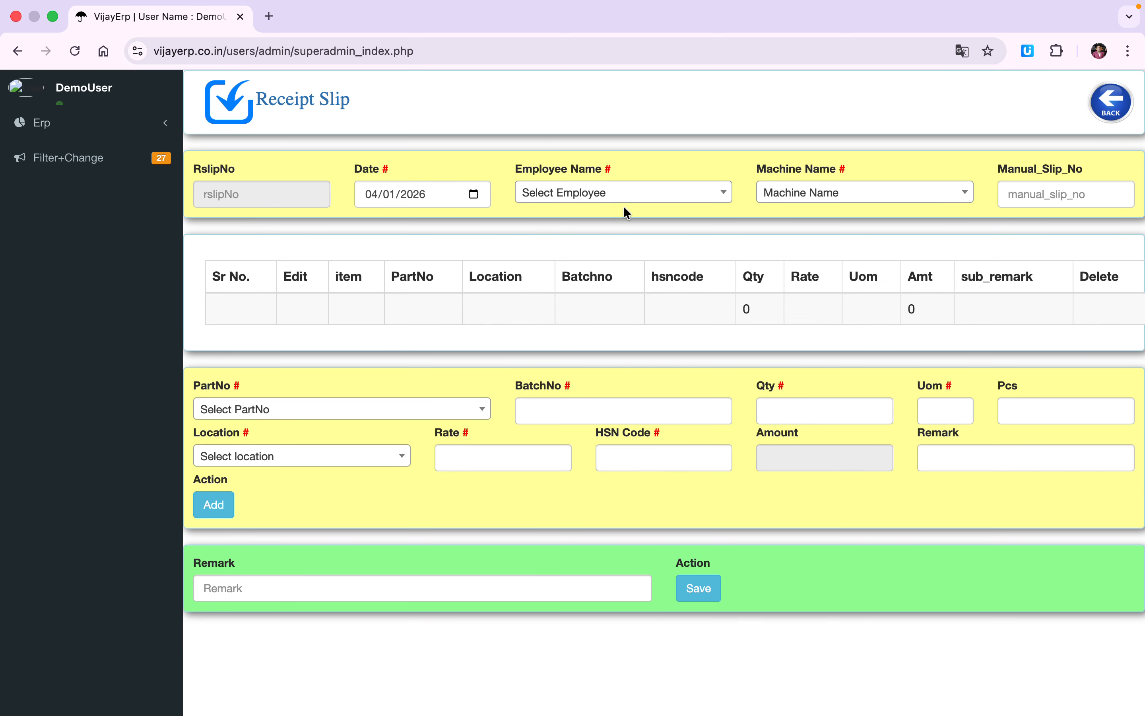
pyautogui.click(613, 192)
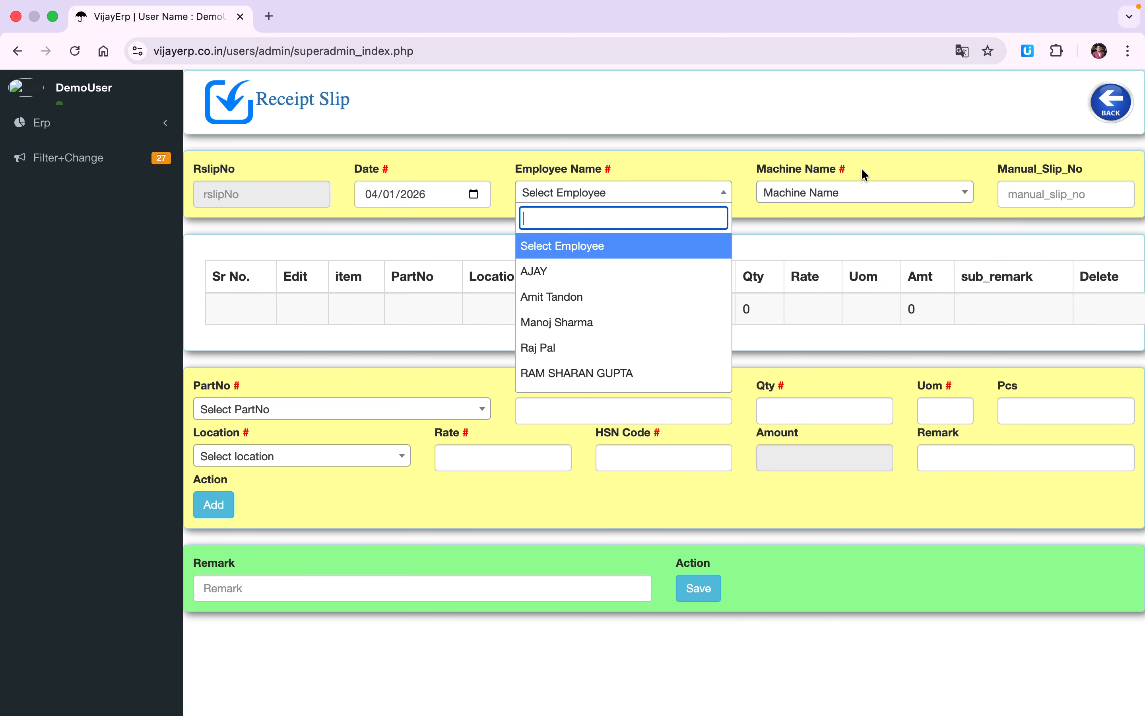
pyautogui.click(831, 191)
pyautogui.click(741, 164)
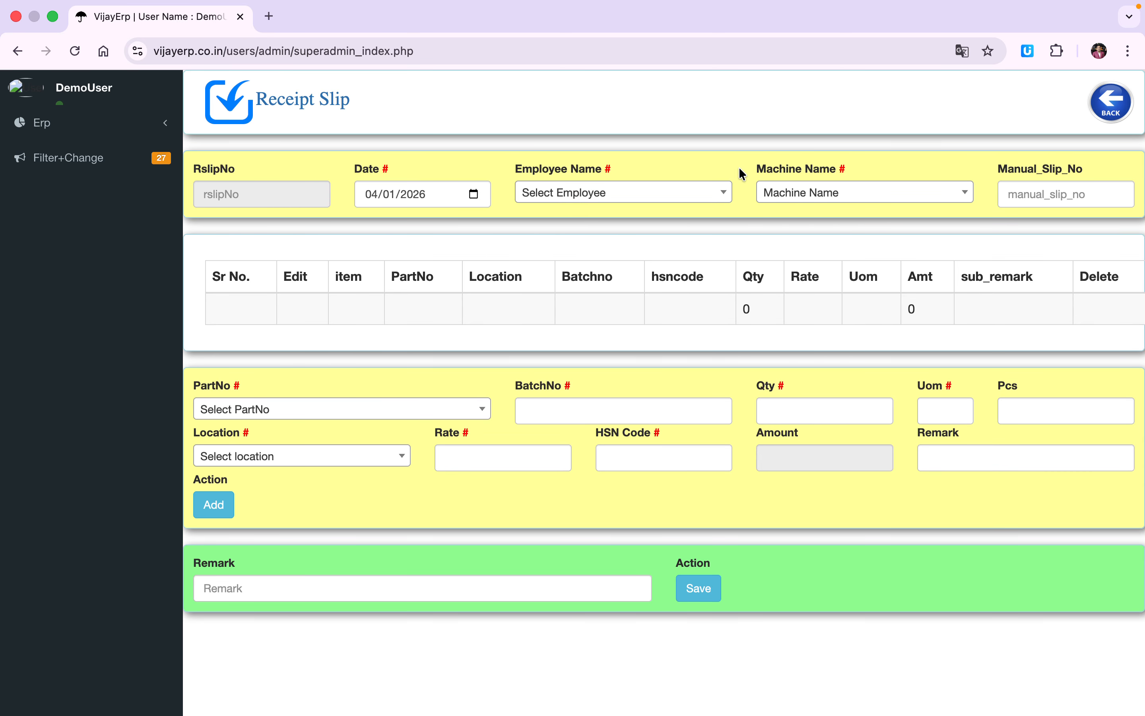
pyautogui.click(1080, 195)
pyautogui.click(931, 151)
# Enter part 0006~jacket on the receipt slip with batch number 2345 DT 04-01-26 and quantity 1
pyautogui.click(314, 409)
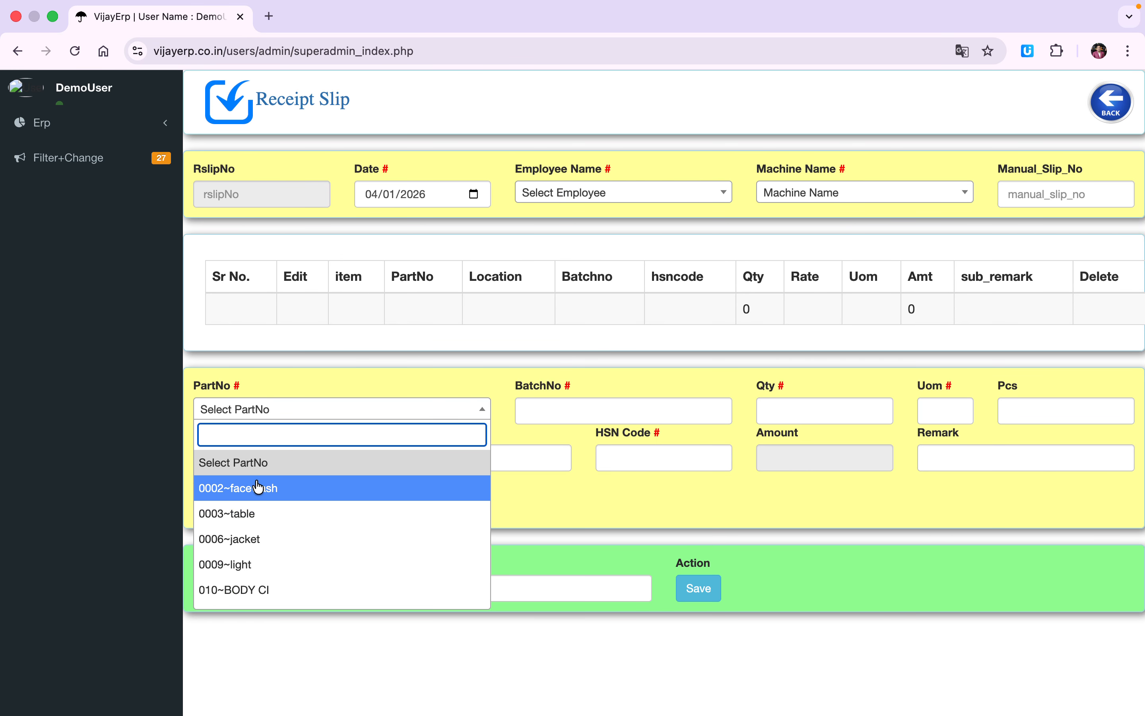
pyautogui.click(239, 538)
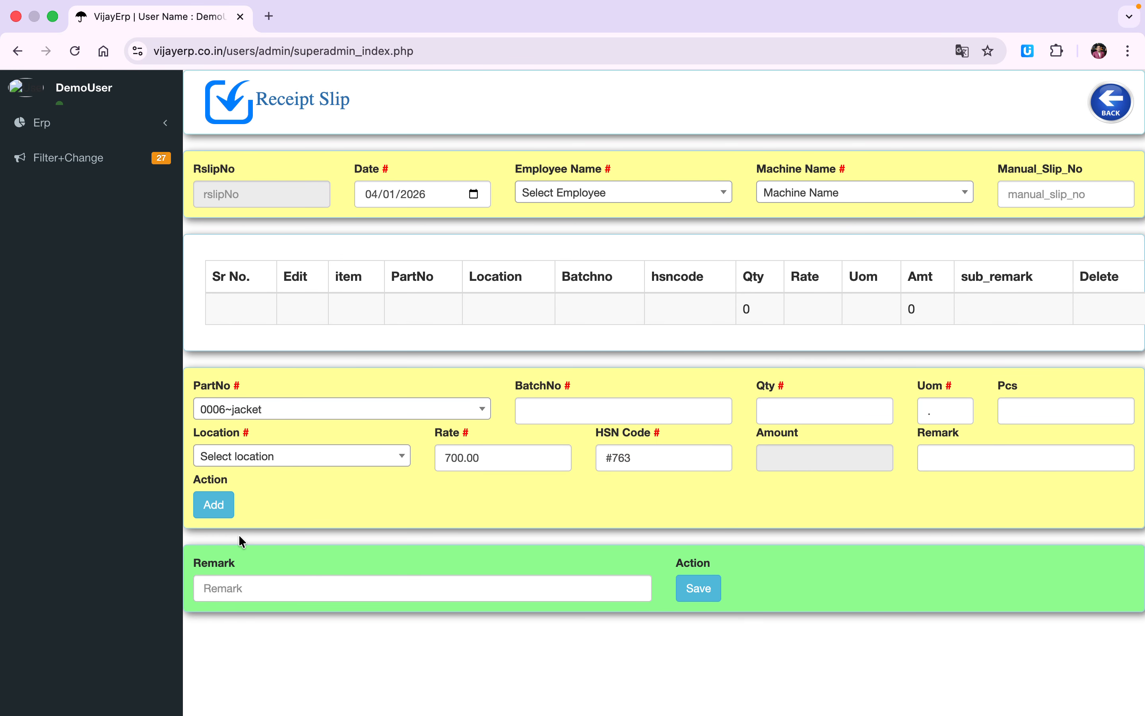
pyautogui.click(619, 410)
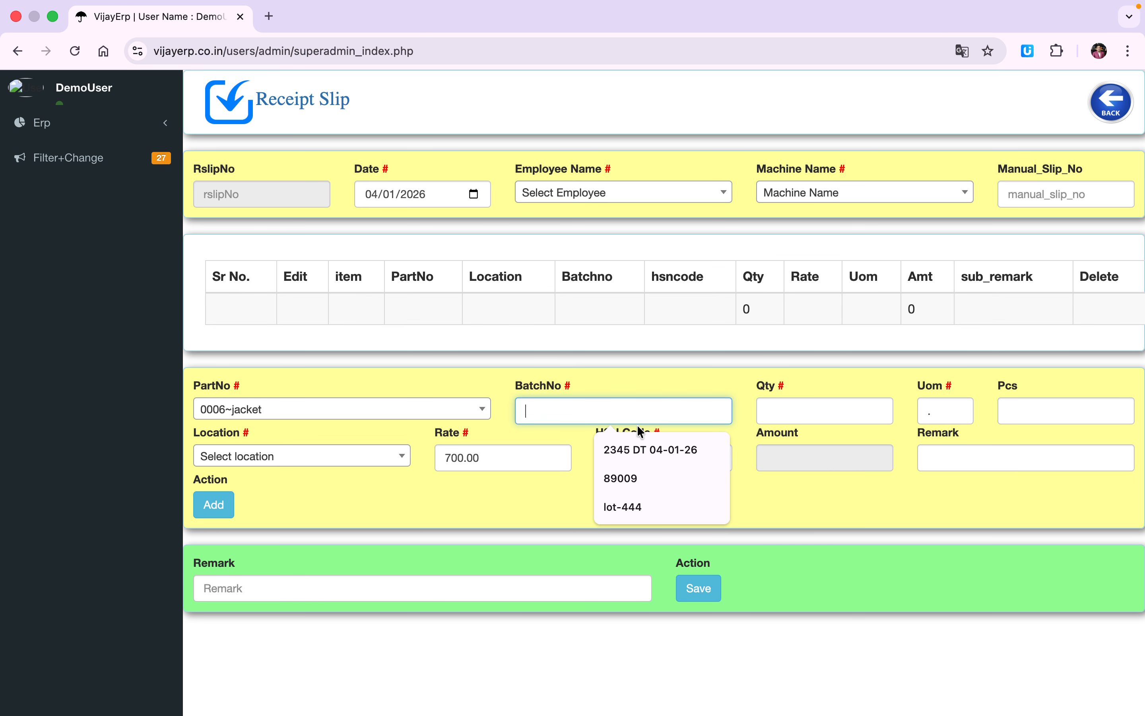
pyautogui.click(639, 450)
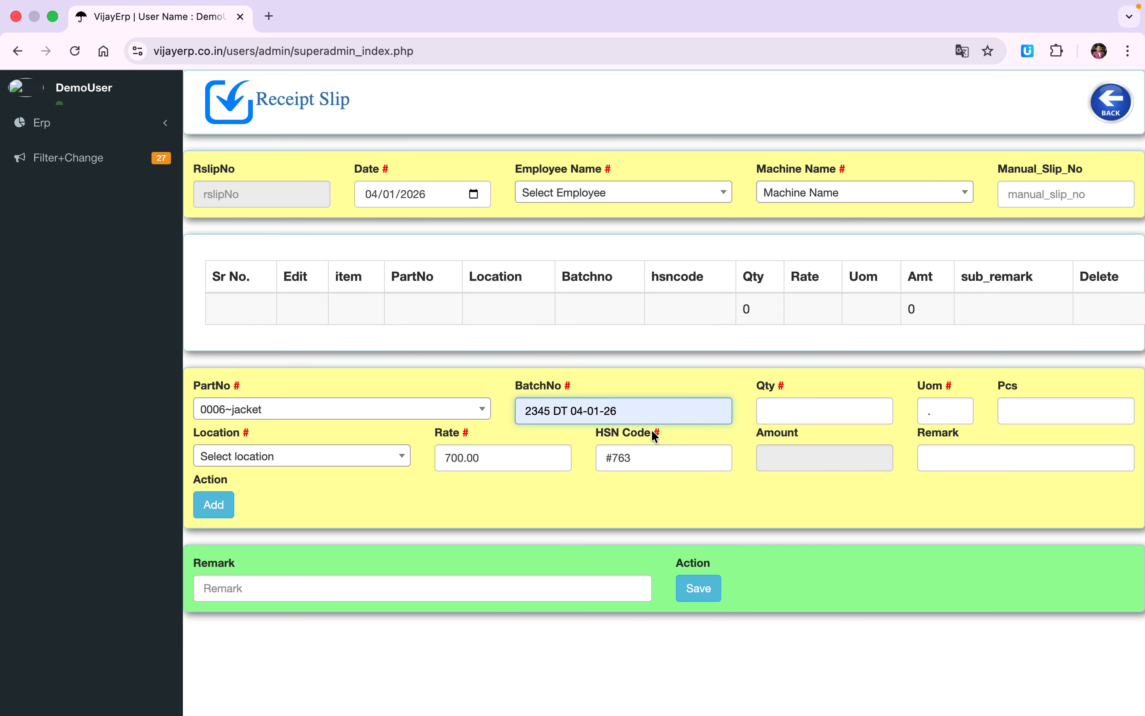
pyautogui.click(793, 408)
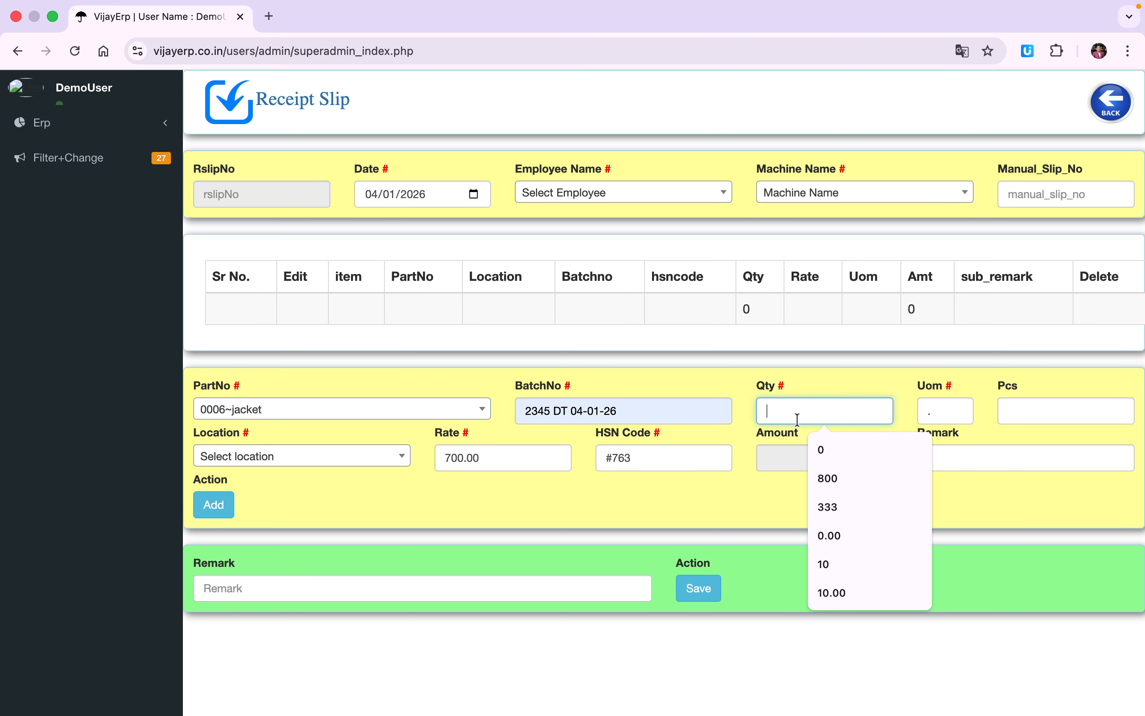
pyautogui.write('1')
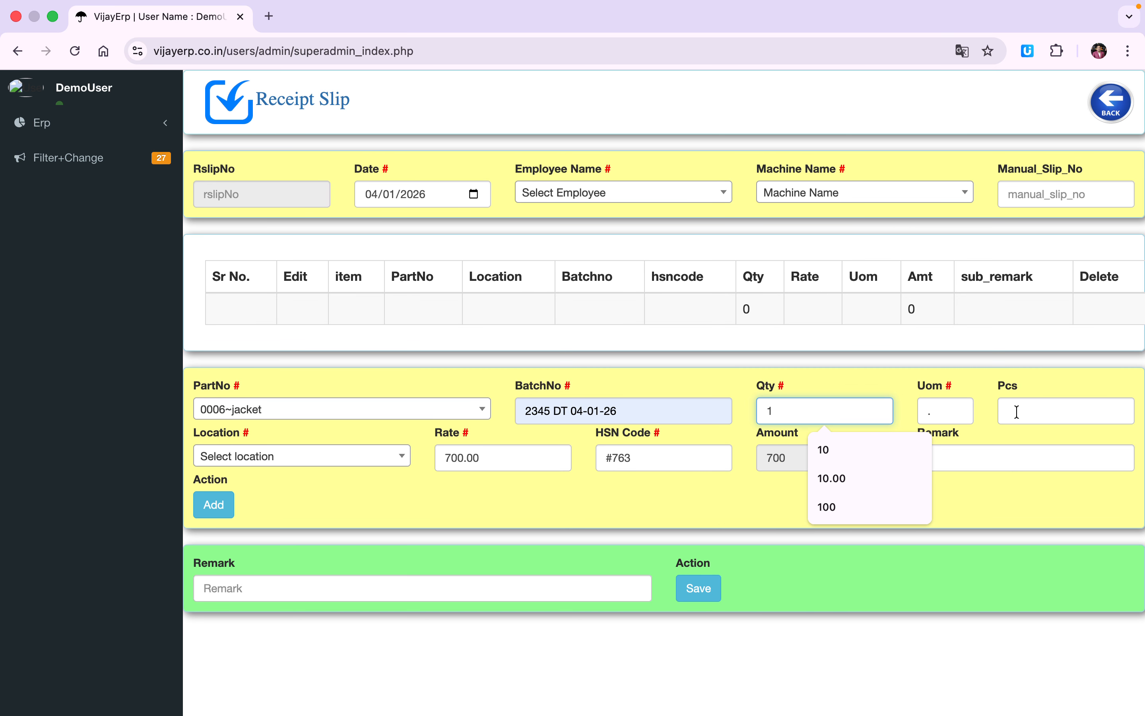
# Set the jacket's location to 595B and its remark to "try", and add the line to the receipt slip
pyautogui.click(1016, 412)
pyautogui.click(274, 458)
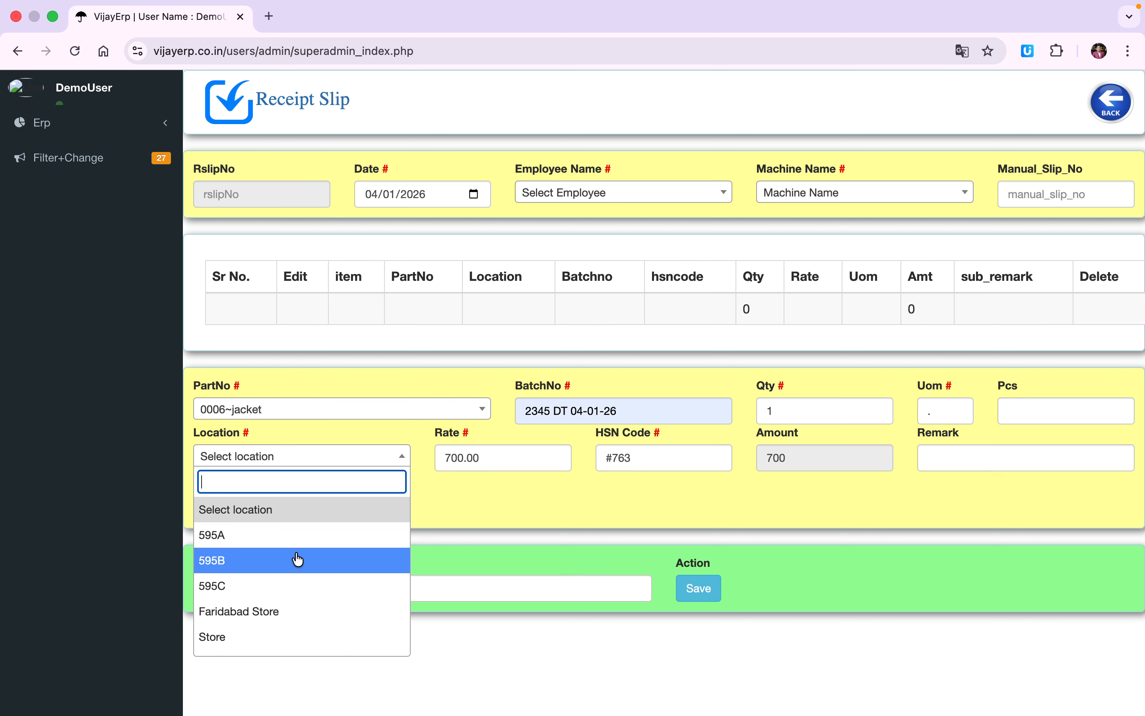
pyautogui.click(276, 561)
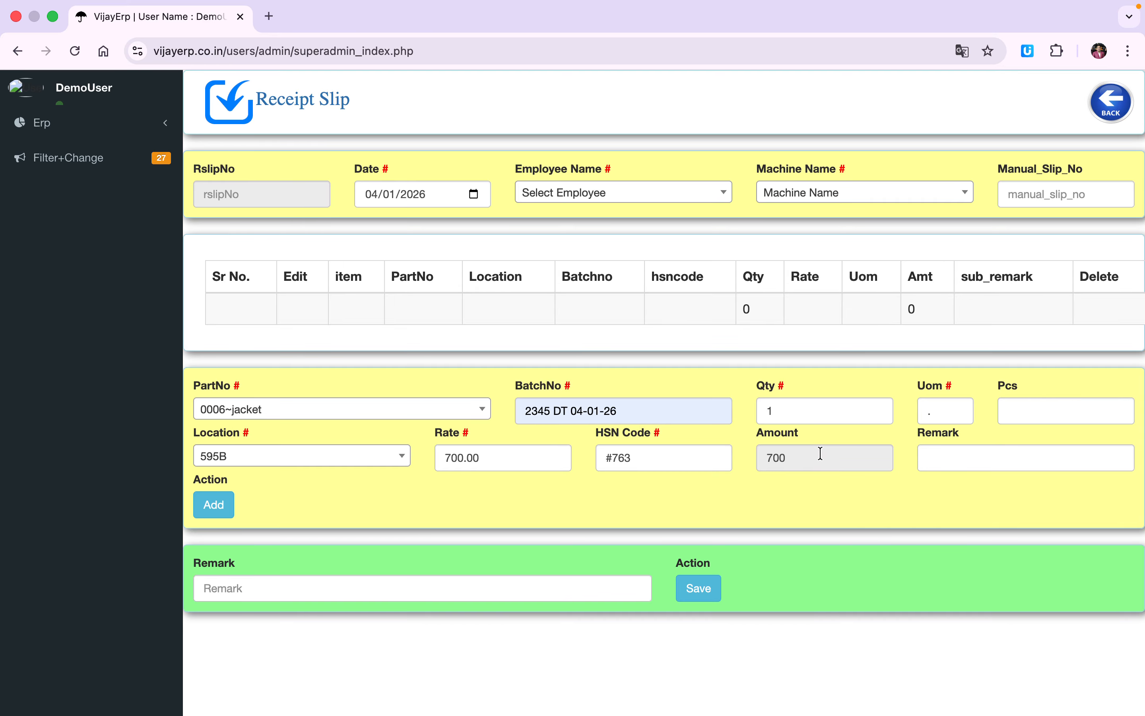
pyautogui.click(1004, 463)
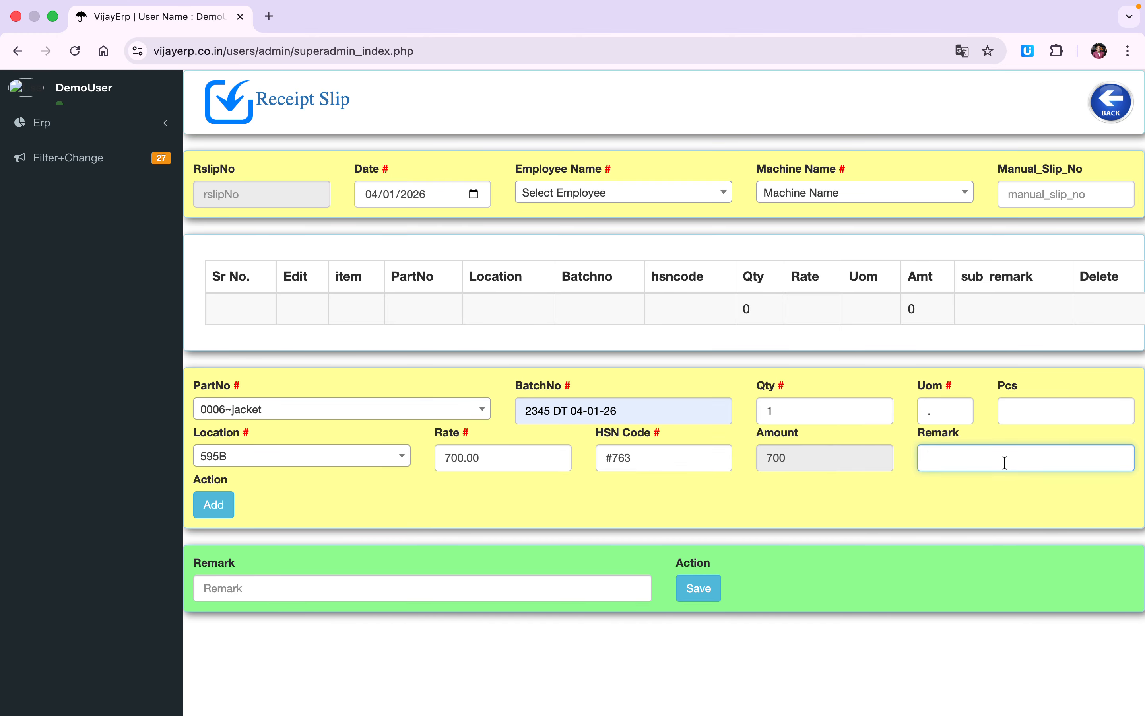
pyautogui.write('try')
pyautogui.click(200, 507)
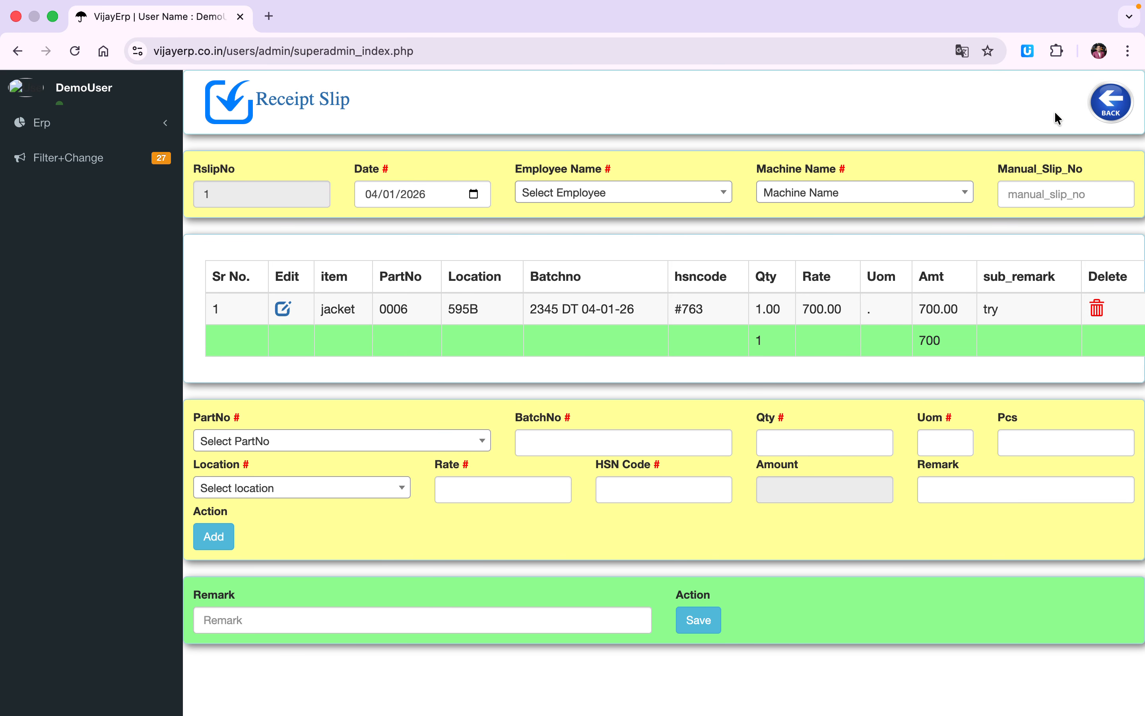
# Return from the receipt slip to the Purchase module and run the Below The Minimum stock report
pyautogui.click(1110, 105)
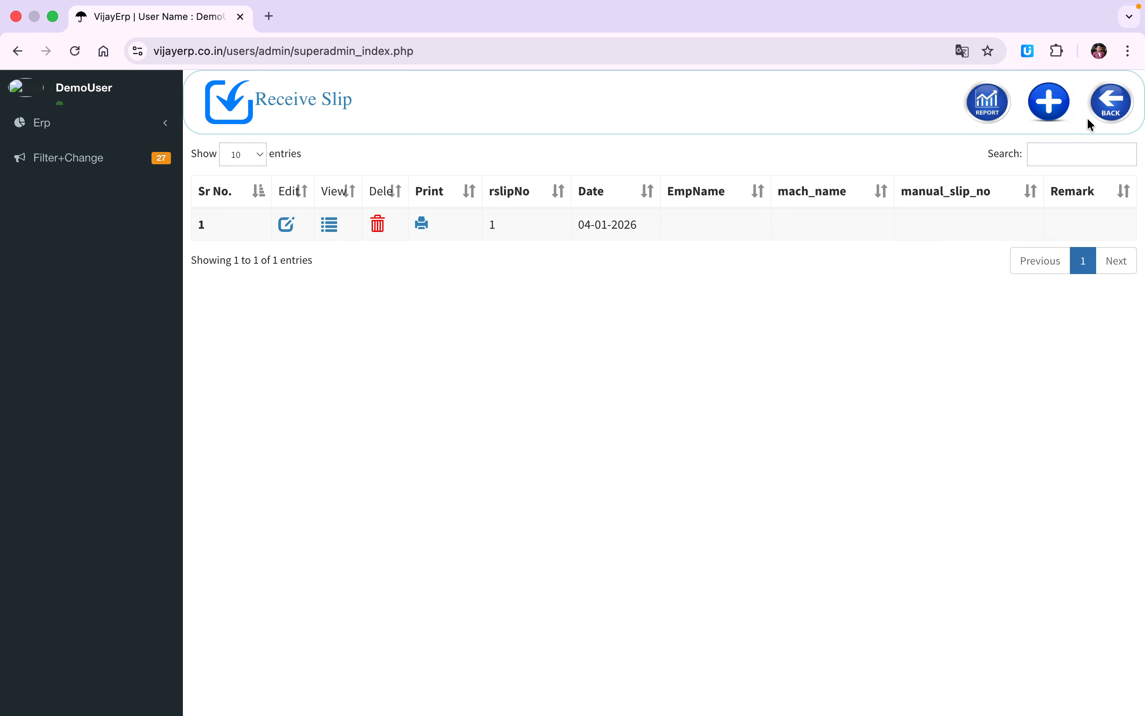
pyautogui.click(1105, 110)
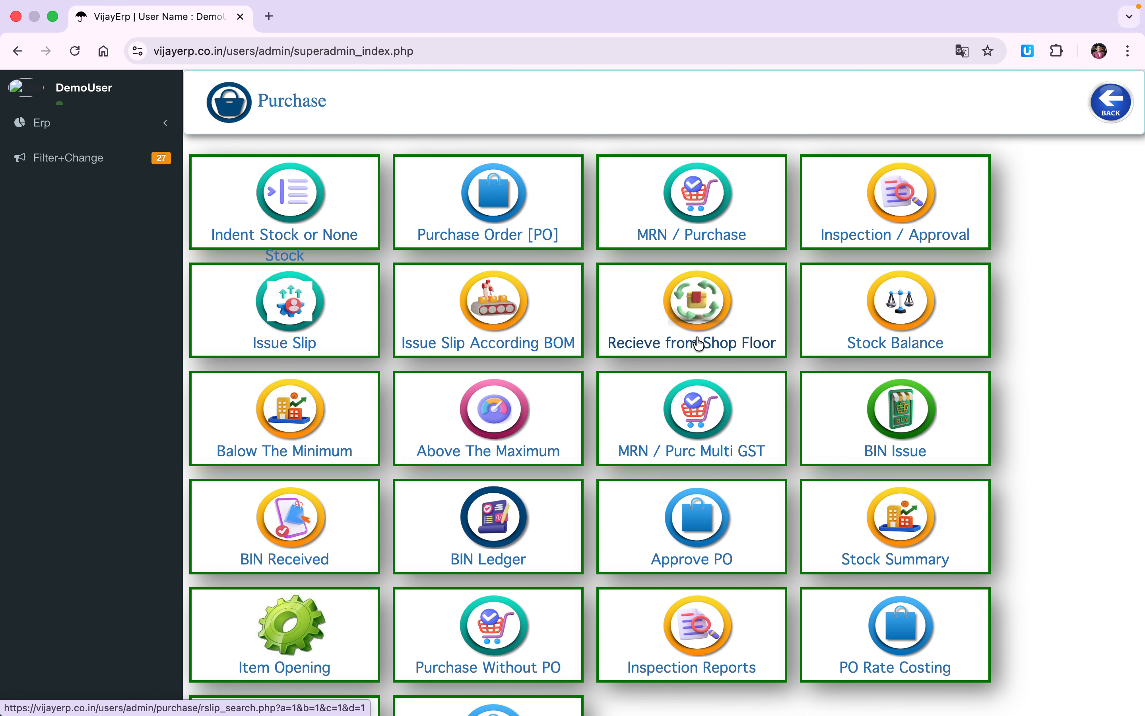
pyautogui.scroll(-3, 699, 343)
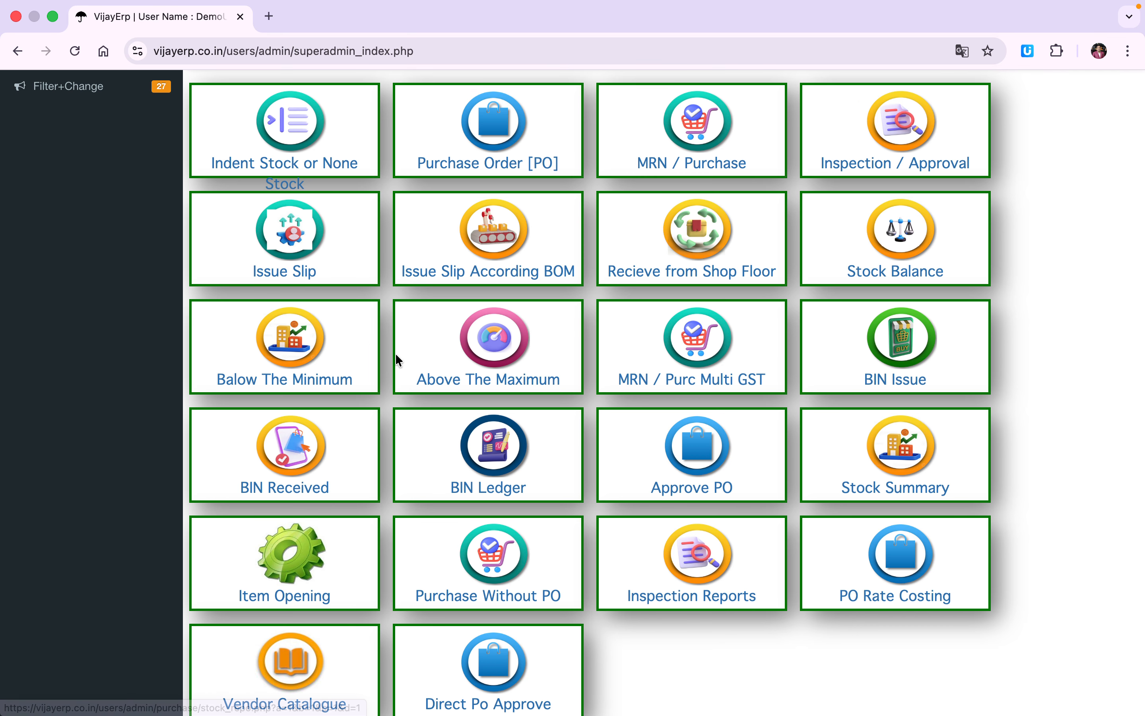
pyautogui.click(339, 327)
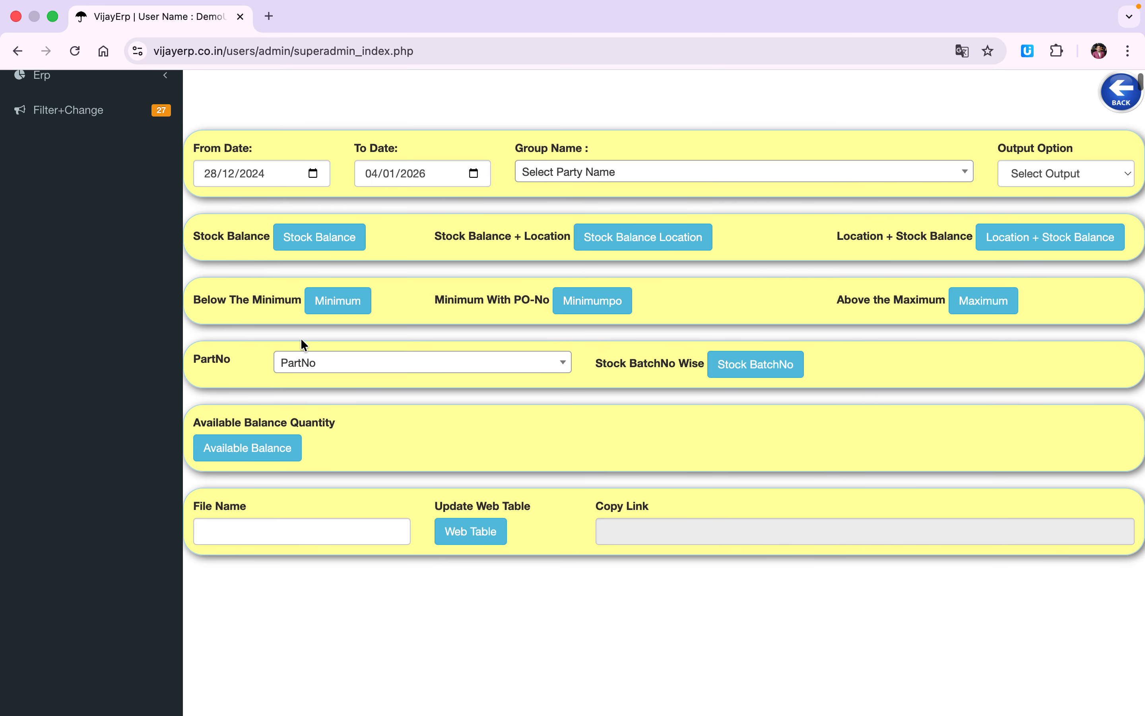
pyautogui.click(354, 304)
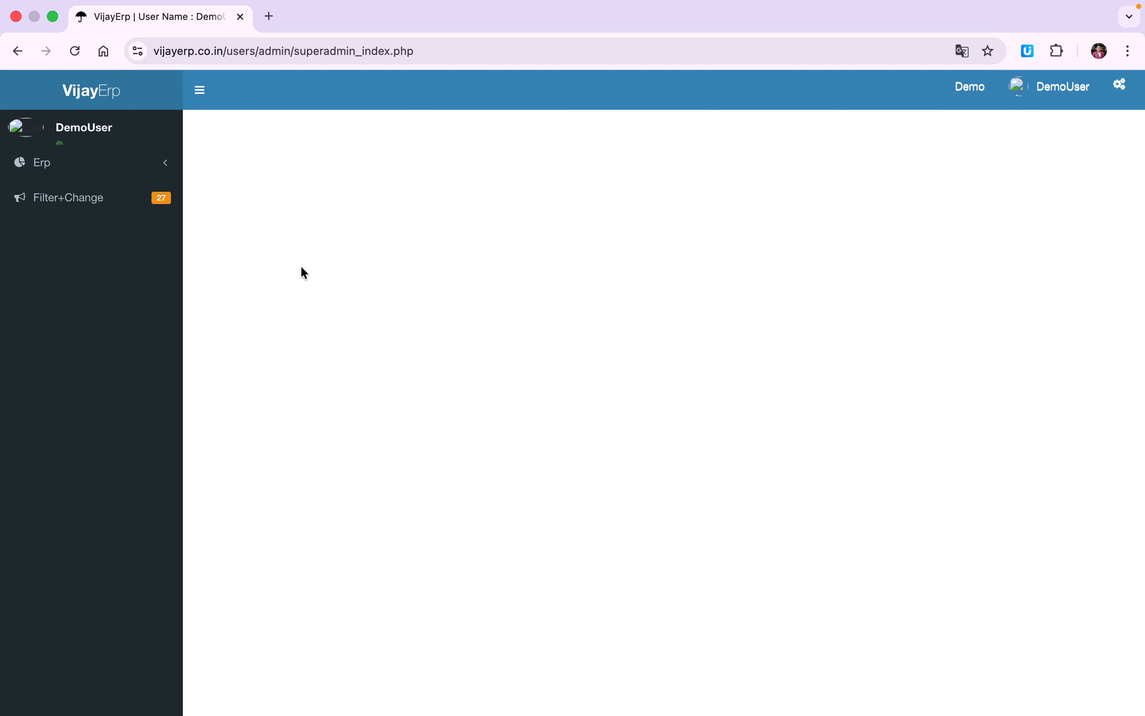
pyautogui.click(64, 172)
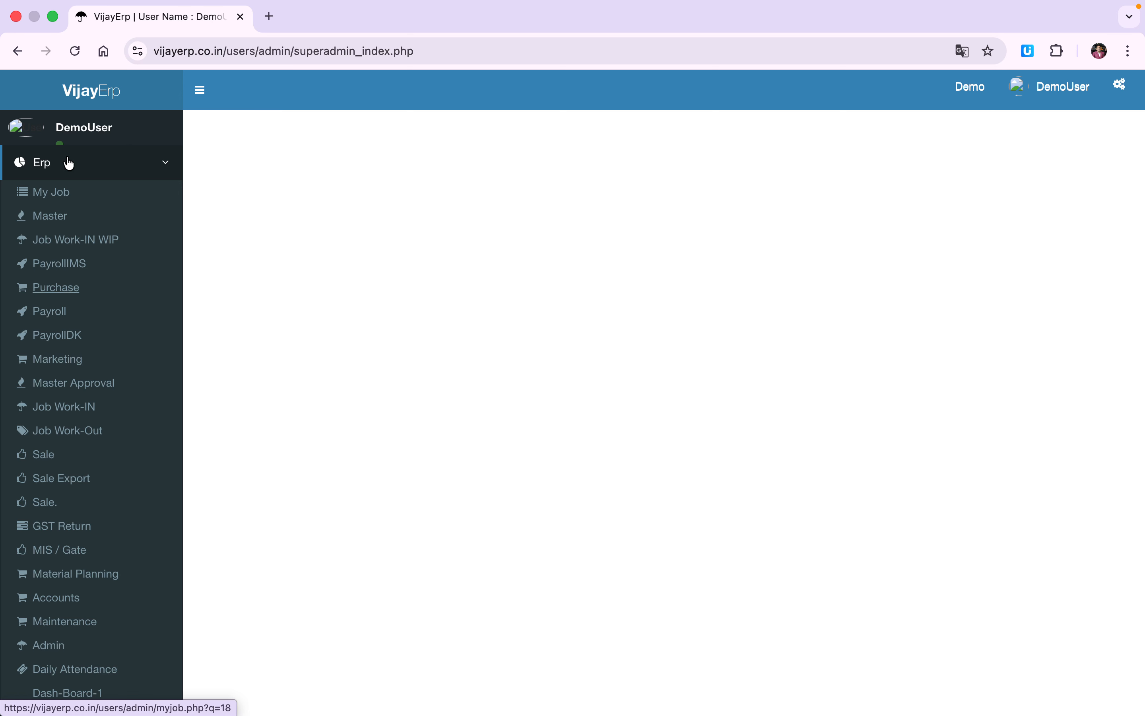
pyautogui.rightClick(175, 18)
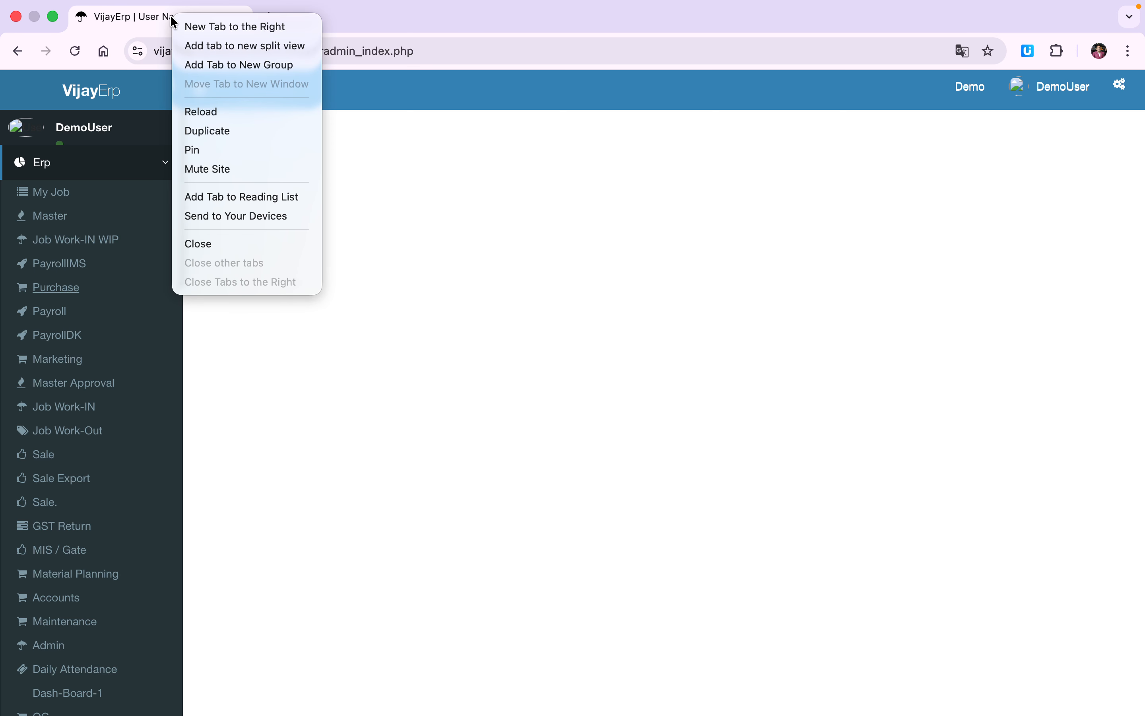
pyautogui.click(516, 19)
pyautogui.click(268, 15)
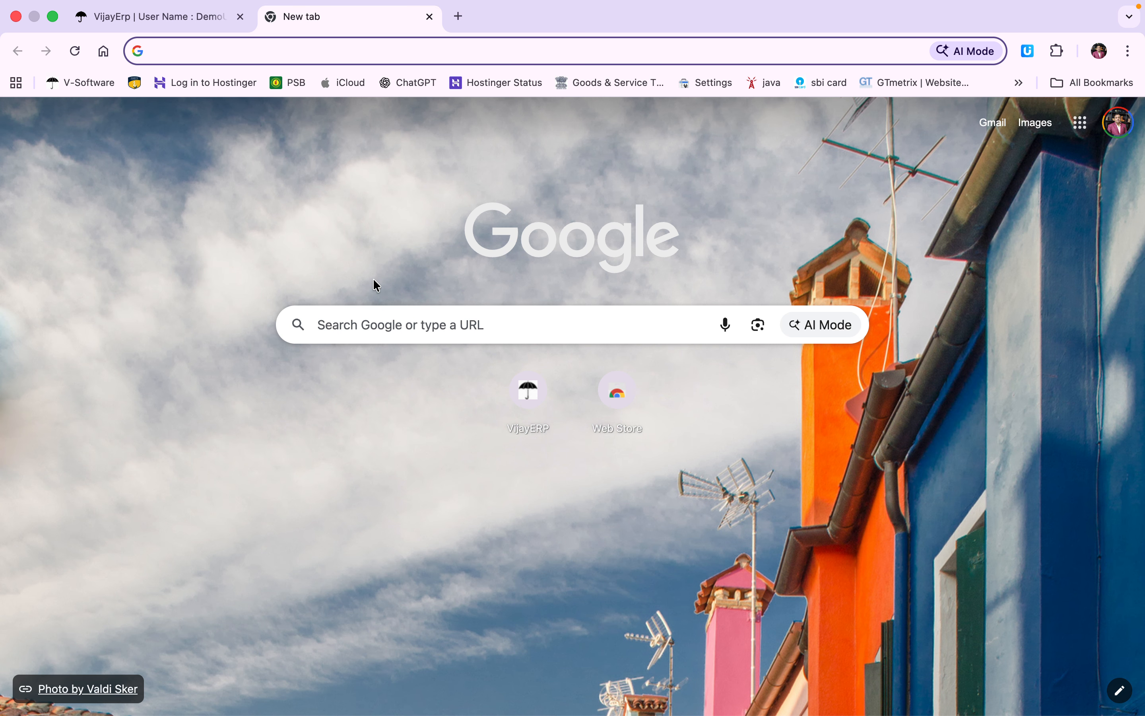
pyautogui.click(88, 90)
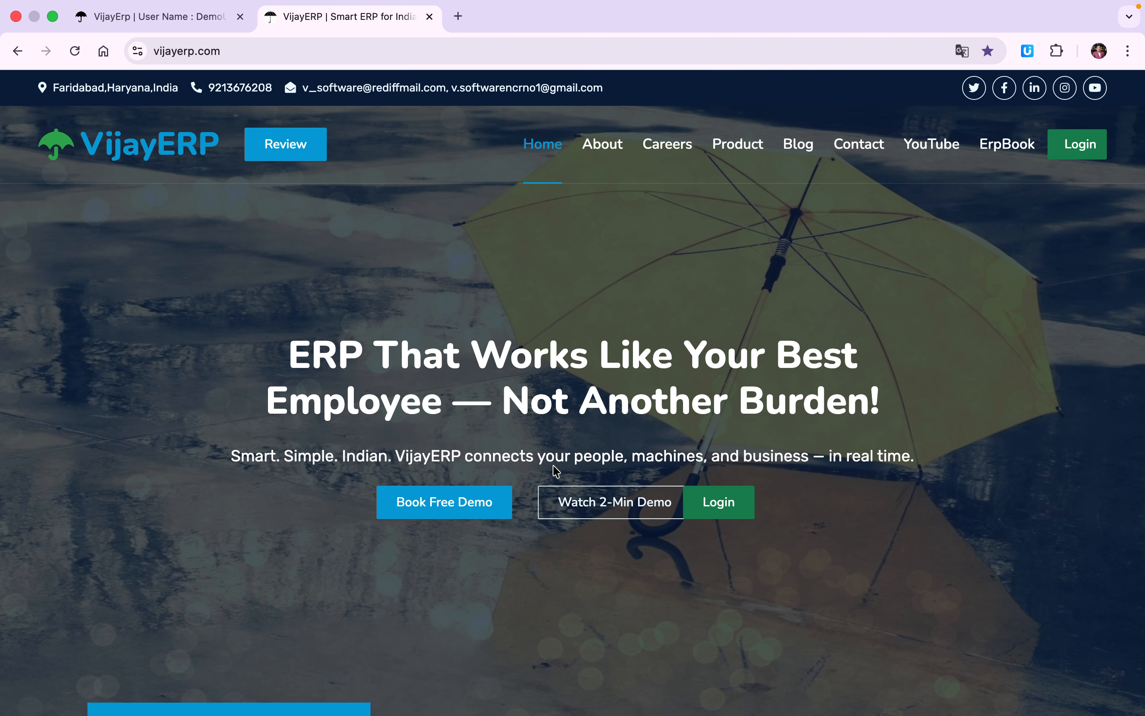
pyautogui.click(724, 504)
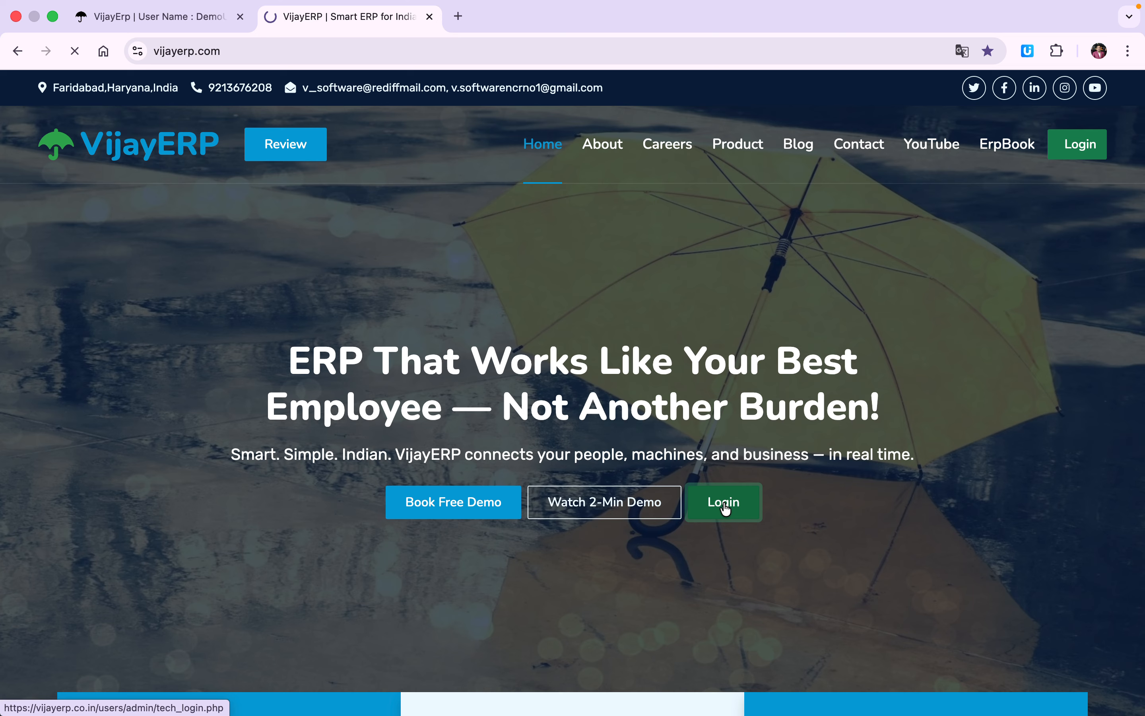
pyautogui.click(429, 17)
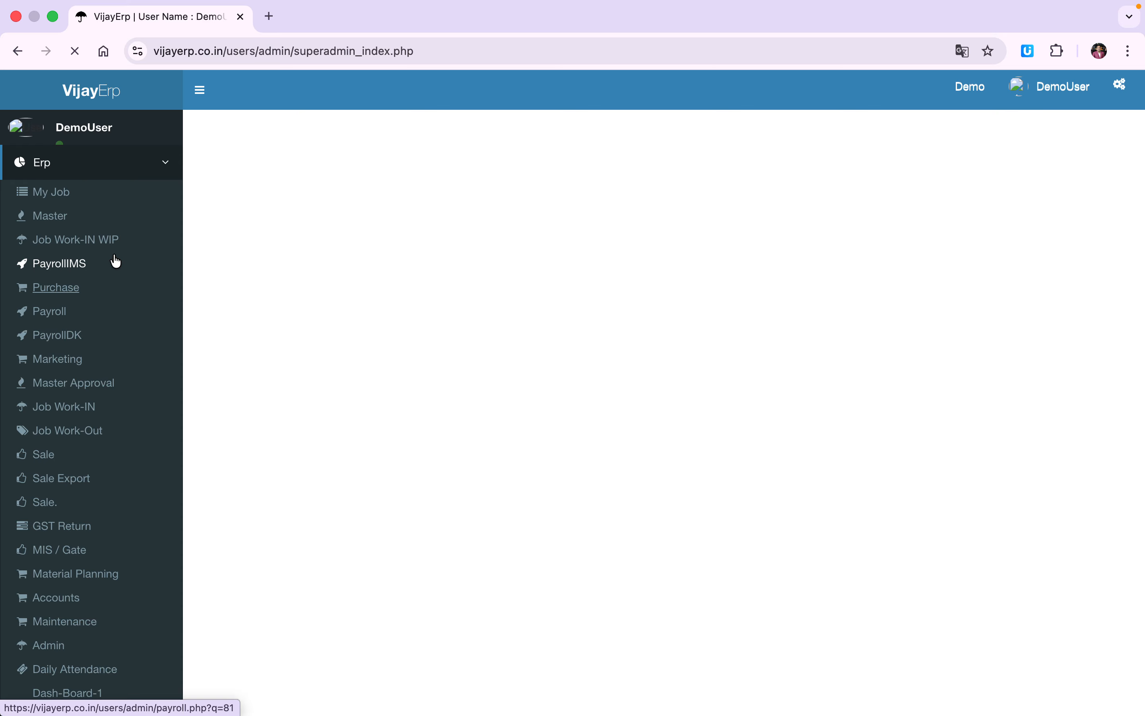
# Reload the ERP and open the Purchase module's Stock Balance page
pyautogui.click(74, 50)
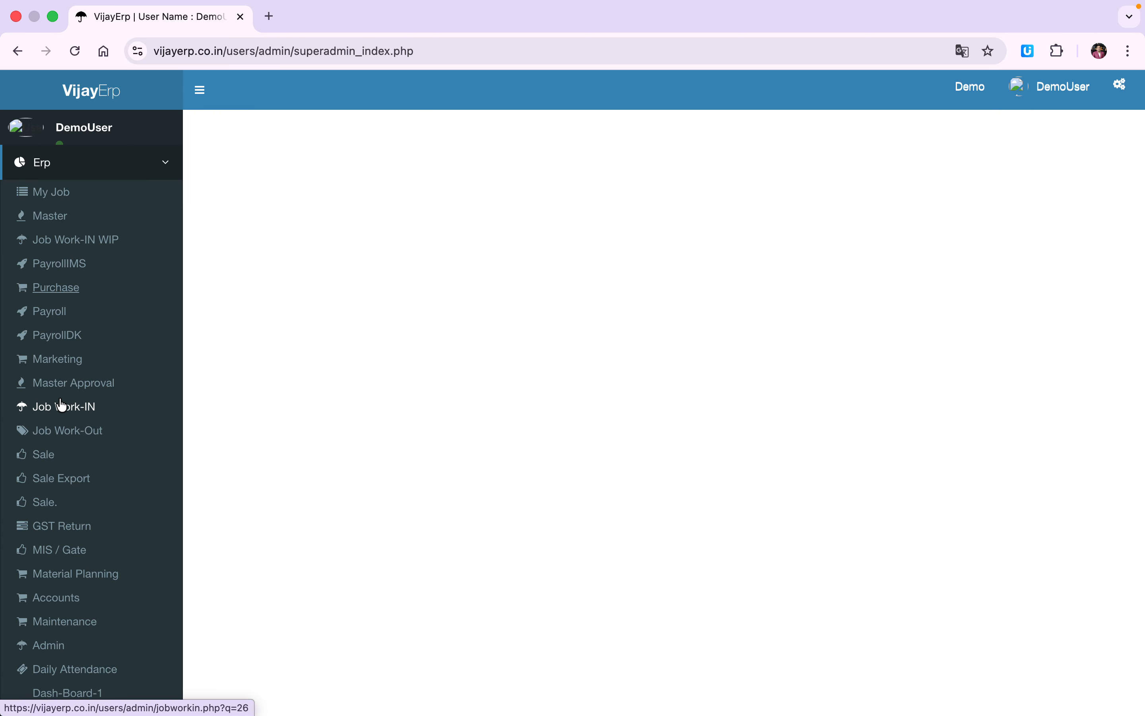
pyautogui.click(75, 47)
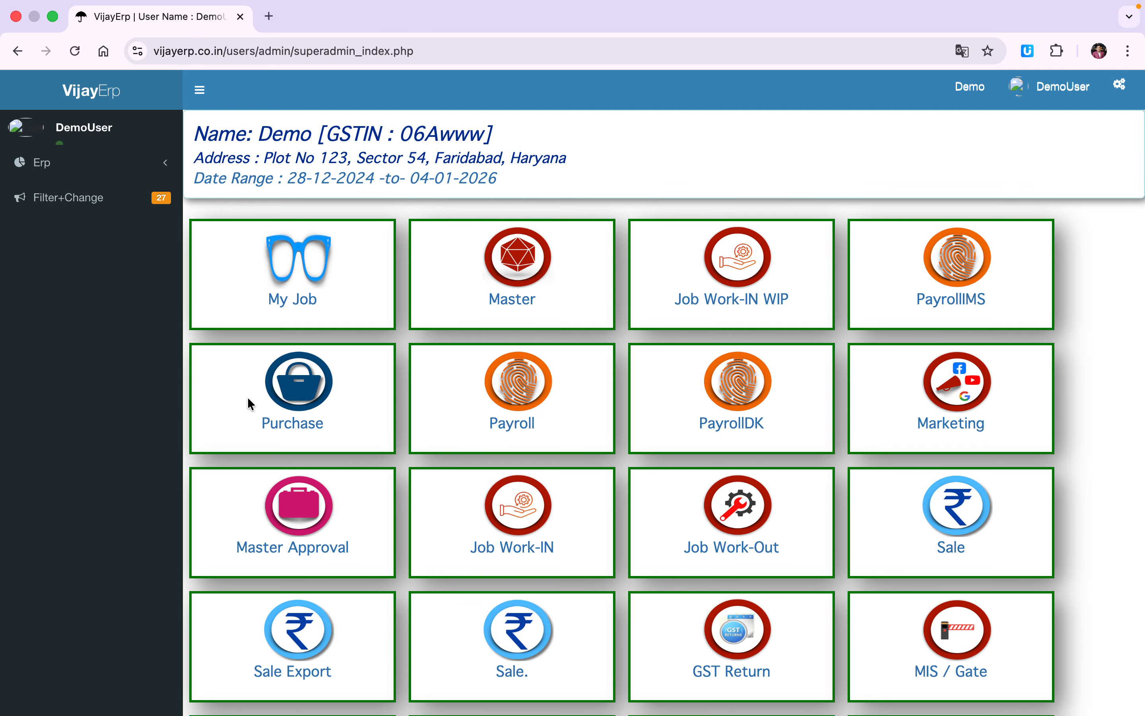
pyautogui.click(291, 419)
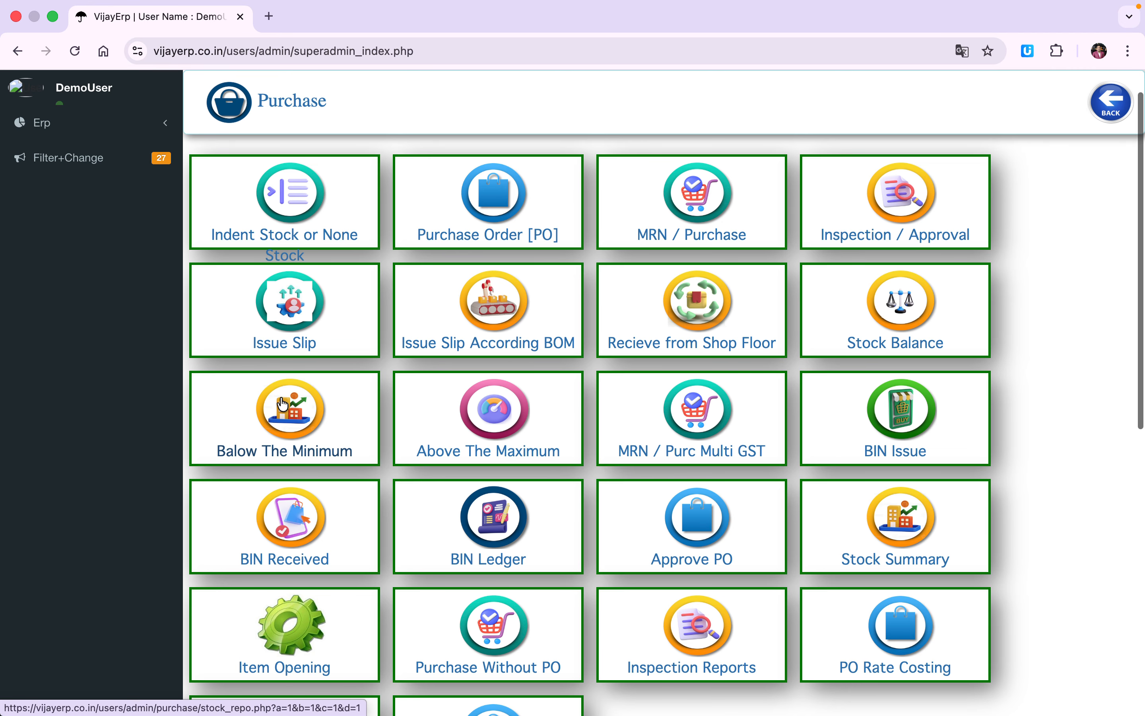
pyautogui.click(875, 310)
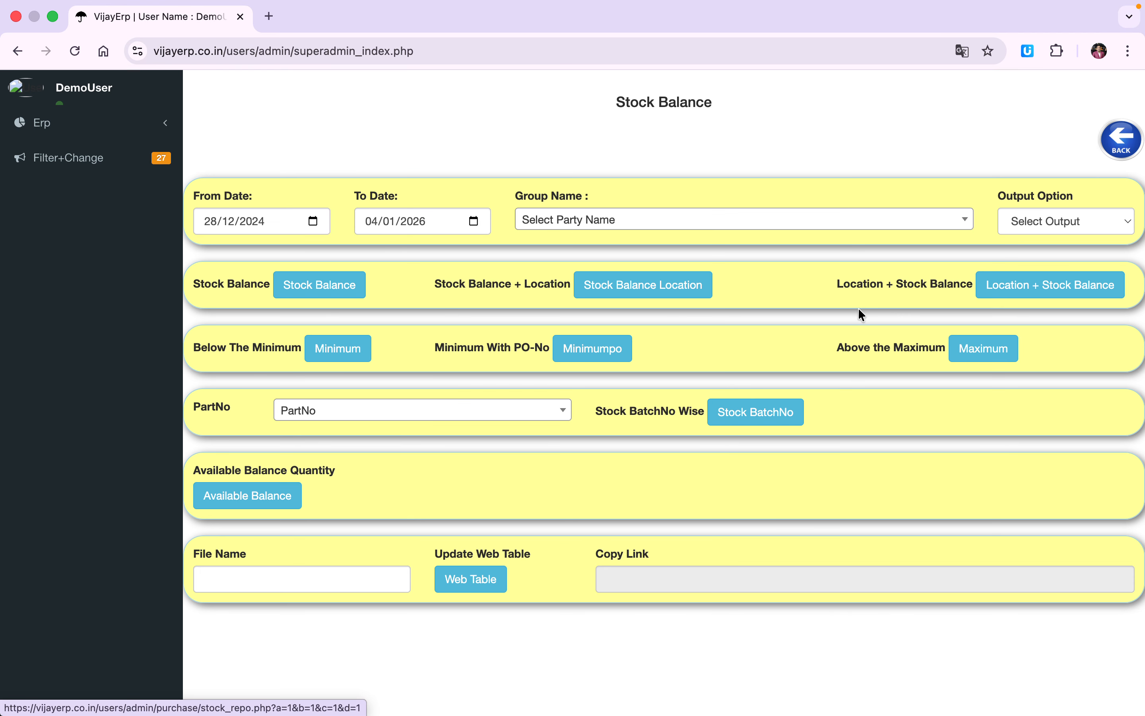
# Choose the Finish Goods group and run the Below The Minimum stock report
pyautogui.click(665, 226)
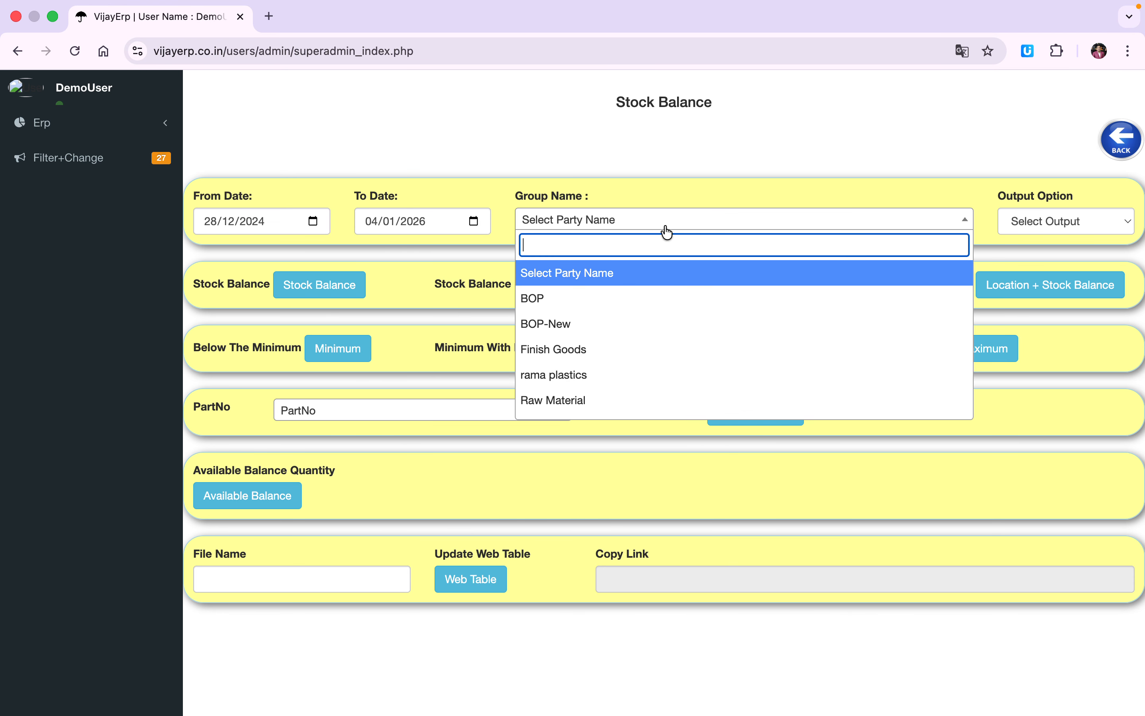
pyautogui.click(580, 351)
pyautogui.click(339, 350)
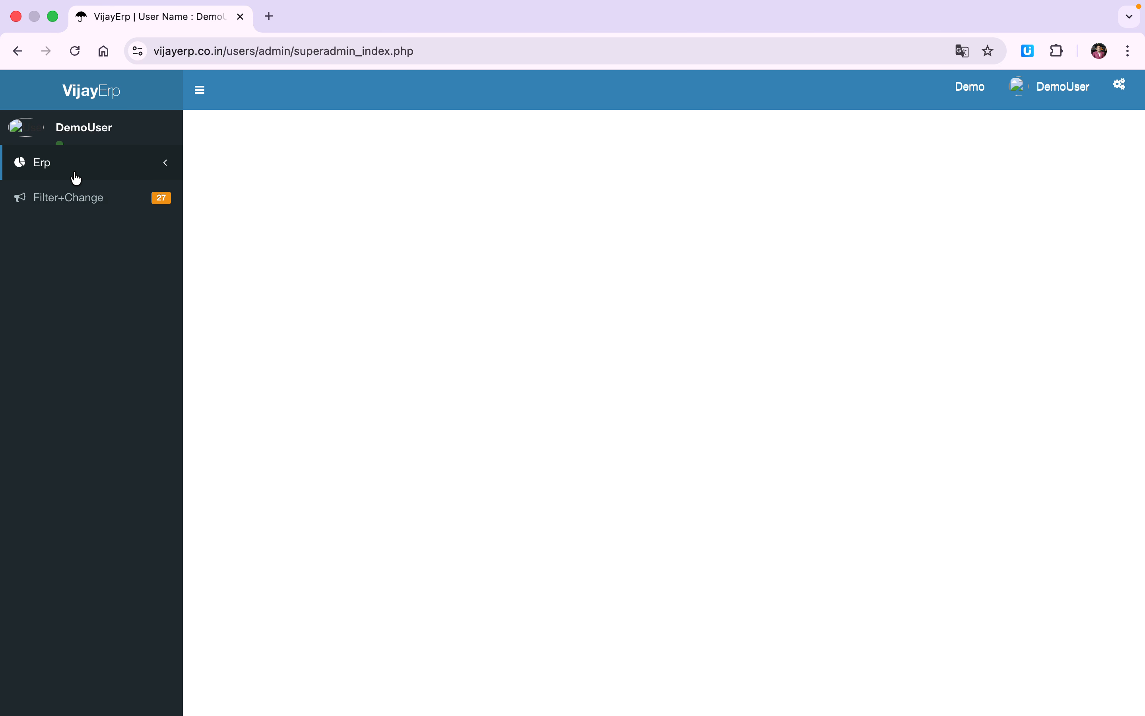
# Examine the groups, part numbers, balances and minimum quantities throughout the Below The Minimum report
pyautogui.click(59, 169)
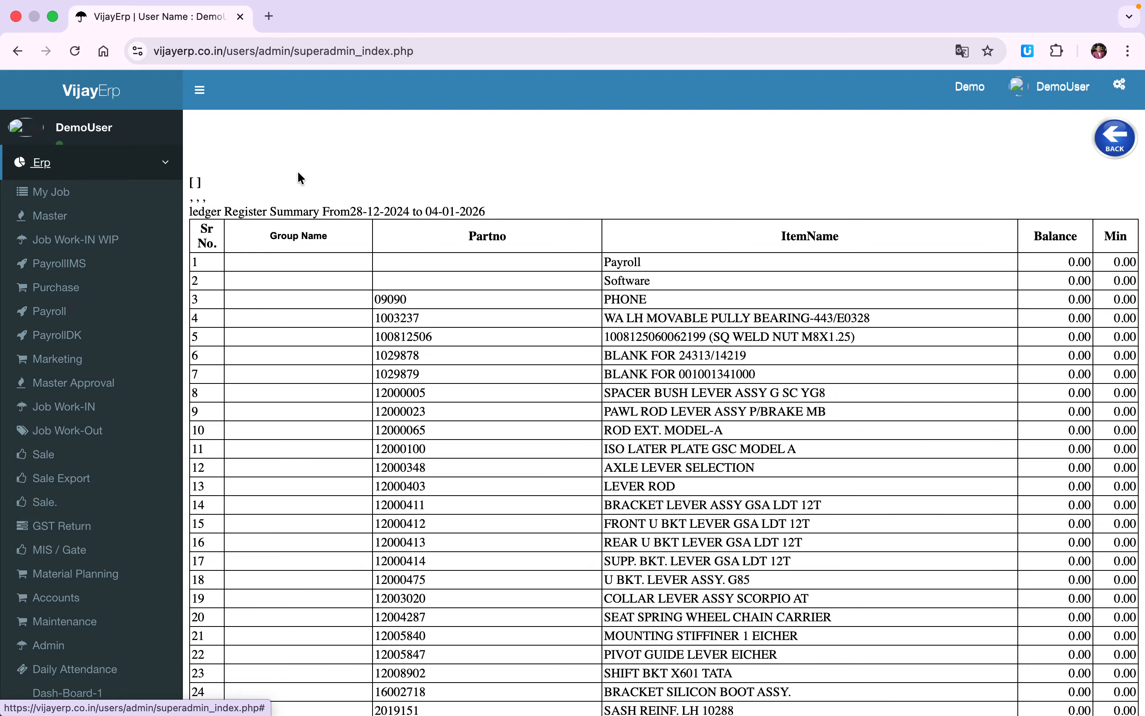
pyautogui.scroll(-20, 407, 277)
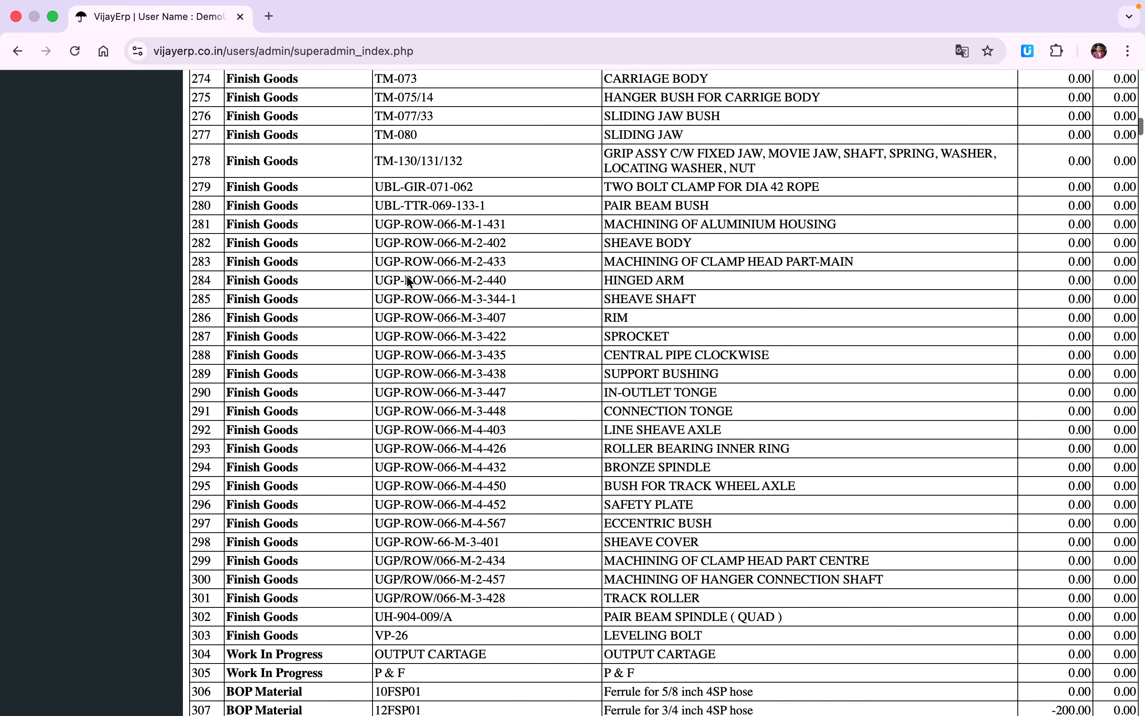
pyautogui.scroll(-20, 407, 277)
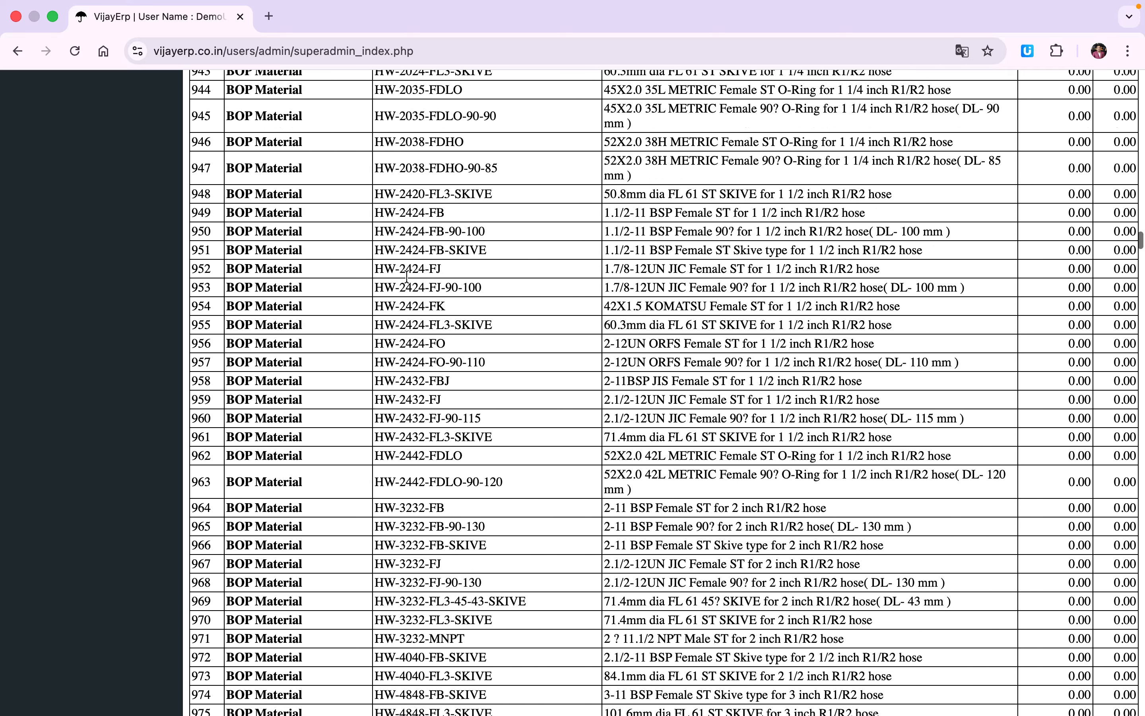
pyautogui.scroll(-20, 406, 276)
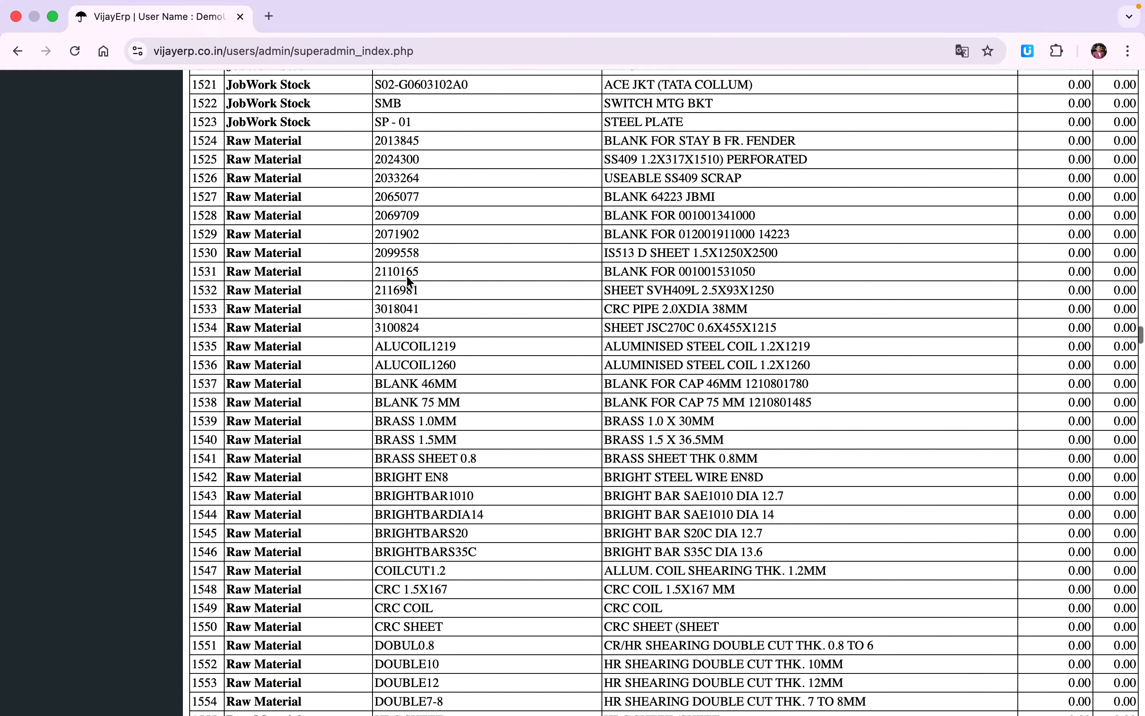
pyautogui.scroll(-20, 406, 279)
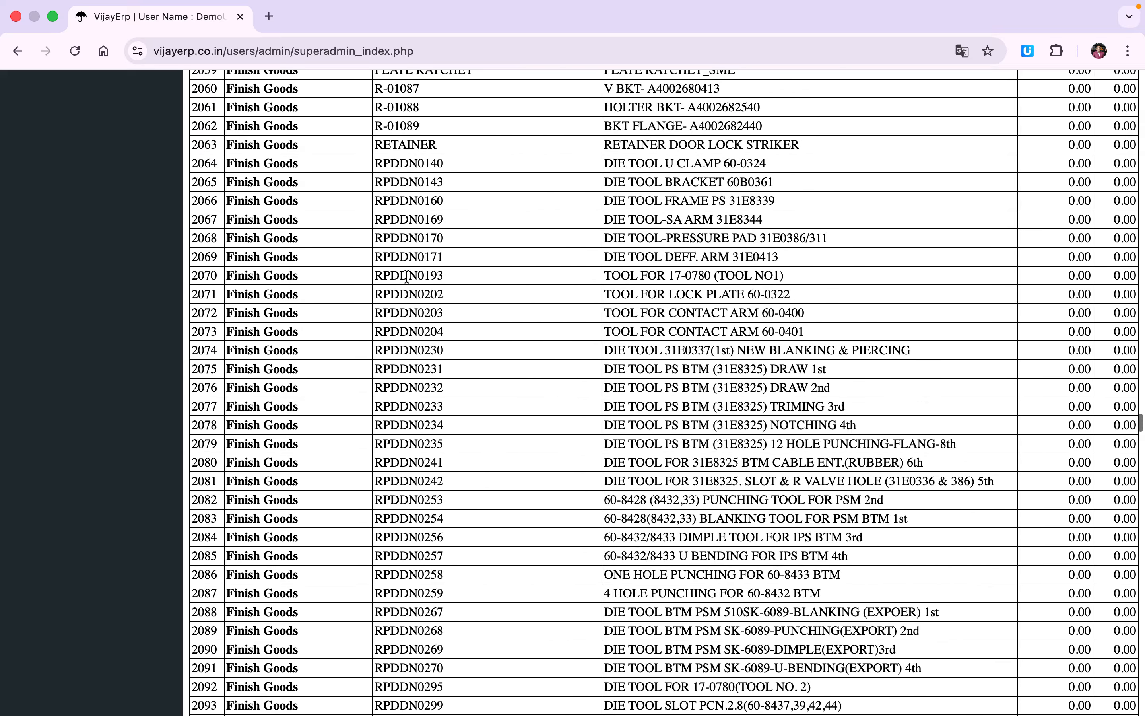
pyautogui.scroll(-20, 407, 277)
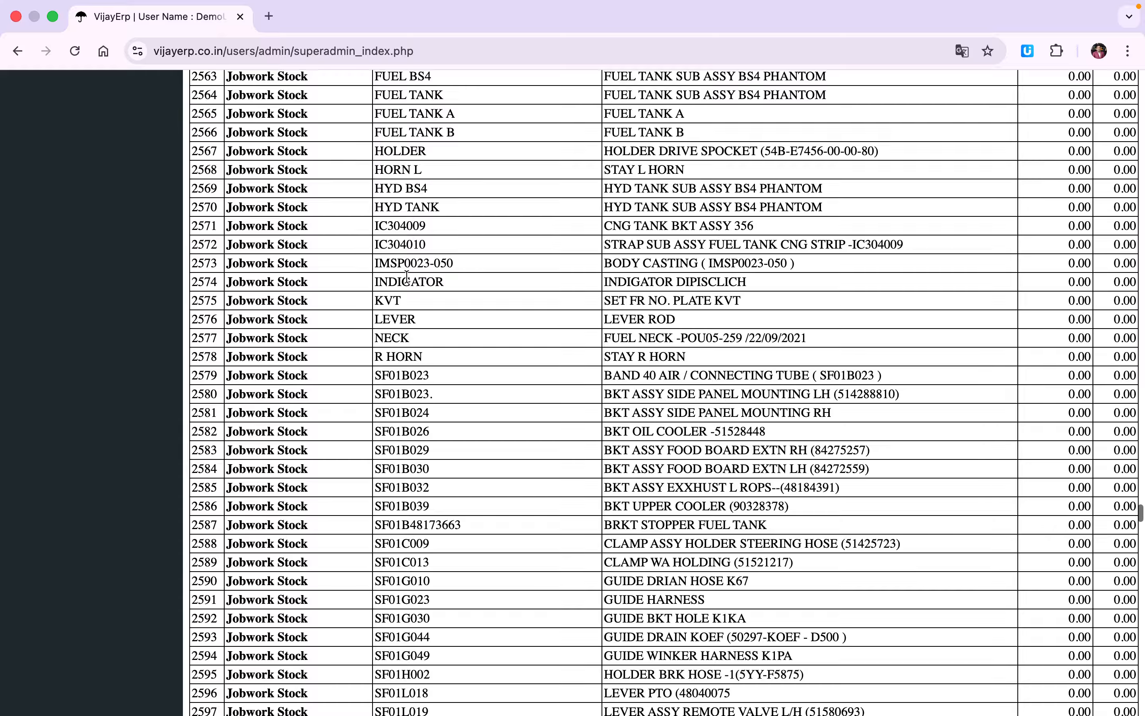
pyautogui.scroll(-20, 407, 277)
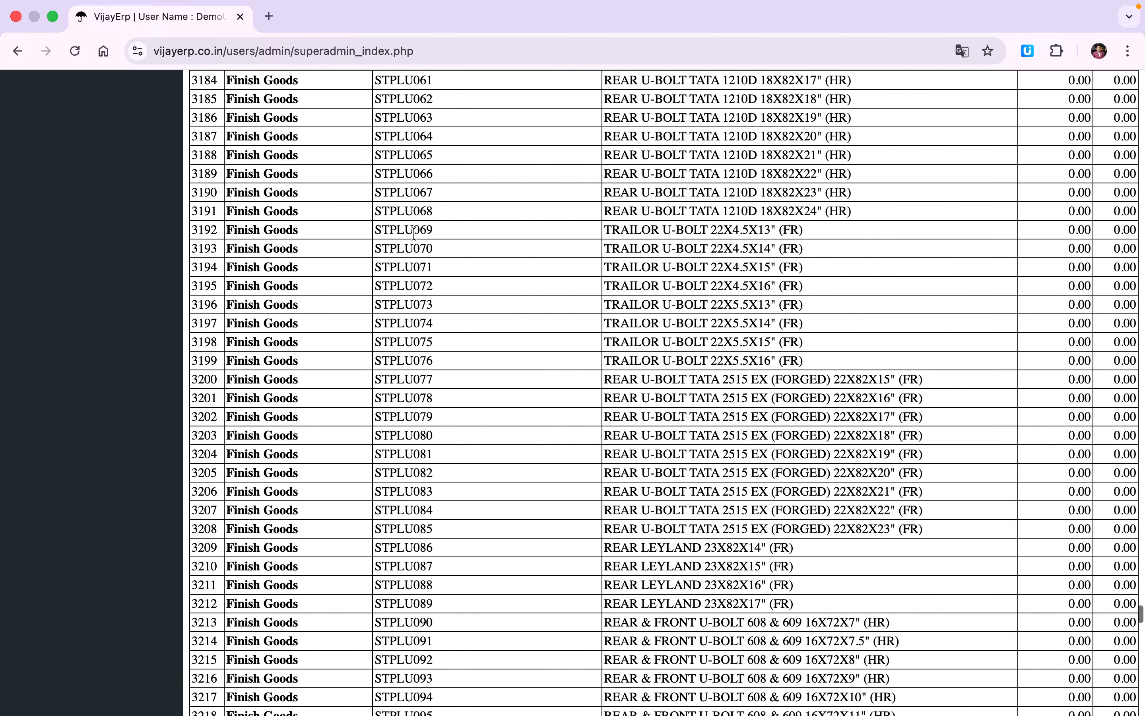
pyautogui.scroll(-20, 414, 234)
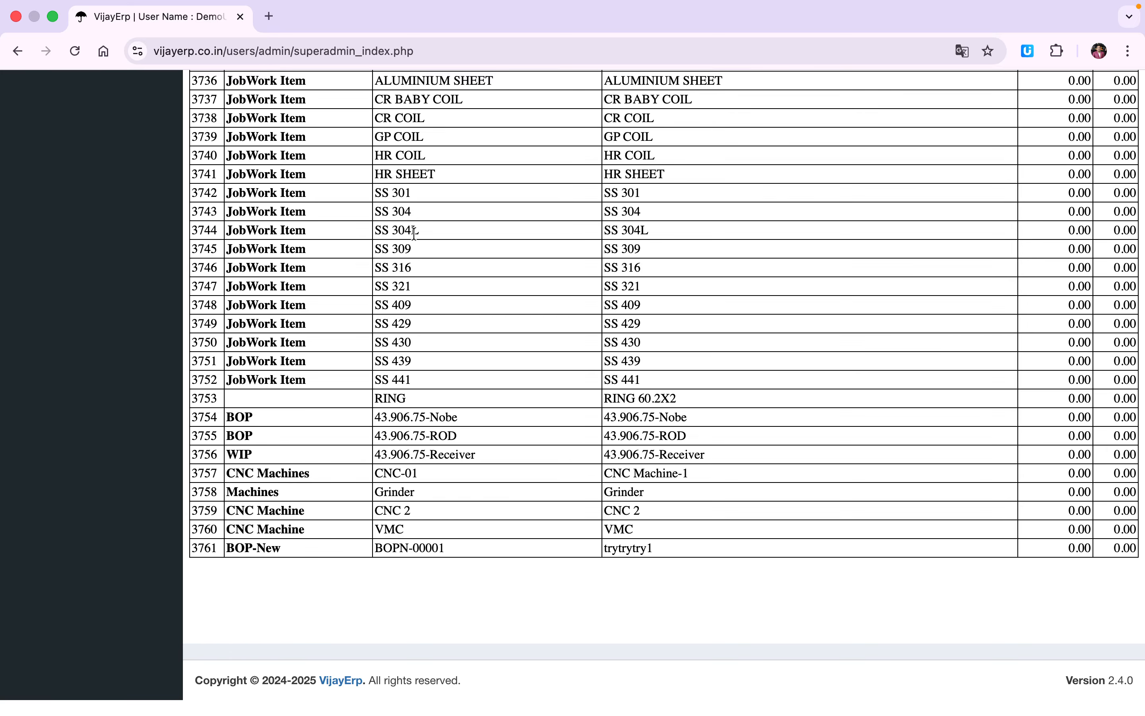
pyautogui.scroll(20, 414, 233)
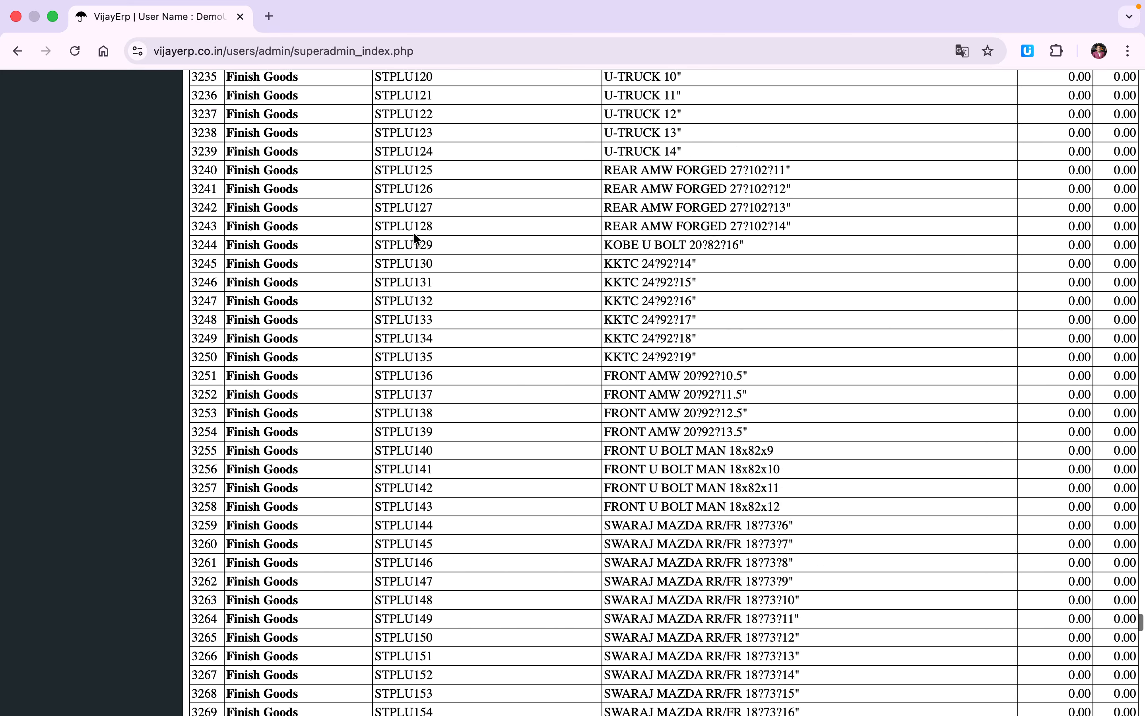
pyautogui.scroll(20, 414, 234)
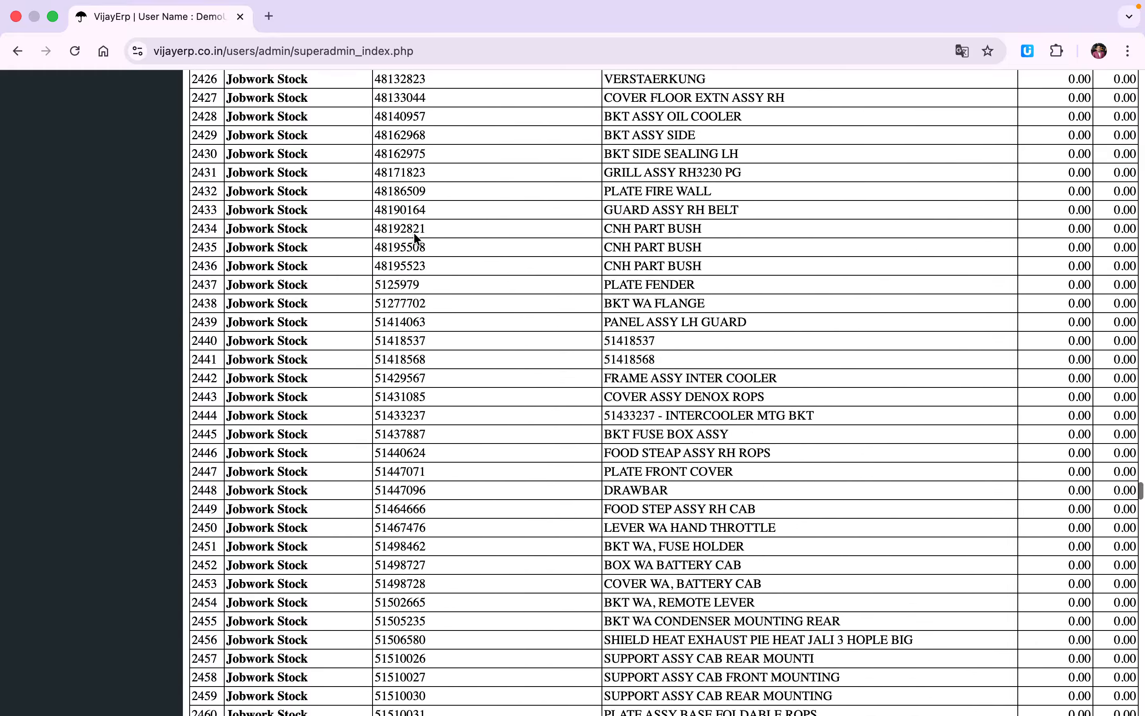
pyautogui.scroll(20, 413, 233)
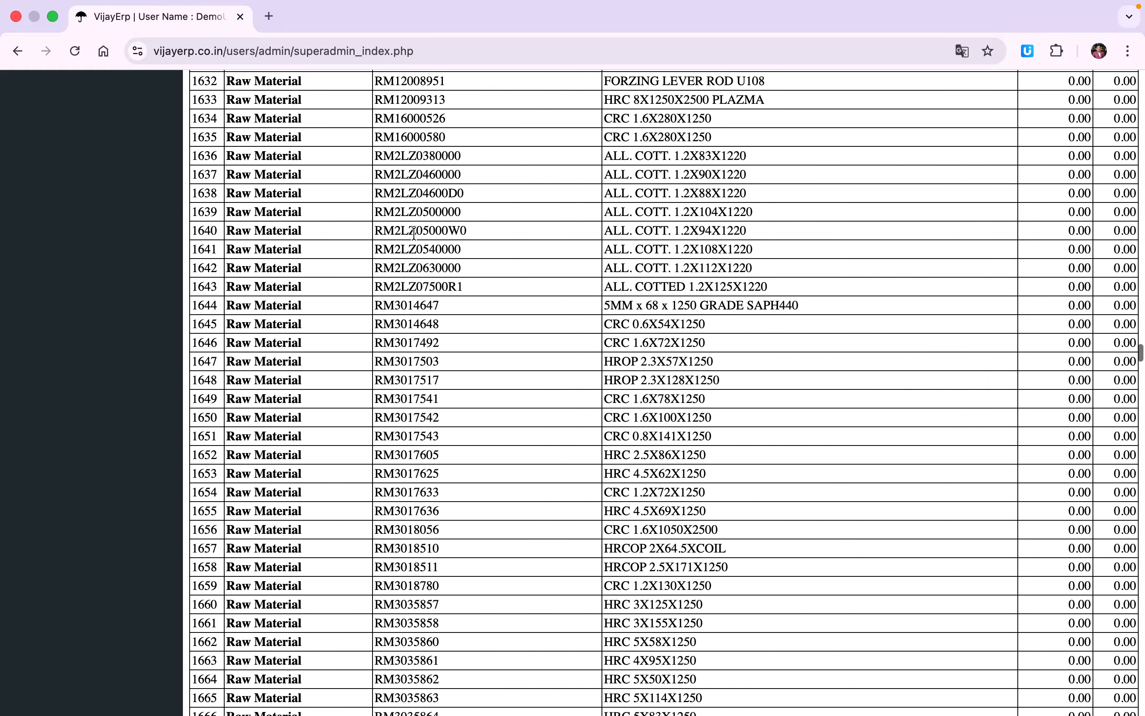
pyautogui.scroll(20, 414, 233)
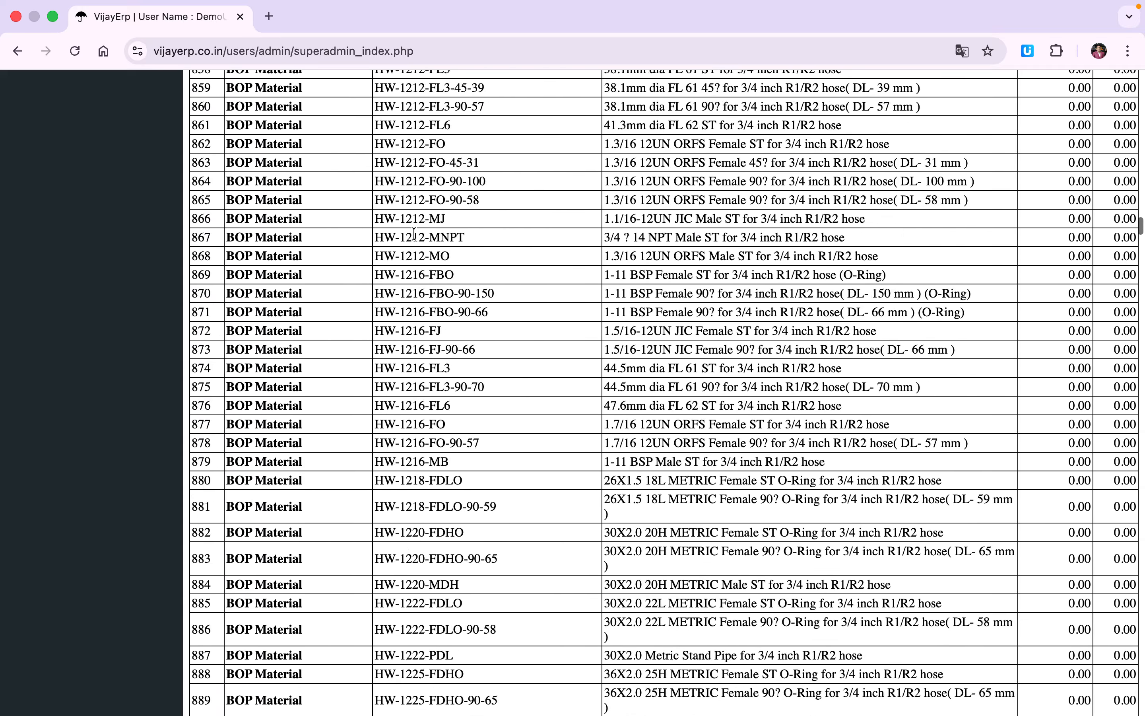
pyautogui.scroll(20, 414, 234)
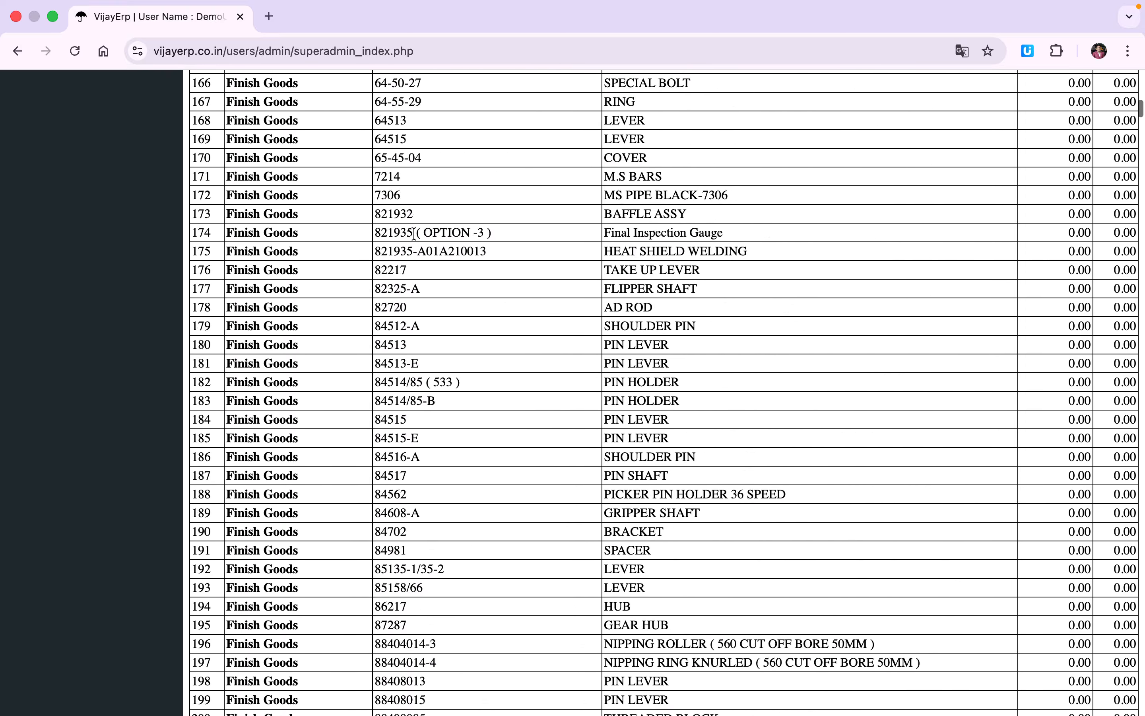
pyautogui.scroll(-3, 414, 239)
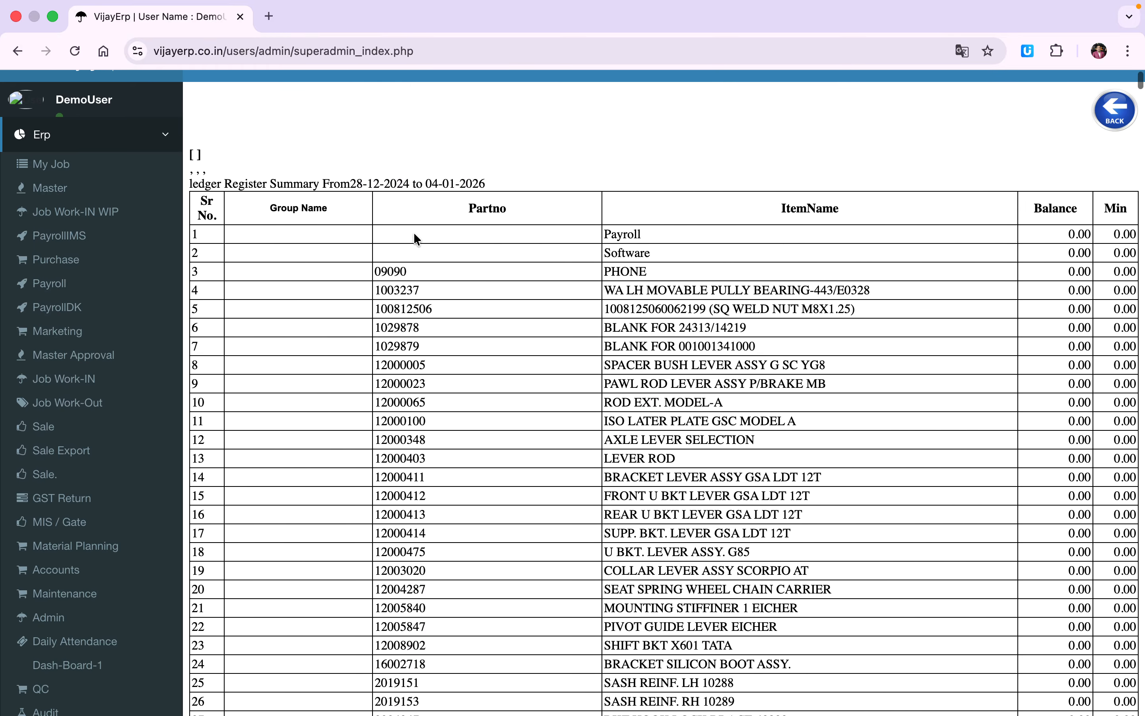
# Run the Above the Maximum stock report, review its balances and return to the Stock Balance page
pyautogui.click(1113, 107)
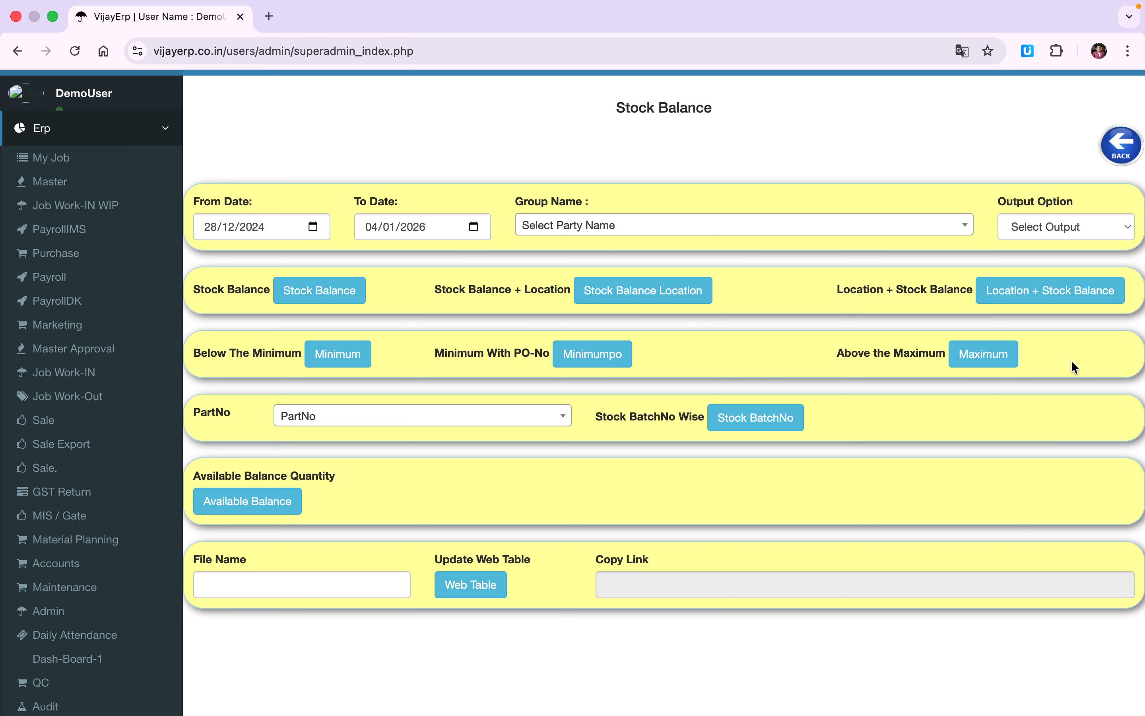
pyautogui.click(983, 353)
pyautogui.scroll(-5, 644, 407)
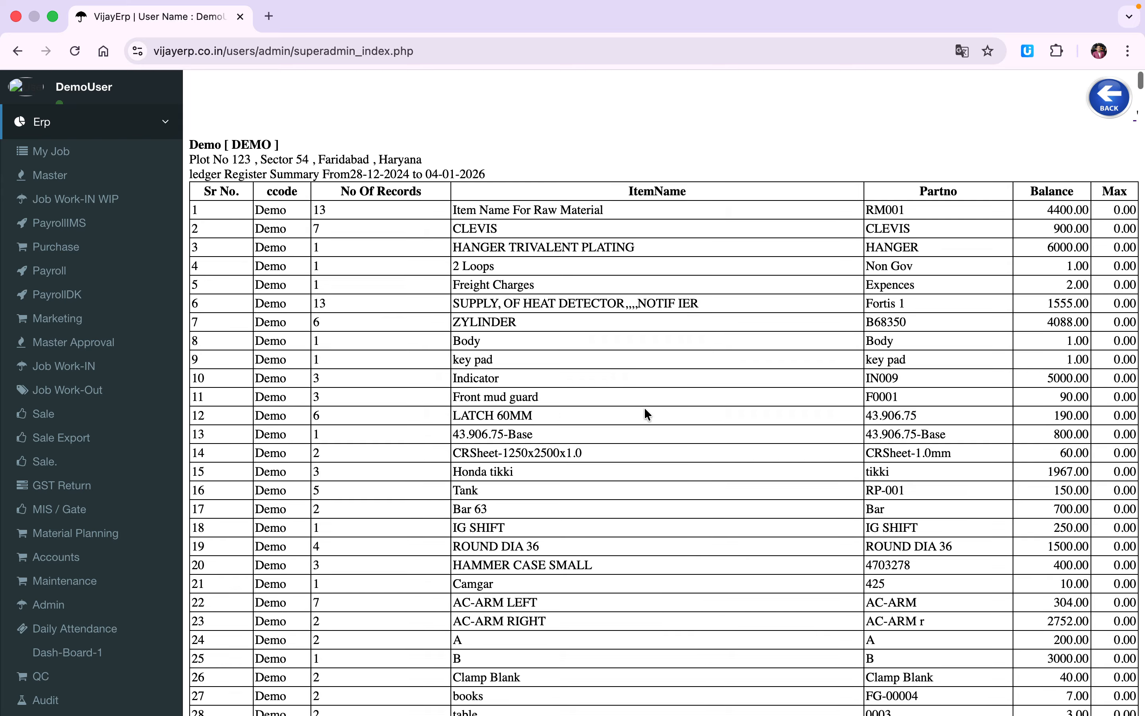
pyautogui.scroll(6, 644, 407)
pyautogui.click(1097, 155)
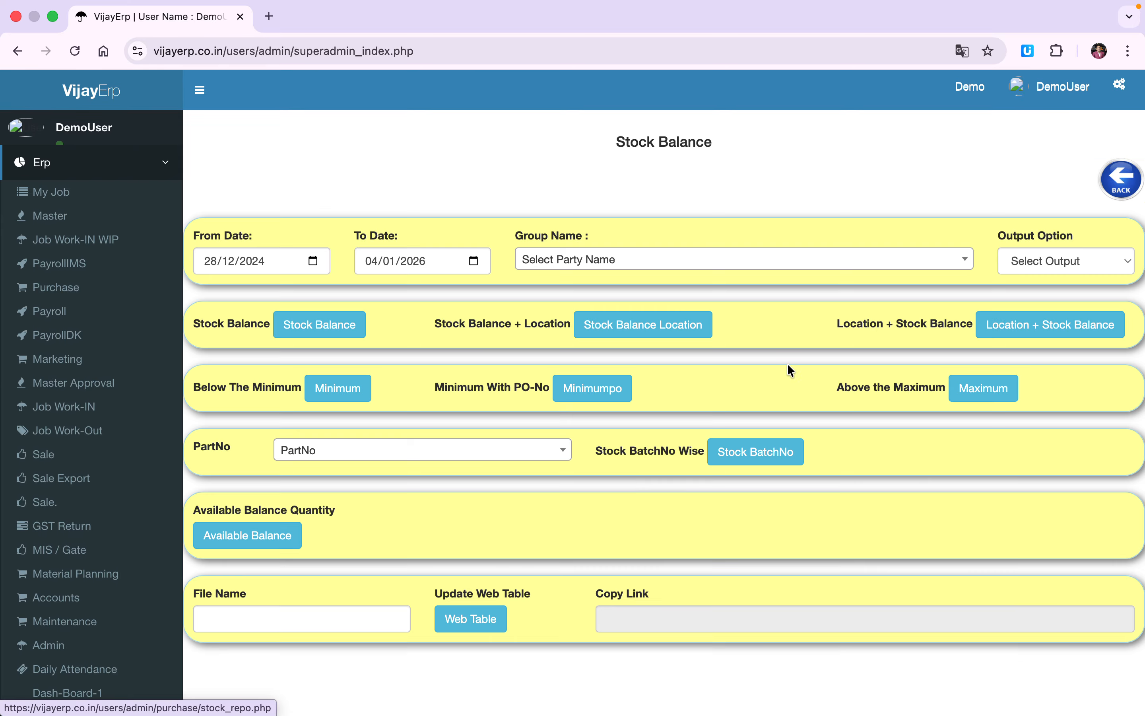
pyautogui.scroll(-2, 650, 477)
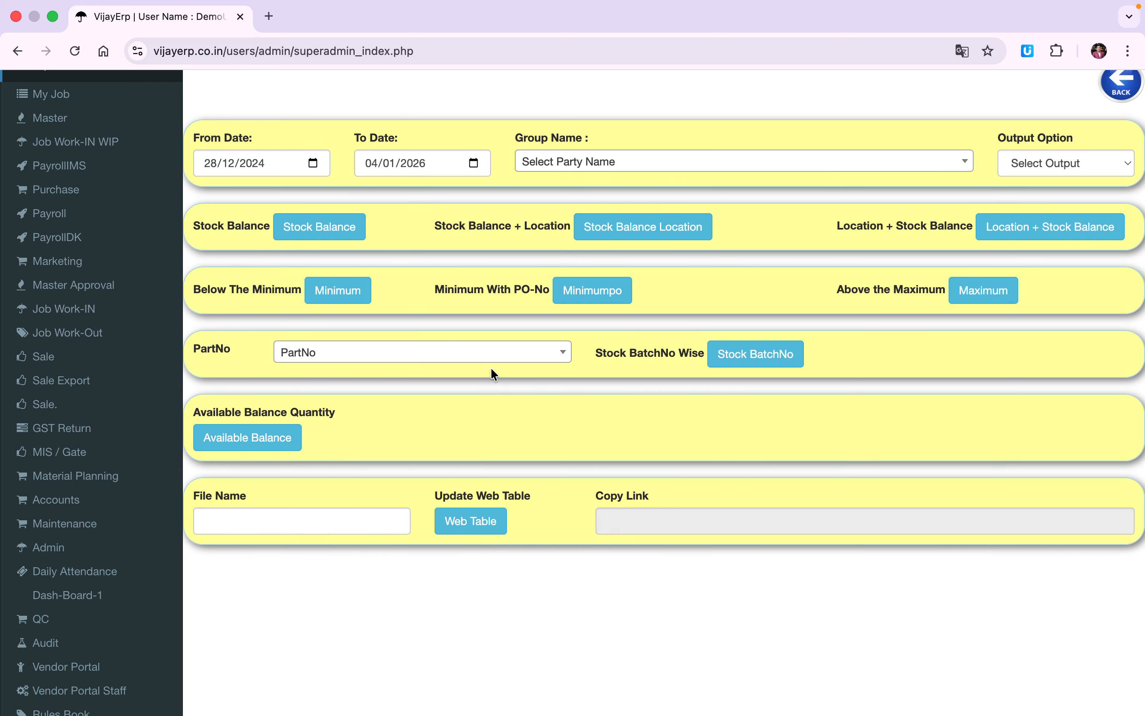
# Choose the Finish Goods group and run the Available Balance Quantity report
pyautogui.click(371, 360)
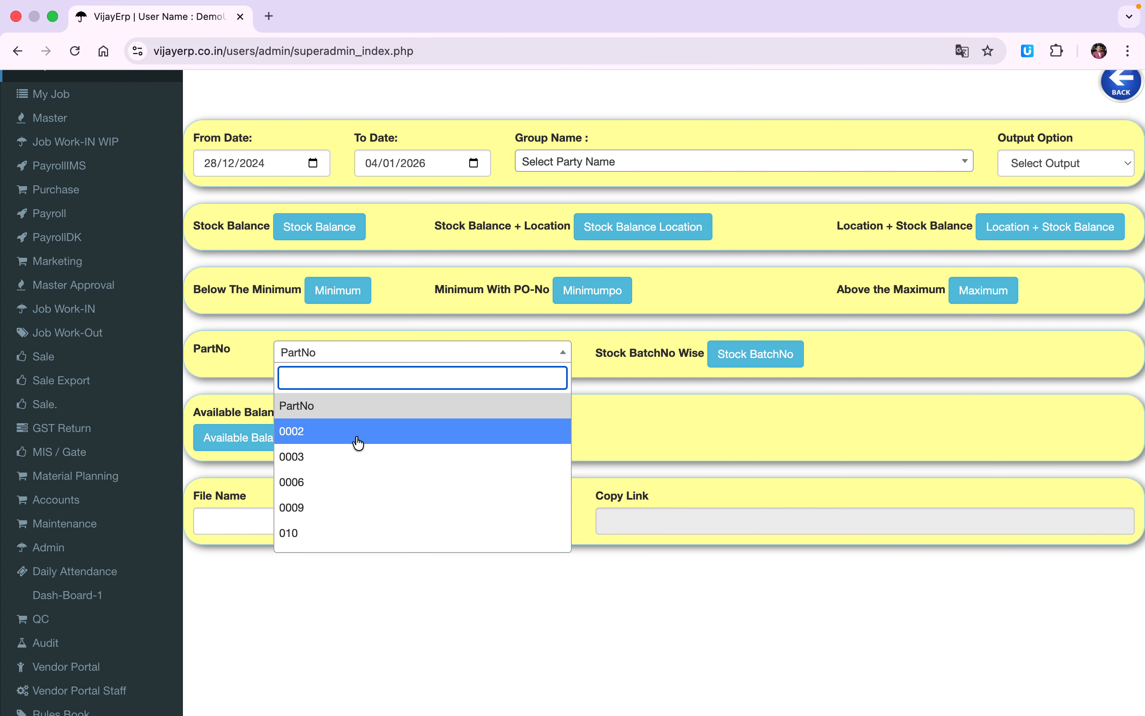
pyautogui.click(586, 327)
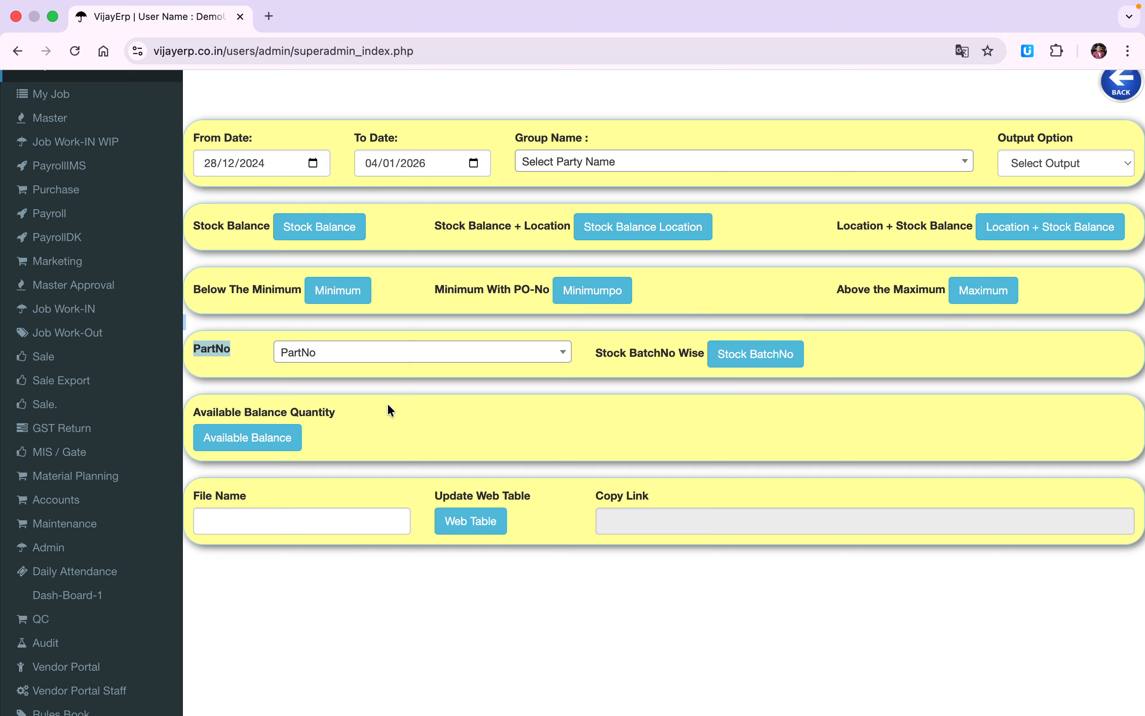
pyautogui.click(668, 164)
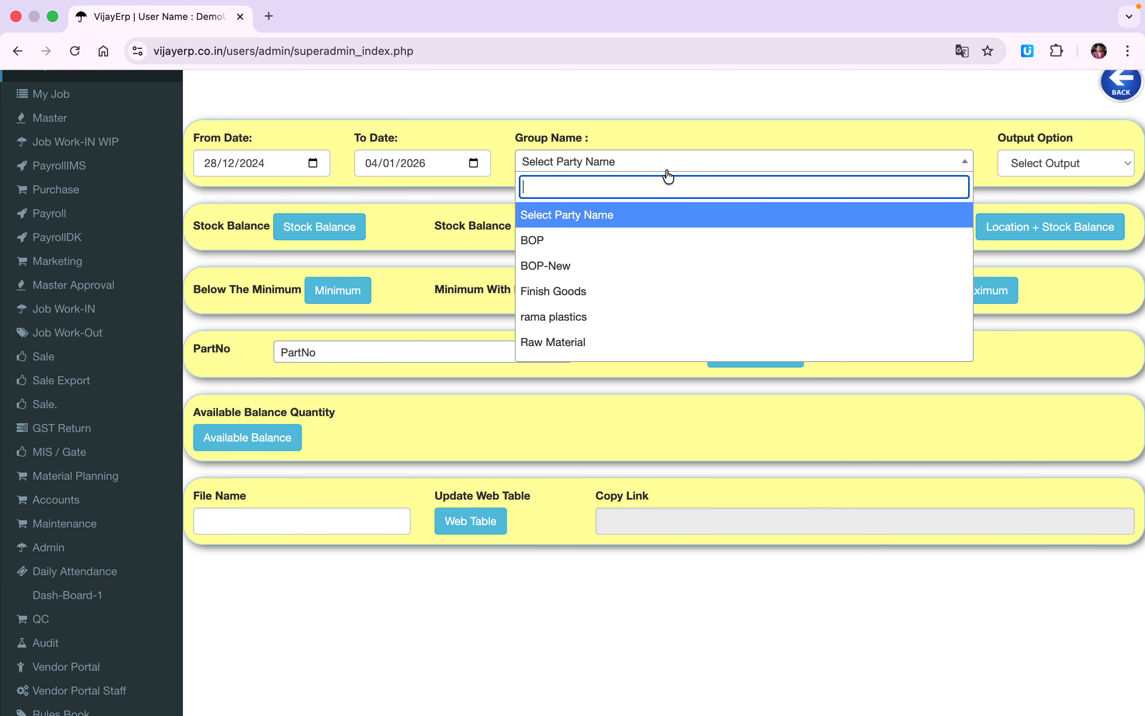
pyautogui.click(606, 292)
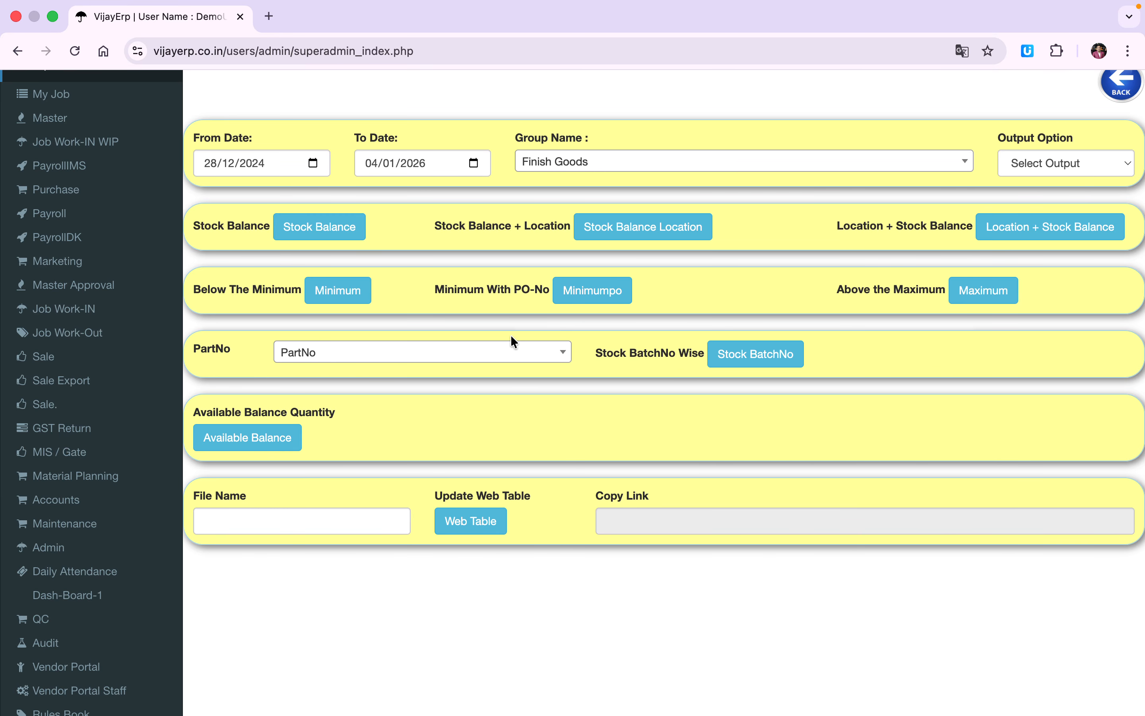
pyautogui.click(246, 433)
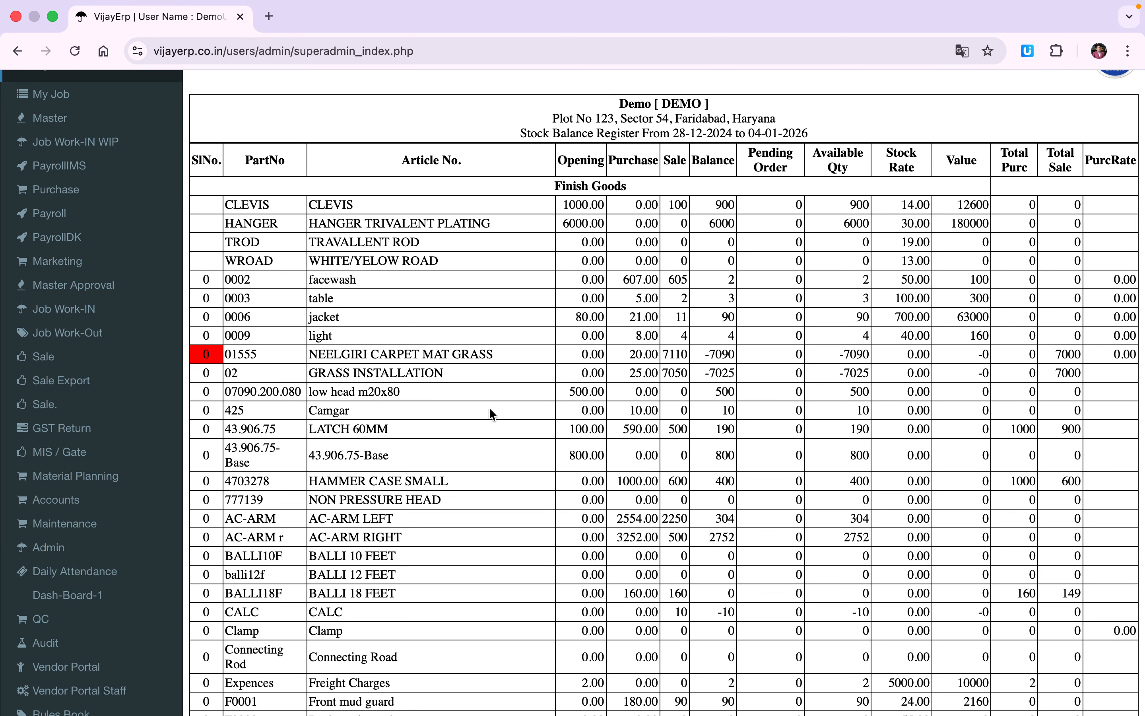
# Review the balances and available quantities in the Finish Goods stock register, and return to the Purchase module page
pyautogui.scroll(-20, 466, 273)
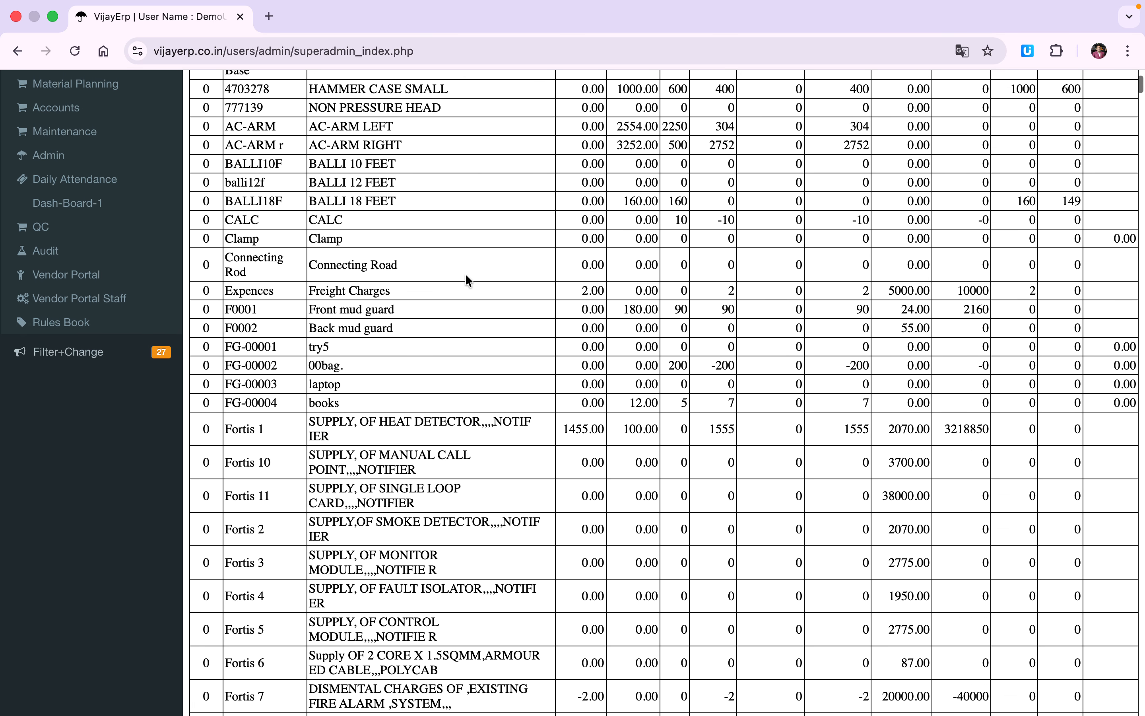
pyautogui.scroll(20, 465, 275)
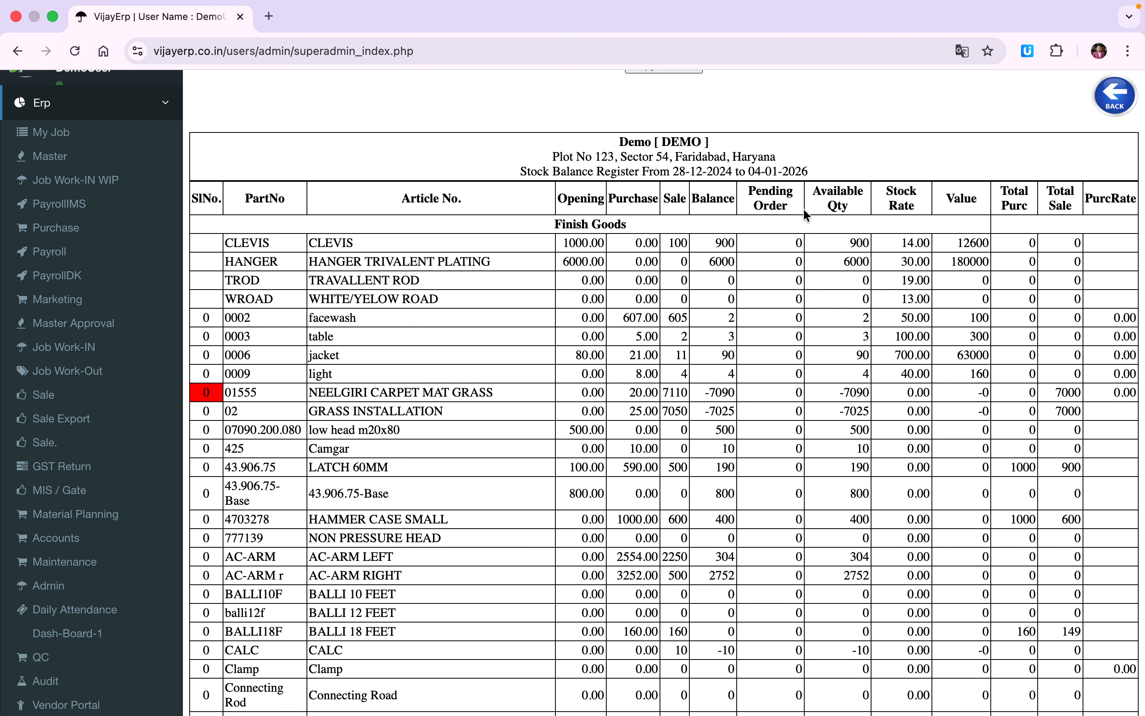
pyautogui.click(1110, 103)
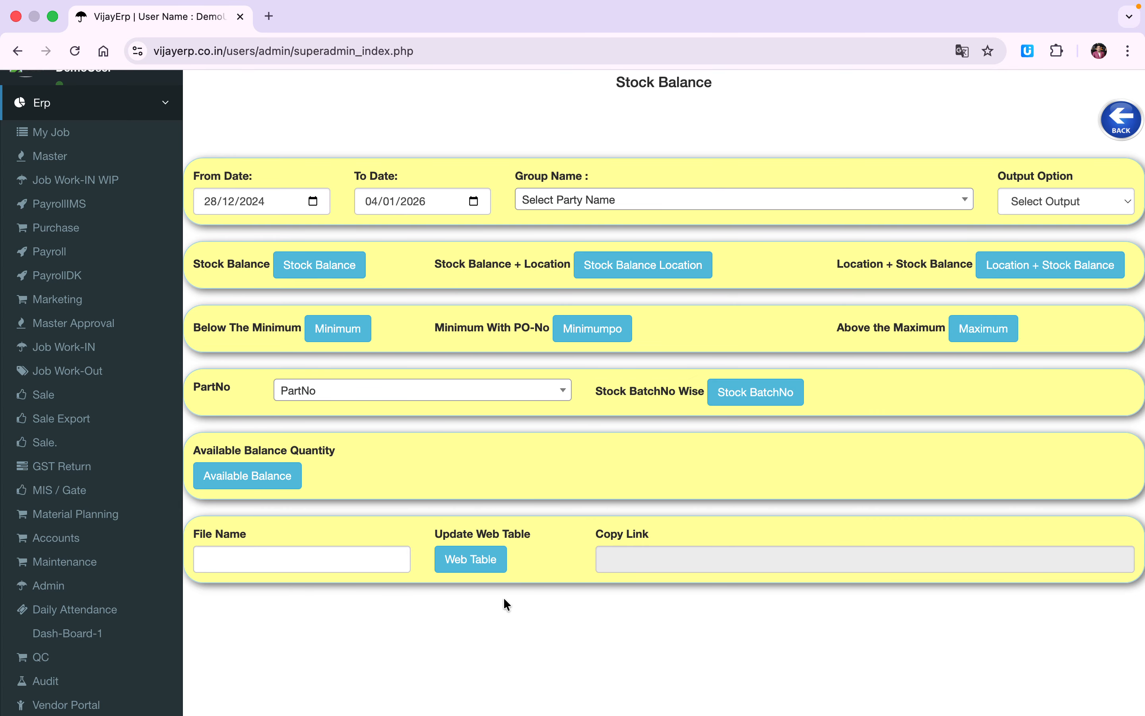
pyautogui.click(1119, 122)
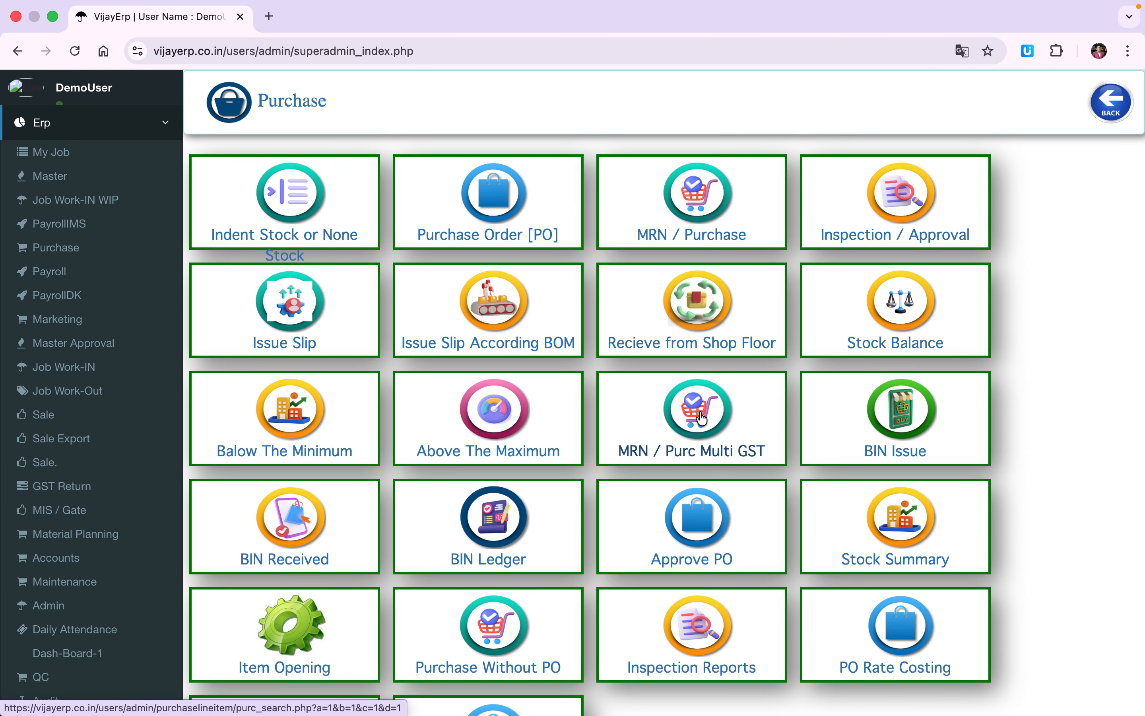
# Open the BIN Issue challan list and return to the Purchase module page
pyautogui.scroll(-3, 909, 402)
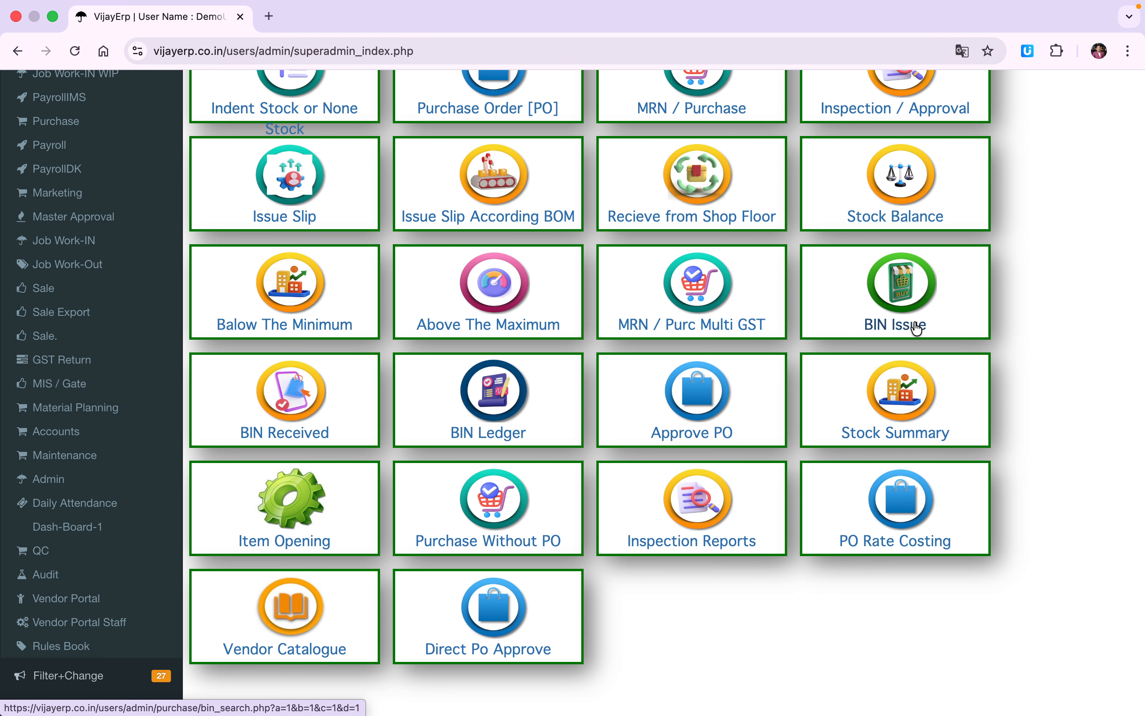
pyautogui.click(896, 297)
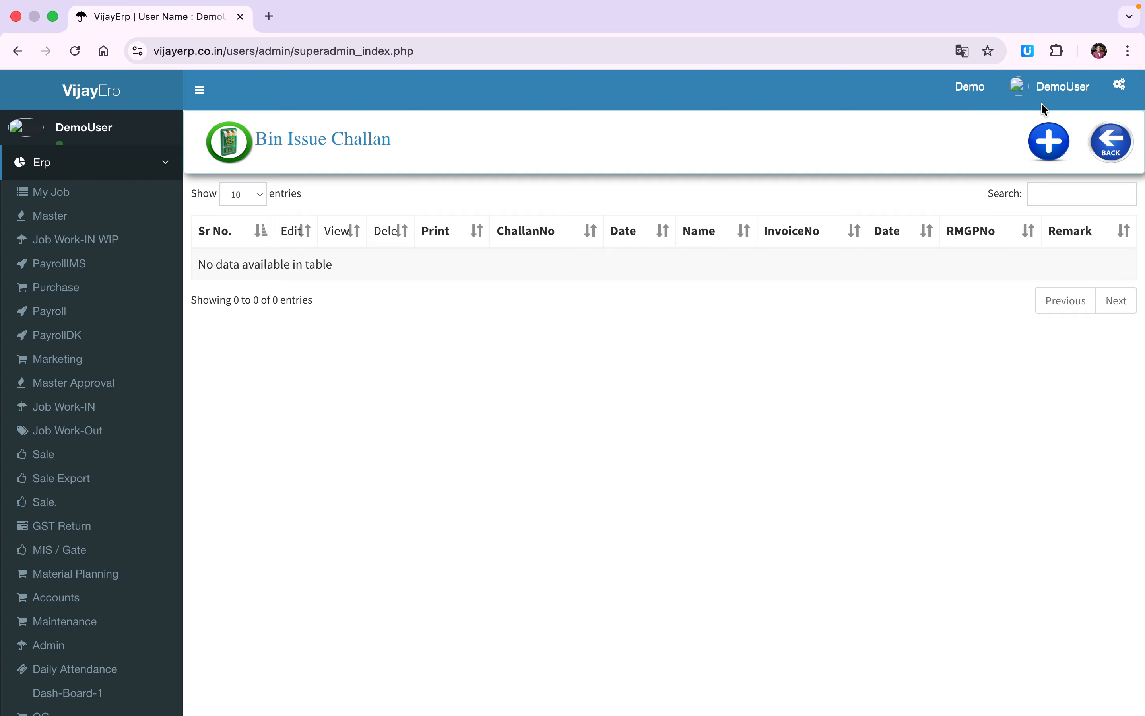
pyautogui.click(1110, 144)
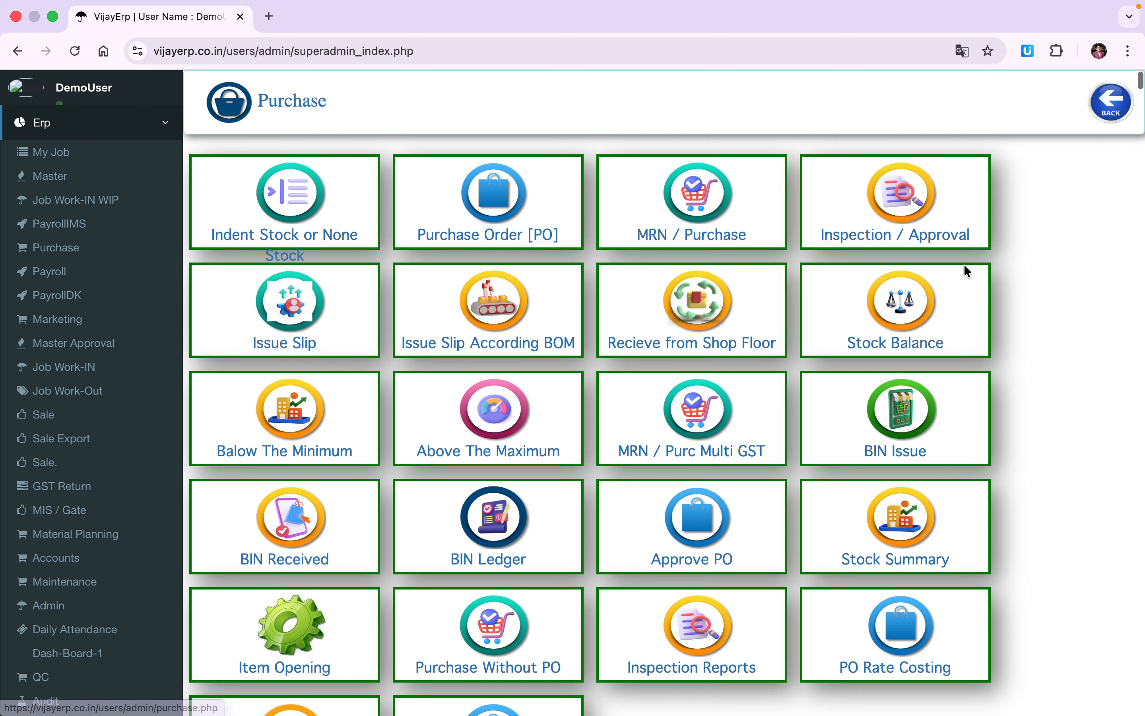
# View the Inspection Reports list with the side menu collapsed, and return to the Purchase module page
pyautogui.scroll(-2, 854, 431)
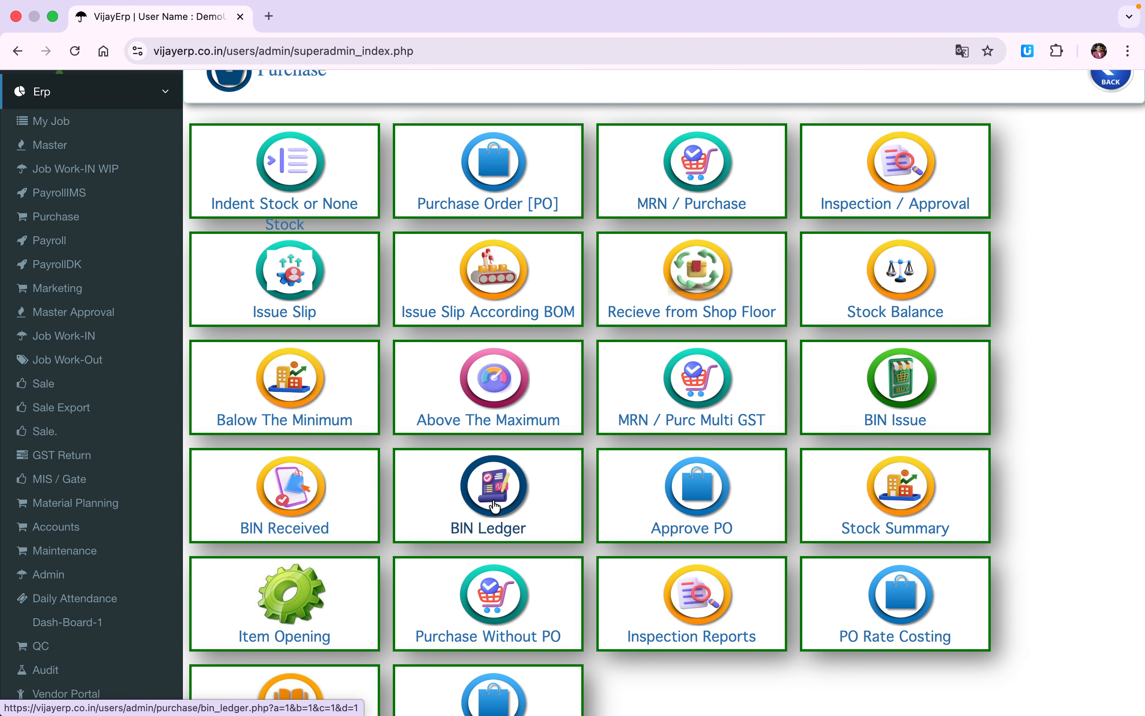
pyautogui.scroll(-2, 814, 435)
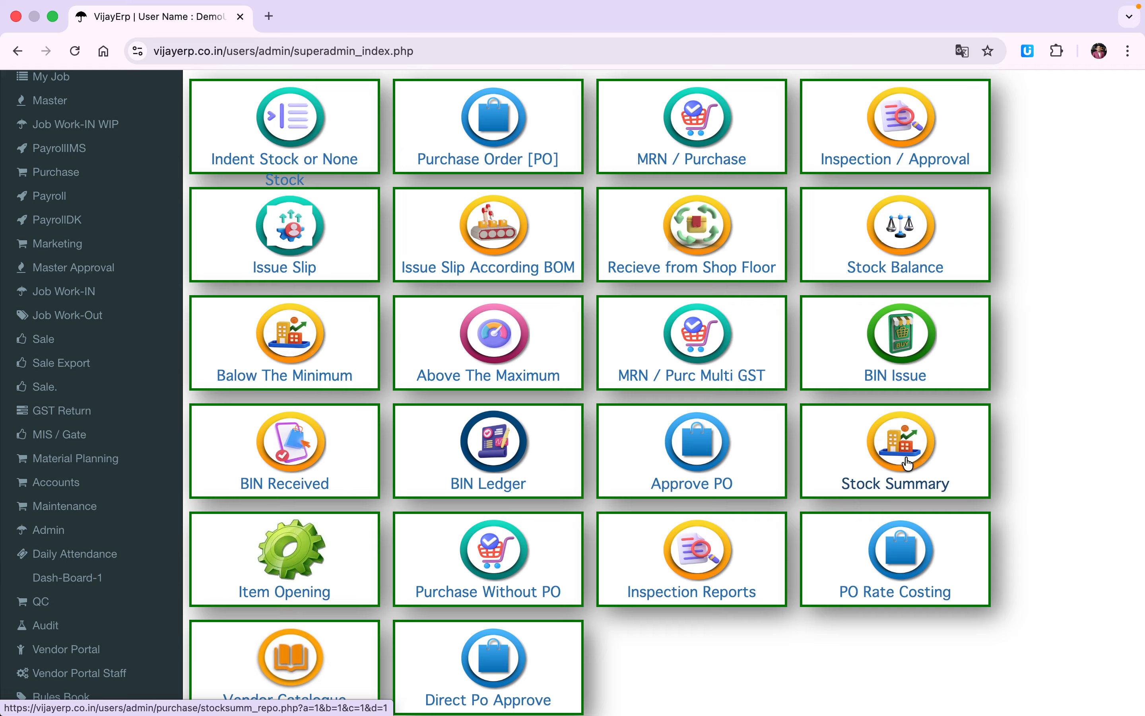
pyautogui.scroll(-3, 871, 440)
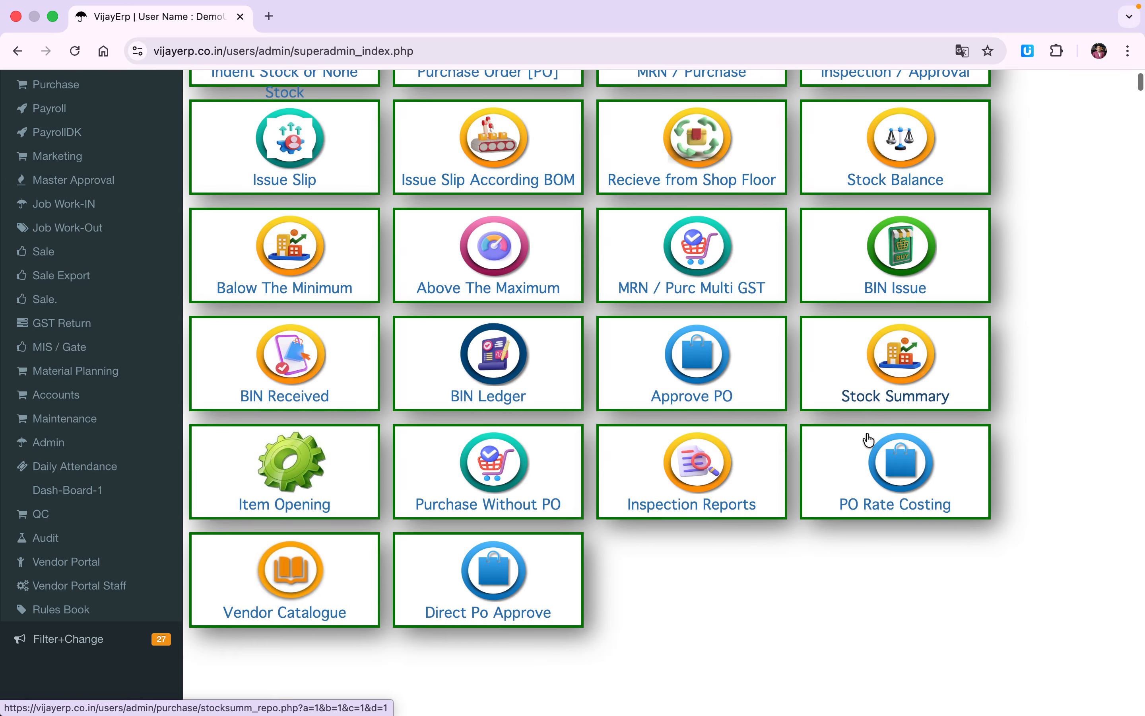
pyautogui.scroll(-2, 869, 440)
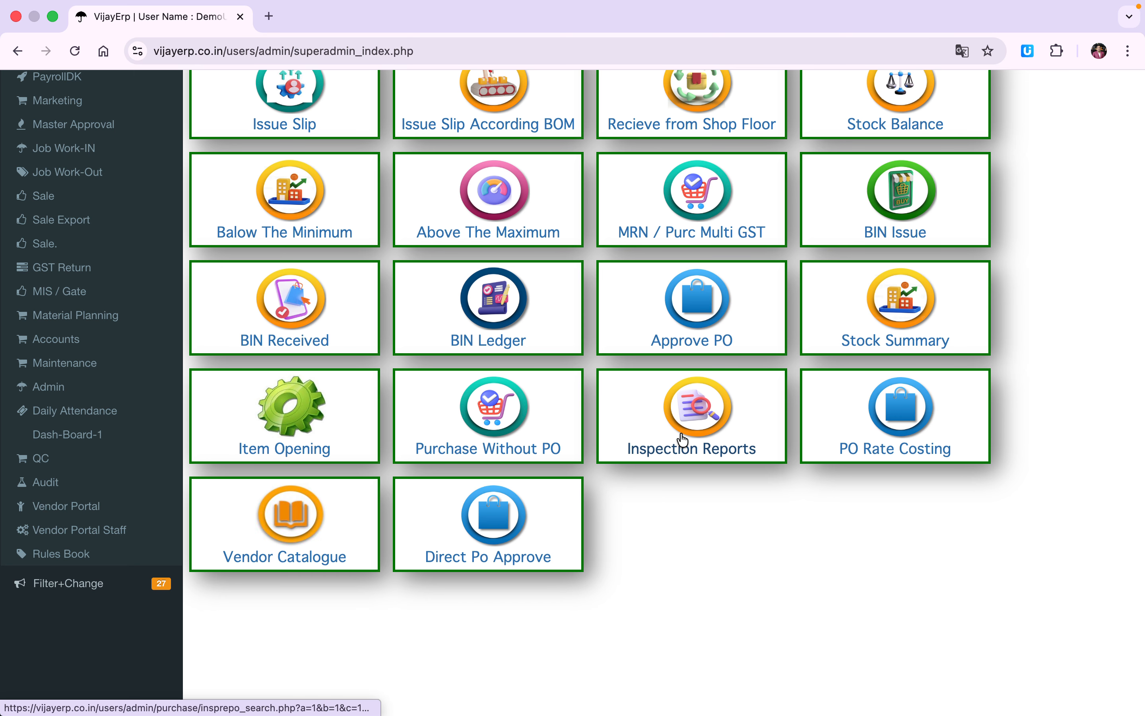
pyautogui.scroll(3, 682, 439)
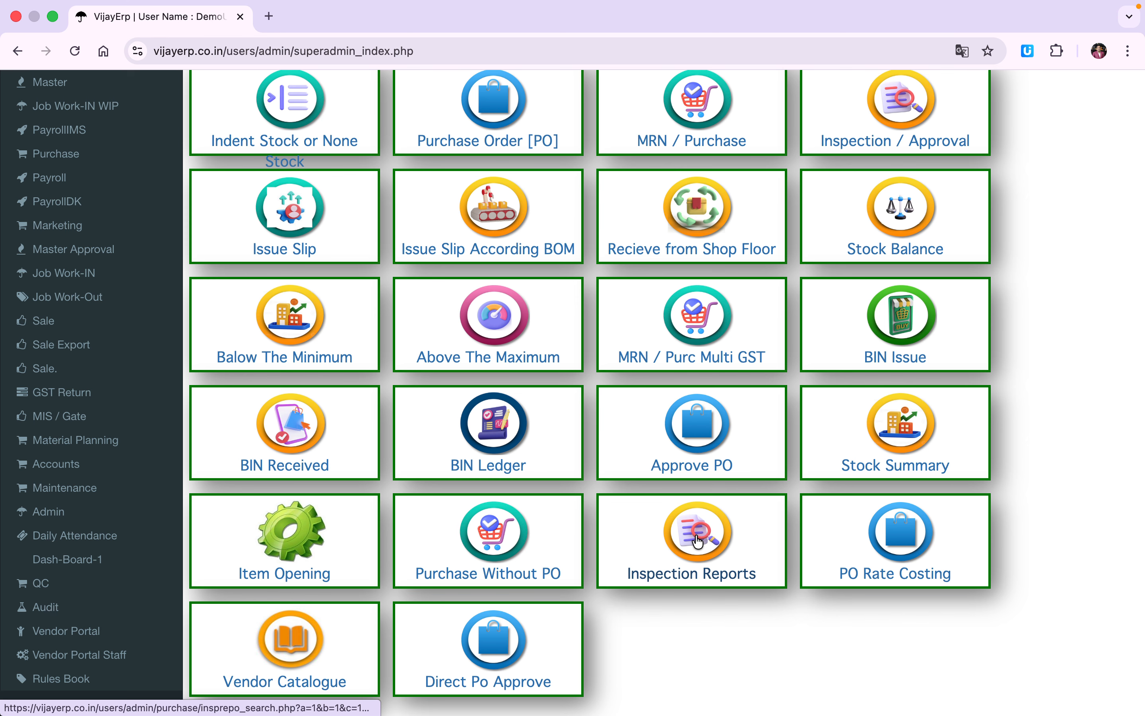
pyautogui.click(697, 540)
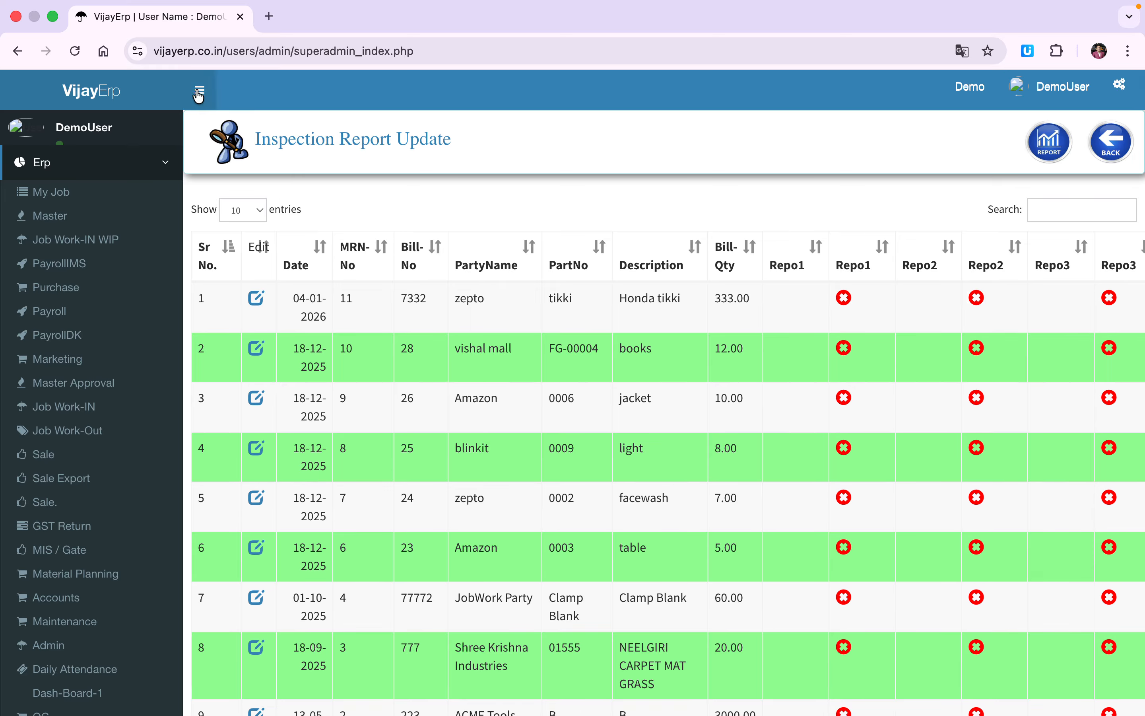
pyautogui.click(199, 91)
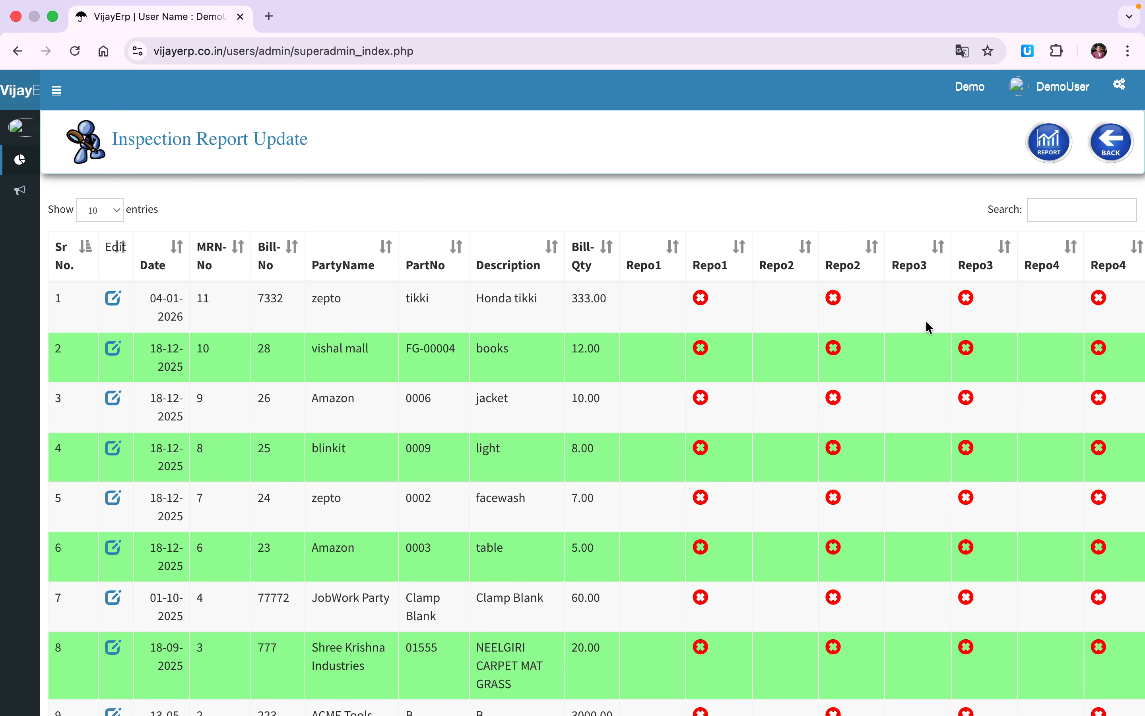
pyautogui.click(1112, 152)
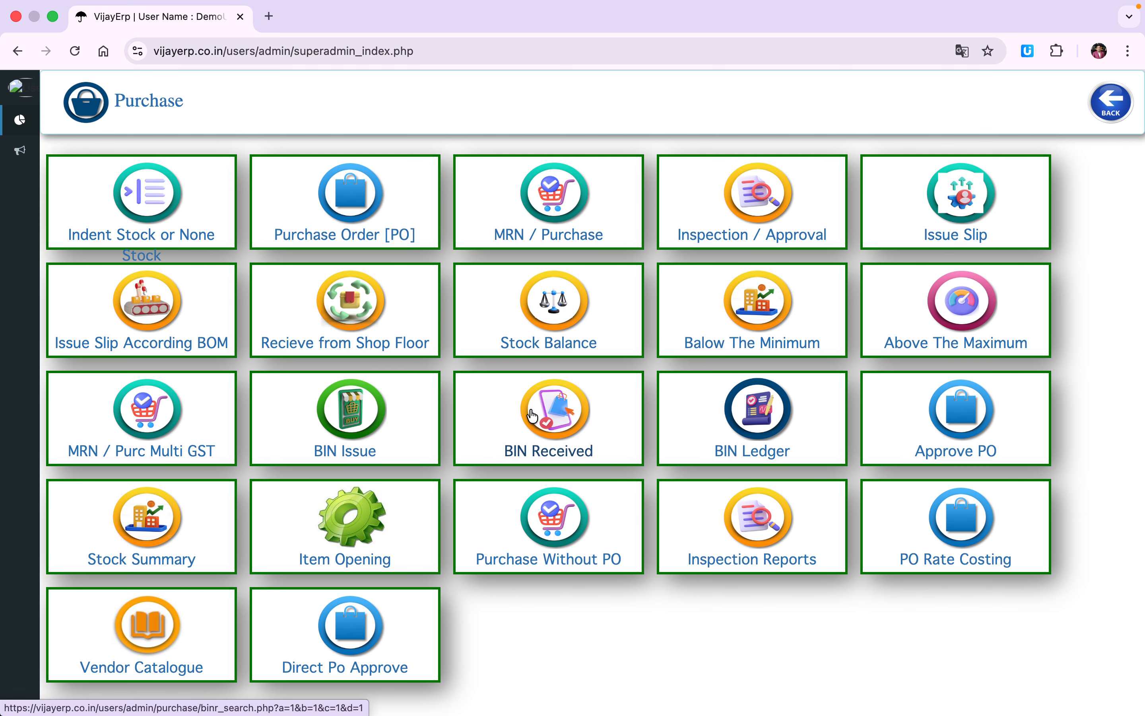
# Open the Direct Po Approve list, view the purchase order awaiting approval, and return to the Purchase module page
pyautogui.scroll(-1, 532, 415)
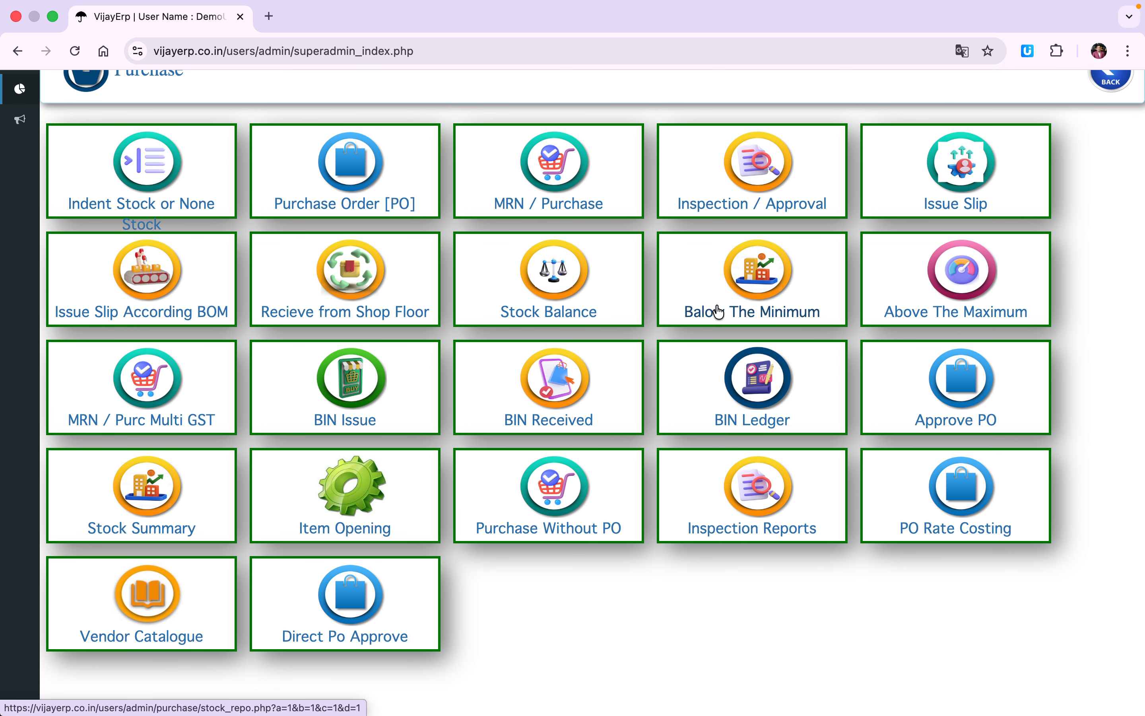
pyautogui.click(348, 597)
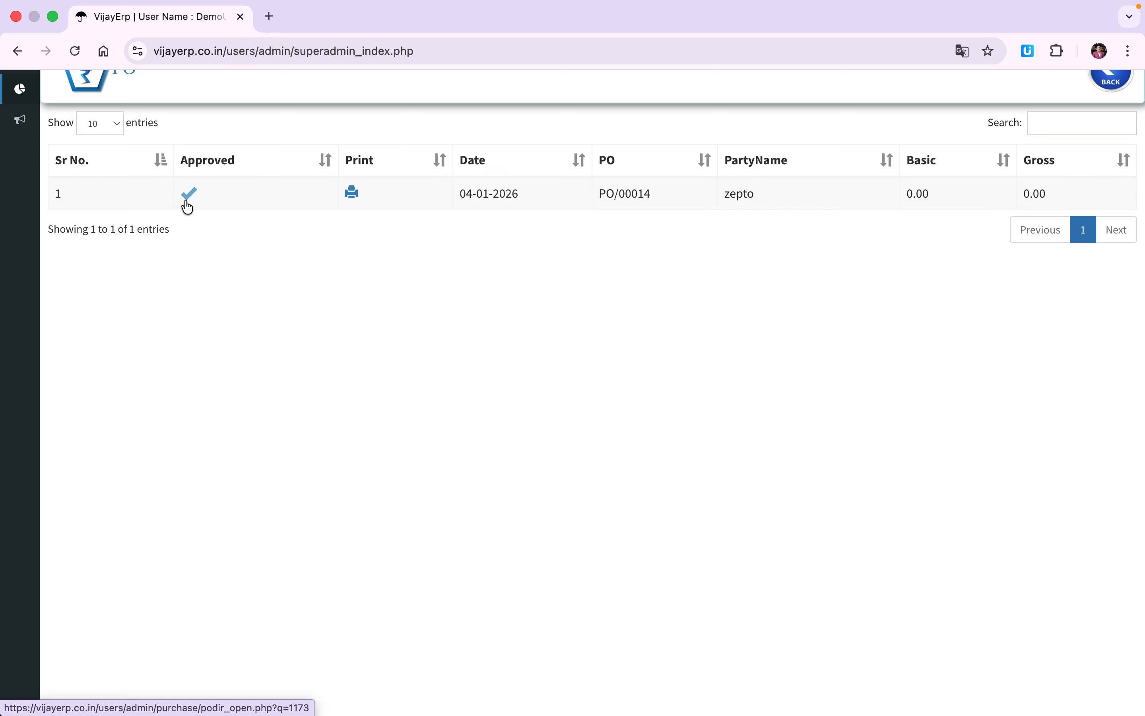
pyautogui.scroll(2, 278, 310)
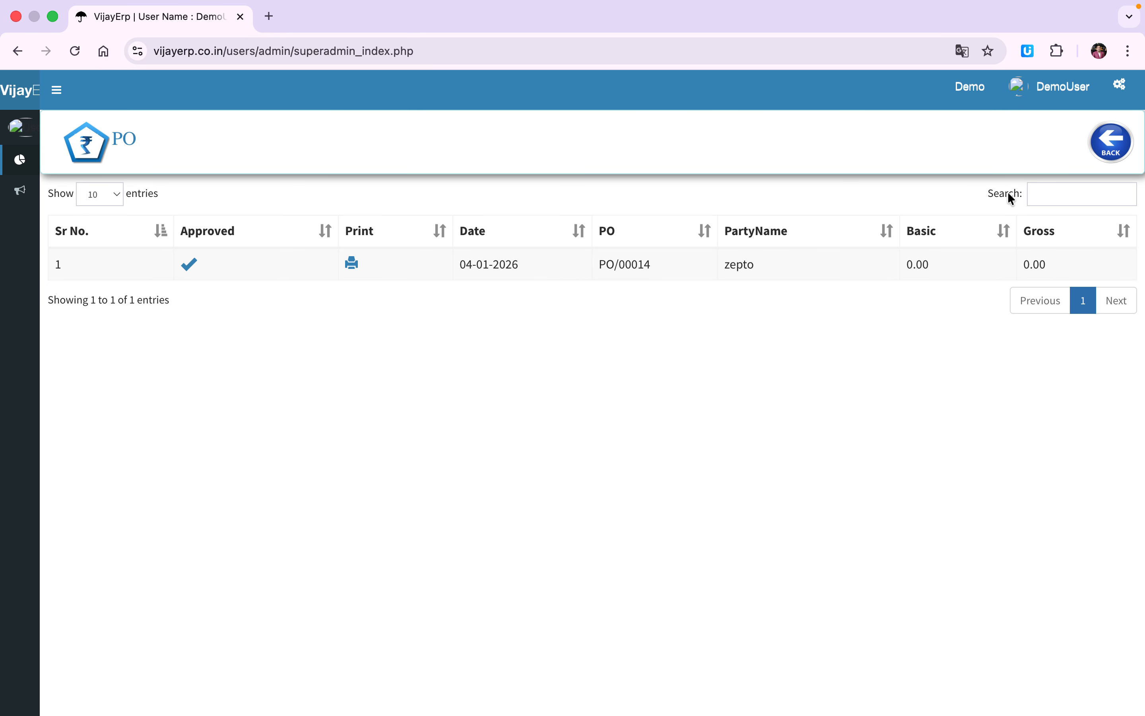
pyautogui.click(1109, 145)
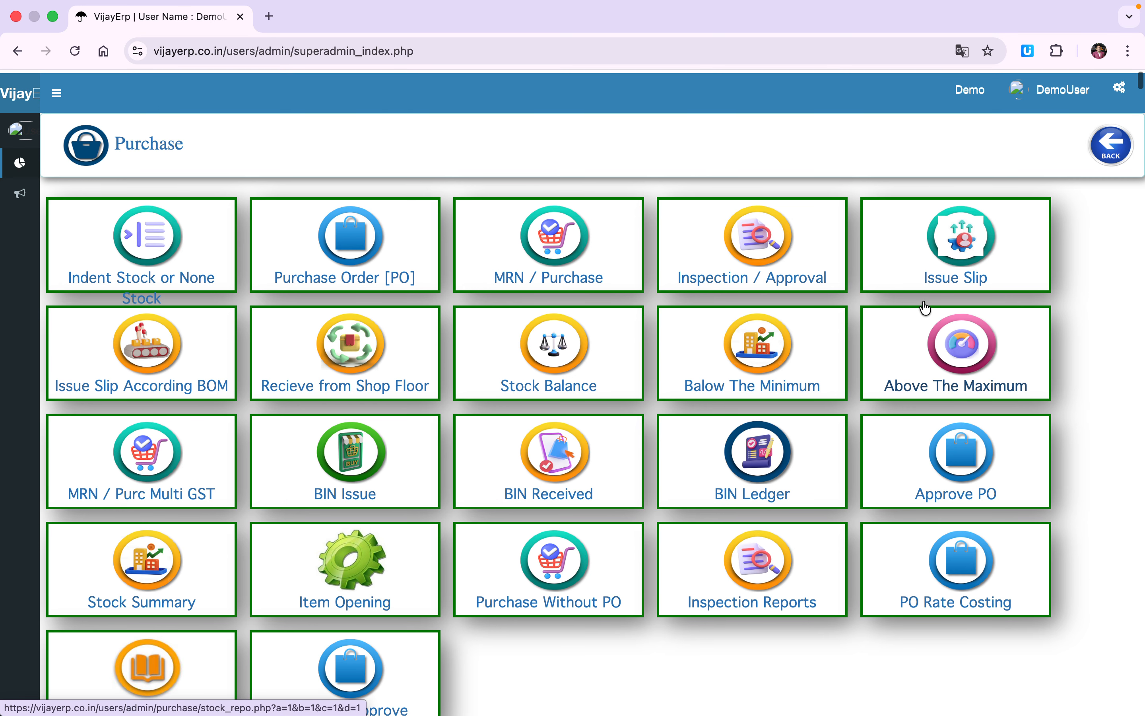
pyautogui.scroll(-1, 922, 300)
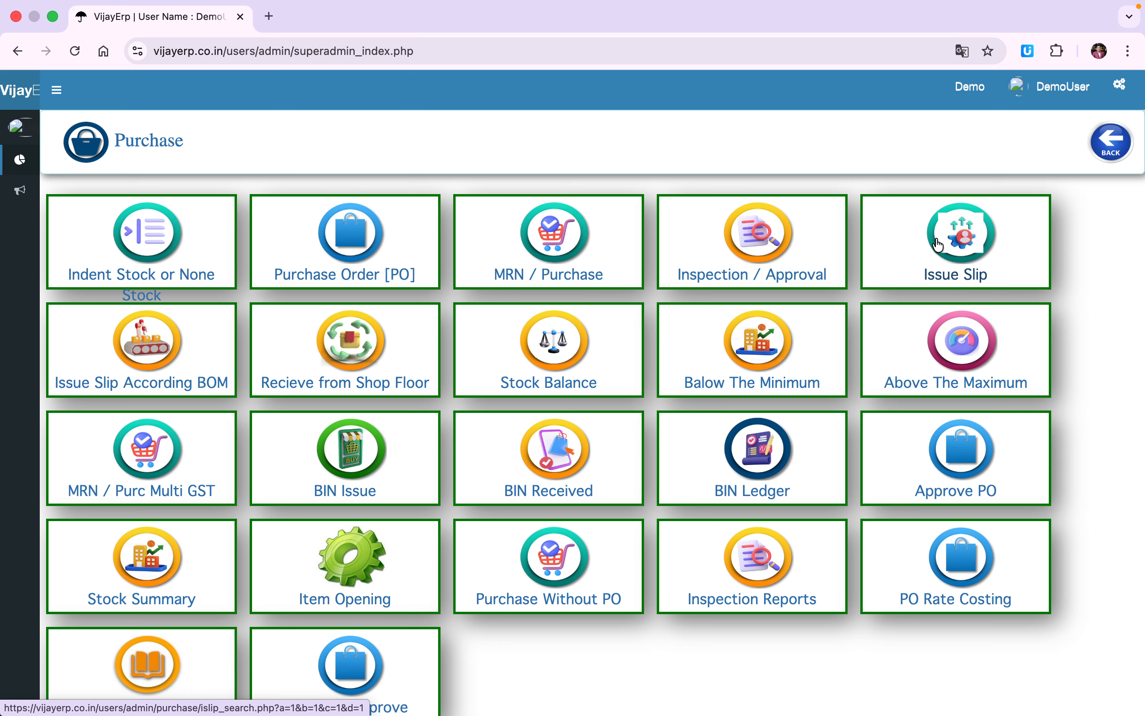
pyautogui.moveTo(876, 1)
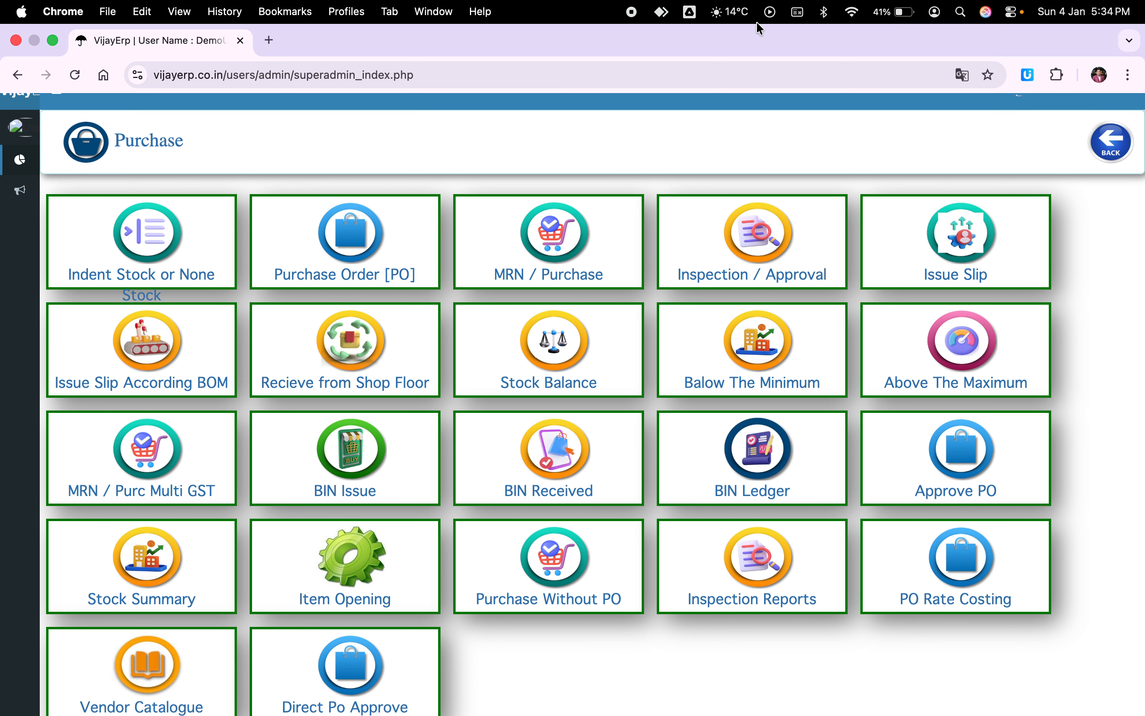